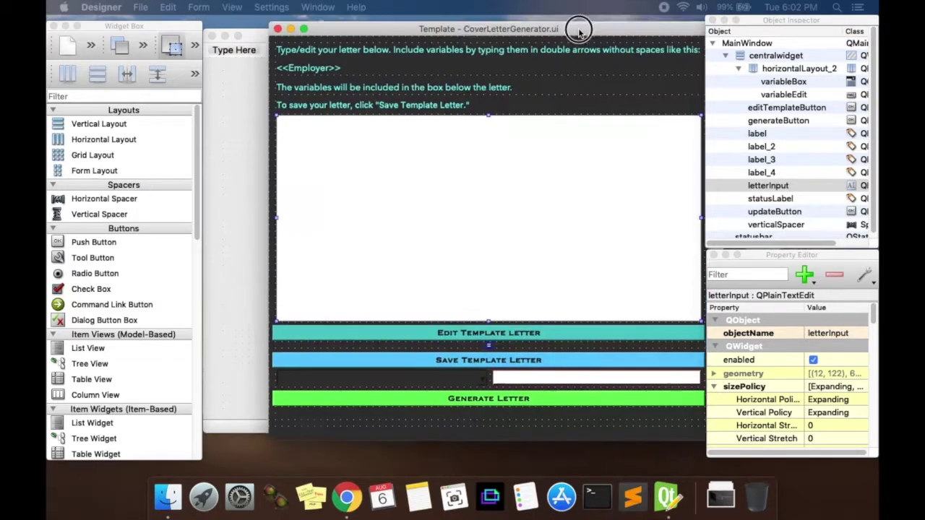
Move the CoverLetterGenerator.ui reference form out of the way and make the untitled MainWindow form active.
drag(578, 31, 542, 38)
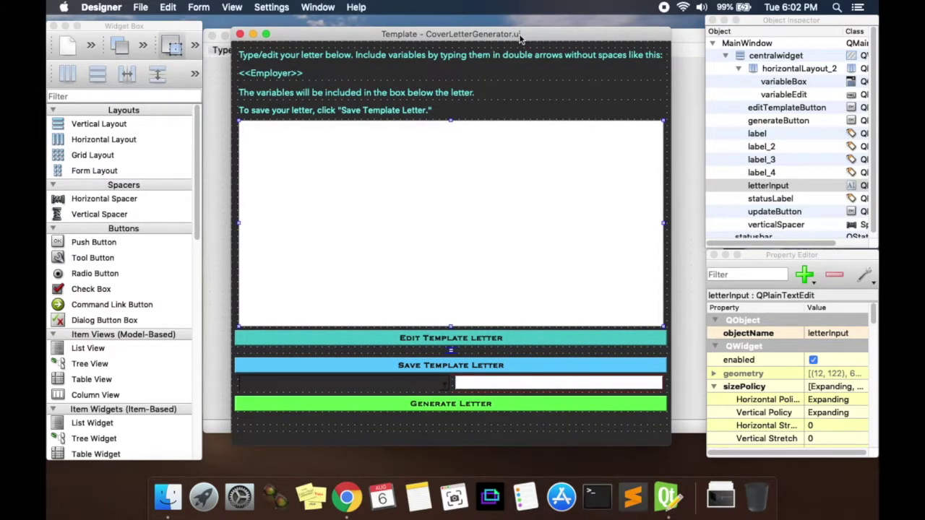
drag(519, 35, 491, 0)
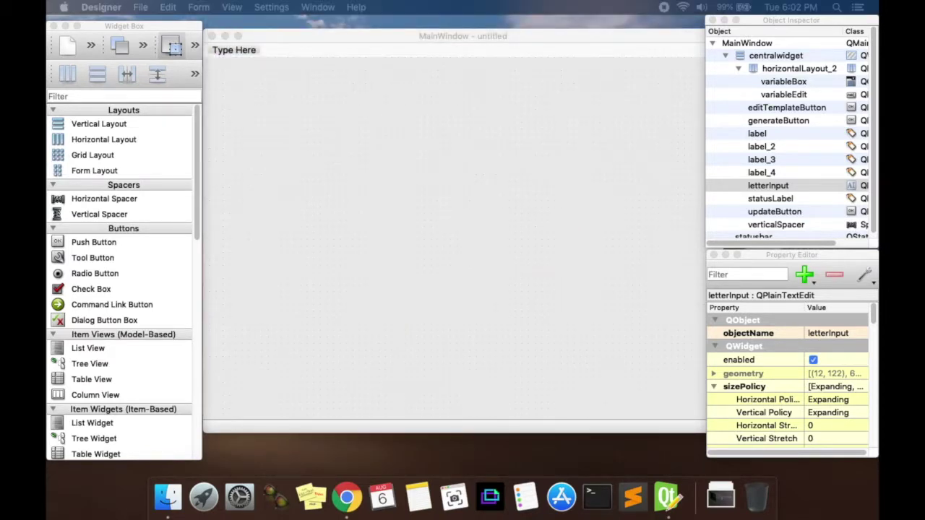
scroll(123, 391, down, 10)
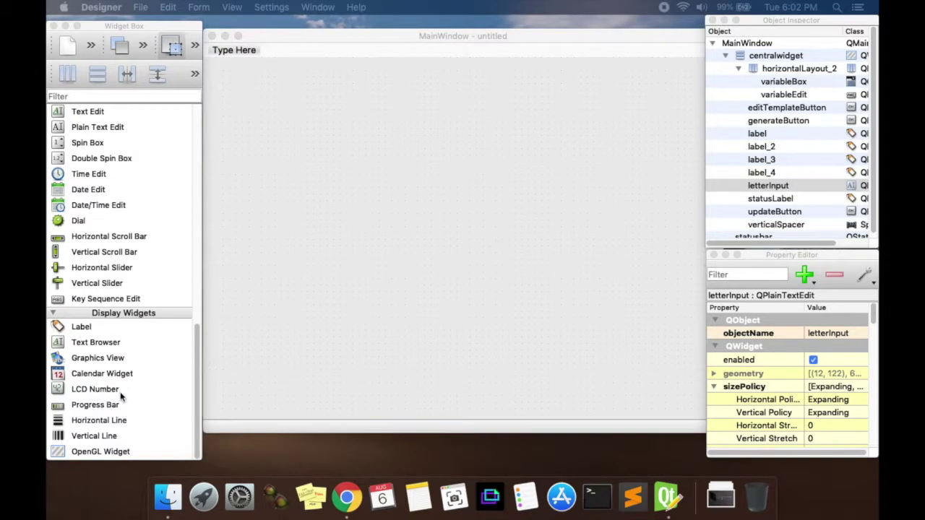
click(84, 329)
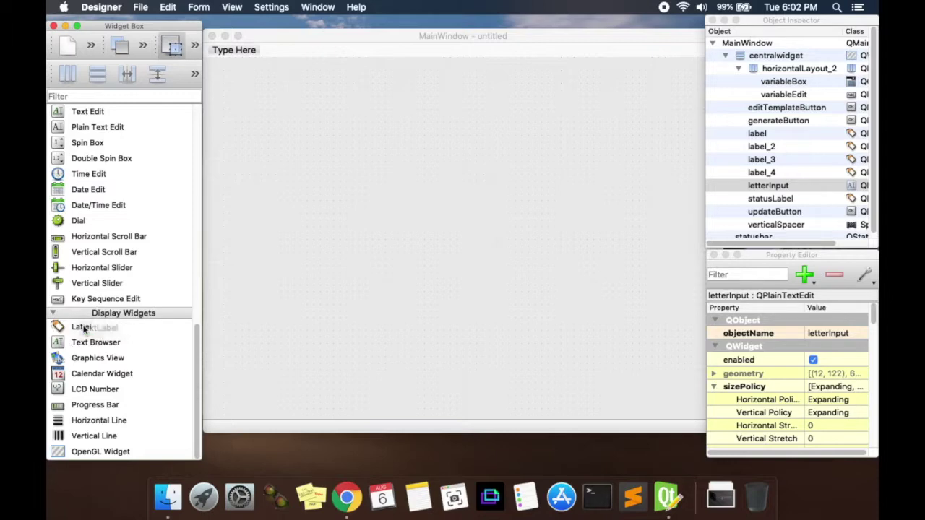
click(241, 60)
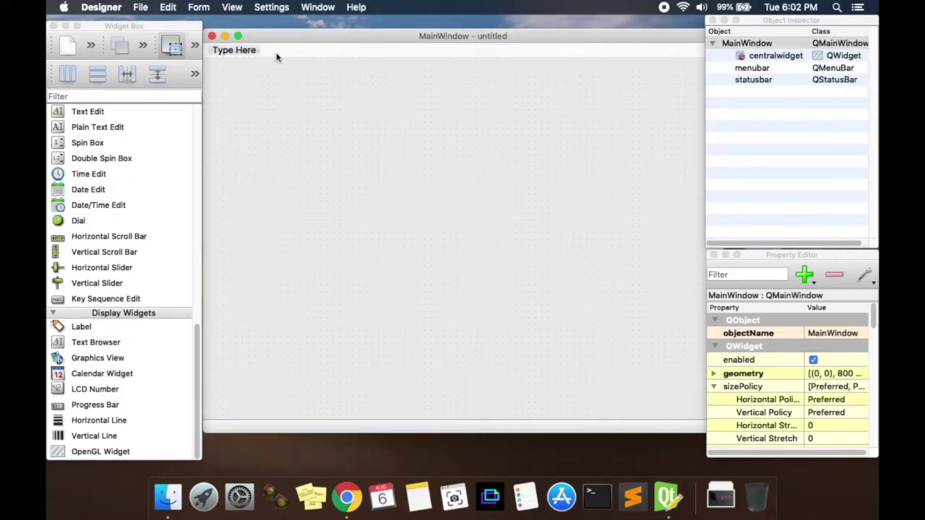
Remove the menu bar from the untitled MainWindow form.
click(771, 69)
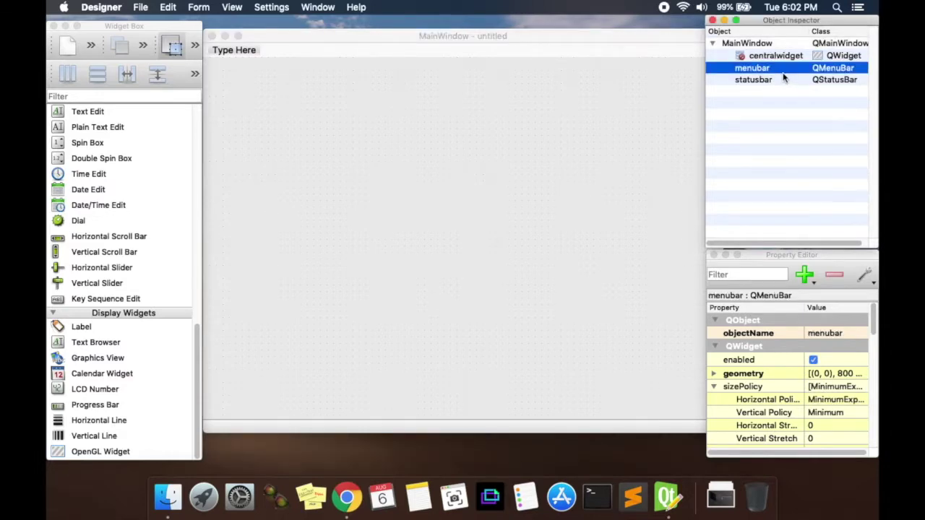
right_click(779, 69)
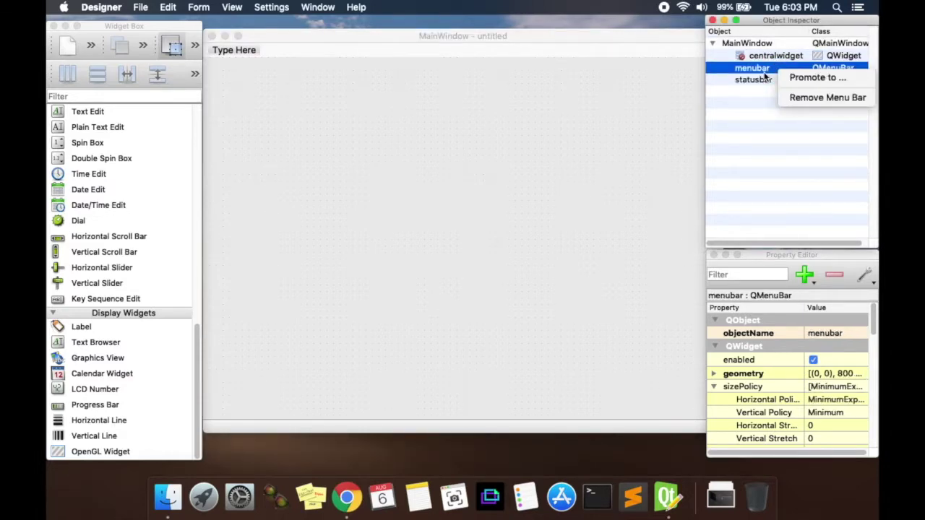
click(815, 98)
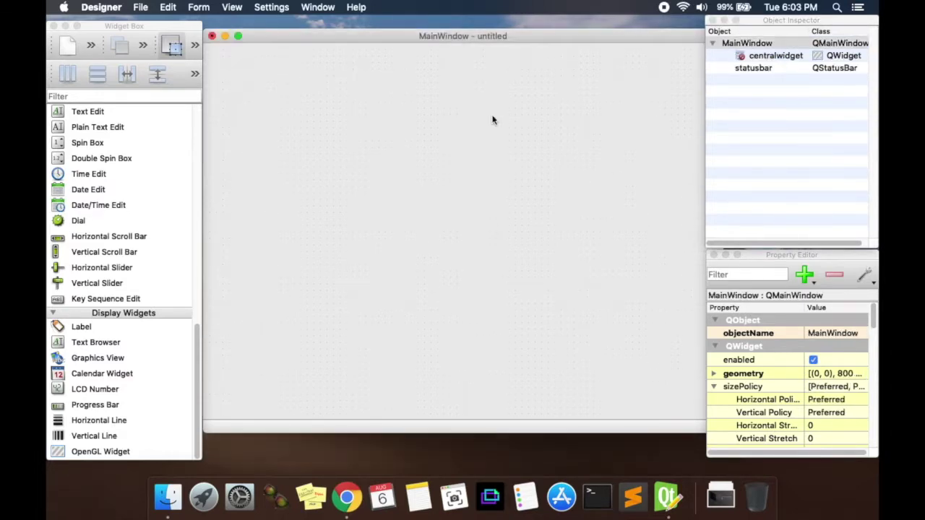
click(525, 124)
click(427, 145)
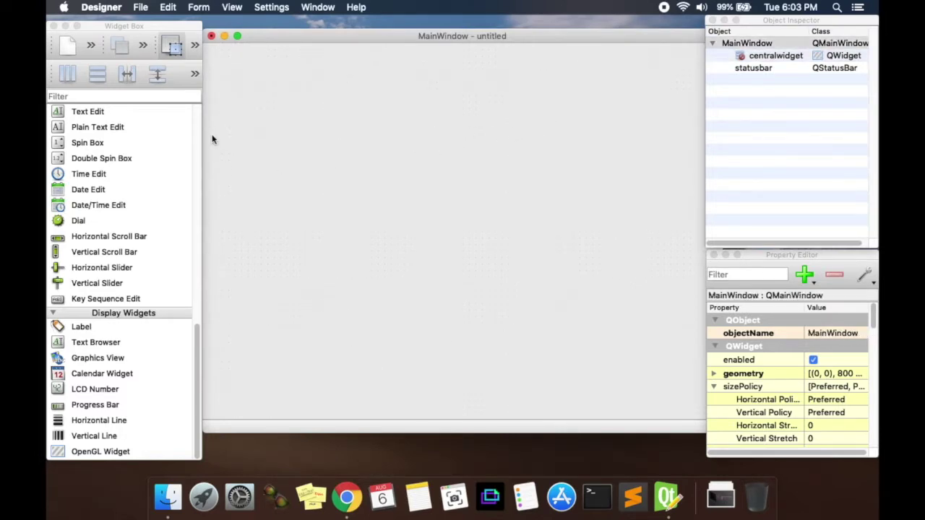
Add a Label at about (220, 60) on the blank form and set its text to "Type/edit your letter below.".
drag(93, 327, 378, 89)
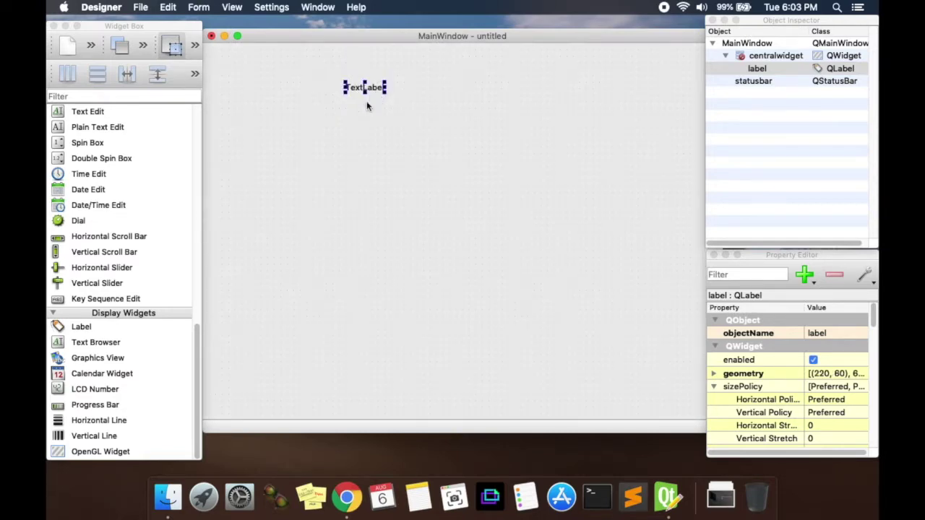
double_click(378, 89)
text(Ty)
text(pe/edit your letter be)
text(low.)
key(Return)
click(545, 106)
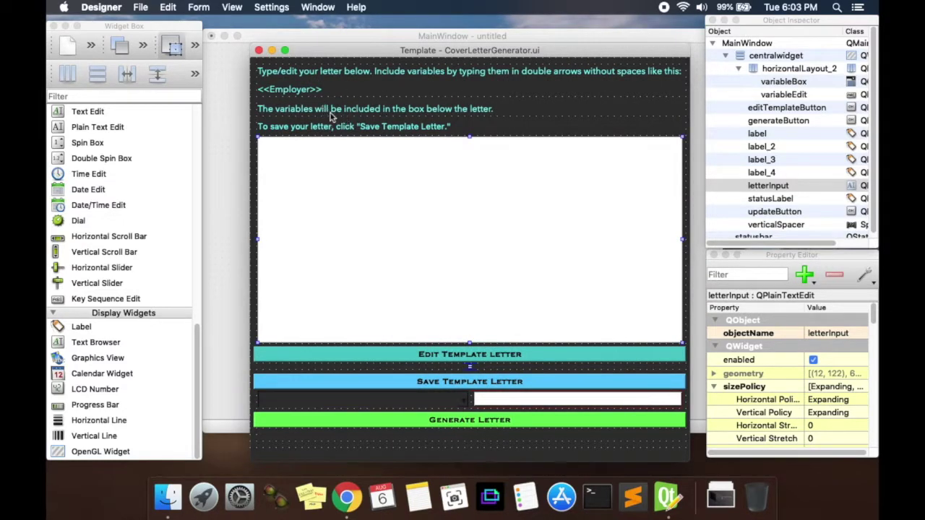
Compare with the reference form's header text and move the label toward the new form's upper-left corner, to about (90, 50).
mouse_move(386, 57)
mouse_down()
mouse_move(365, 66)
mouse_move(371, 35)
mouse_move(381, 46)
mouse_up()
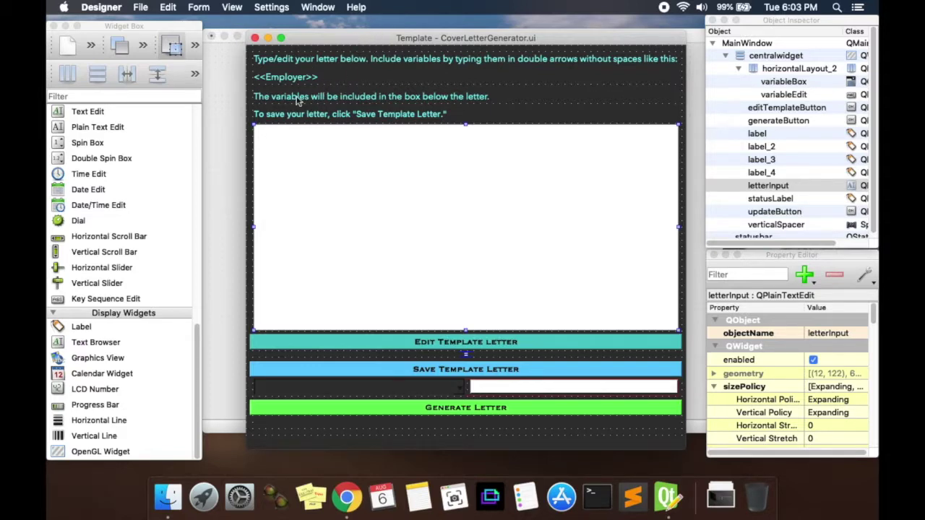
drag(325, 41, 416, 123)
click(439, 128)
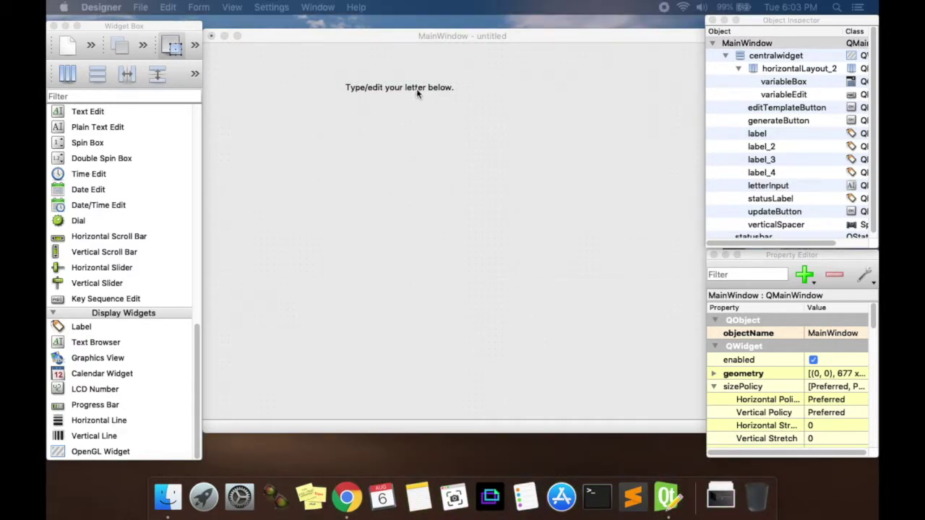
click(417, 90)
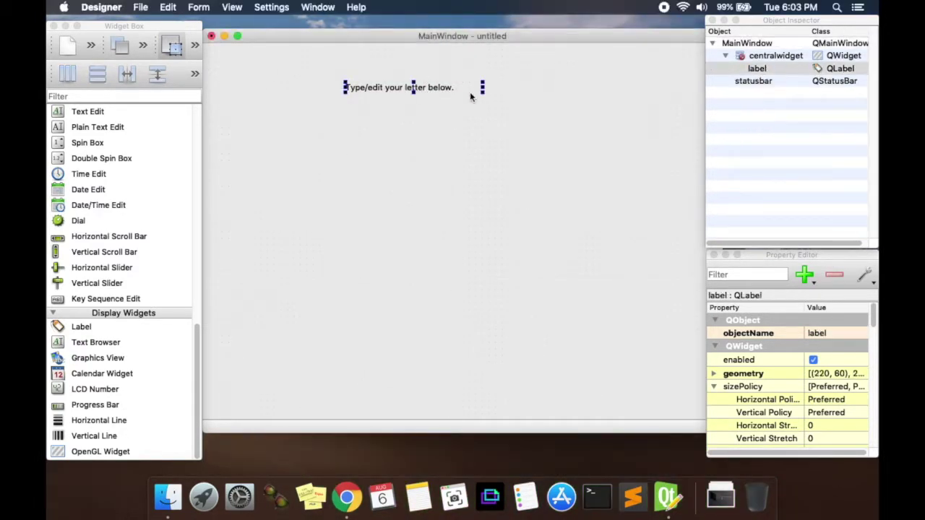
drag(451, 94, 367, 86)
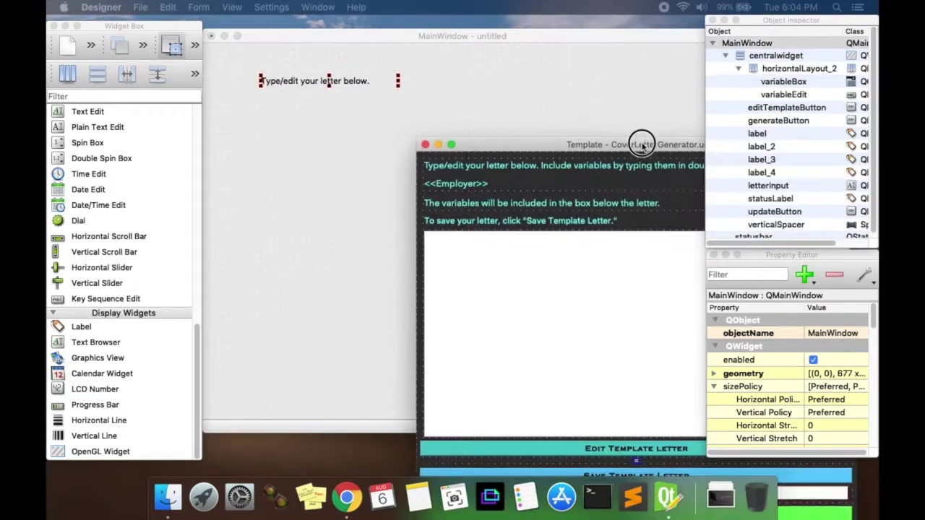
Check the letter box's widget type in the reference form and add a Plain Text Edit below the new form's label, at about (100, 90).
drag(644, 141, 551, 56)
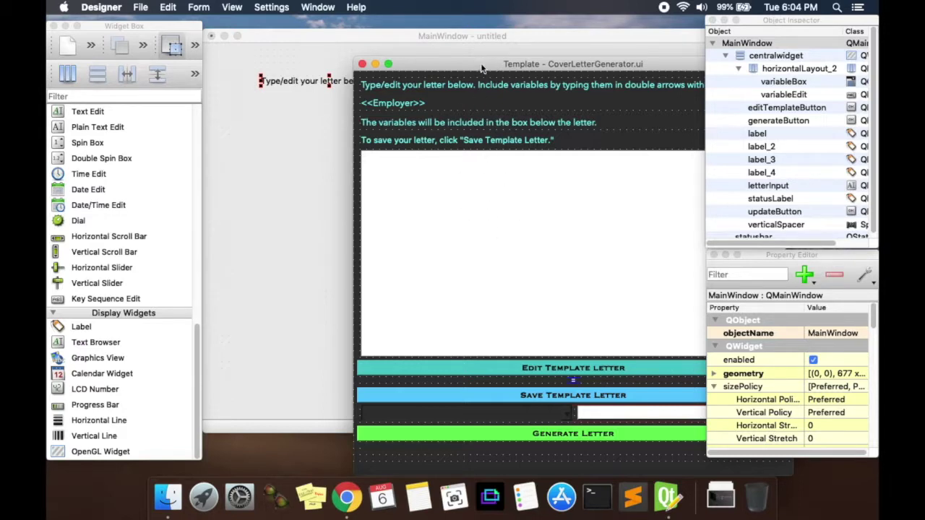
drag(483, 67, 475, 68)
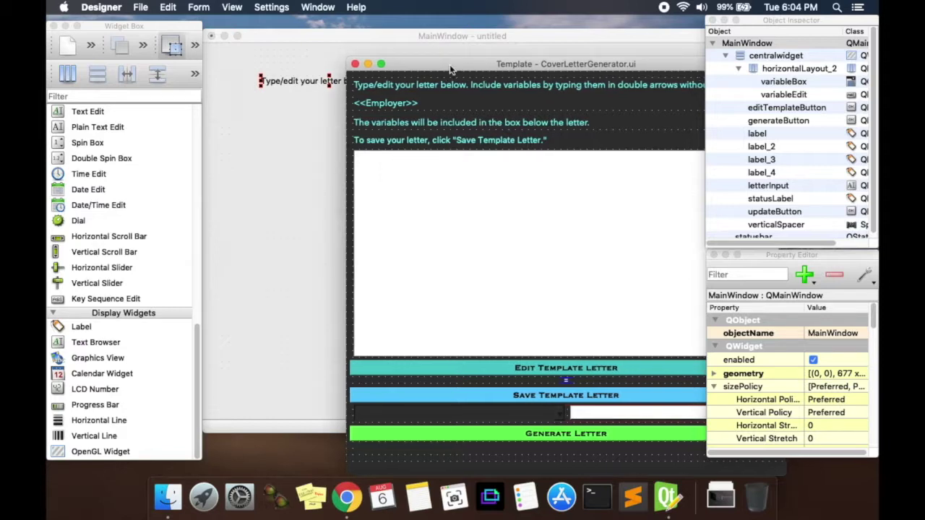
click(516, 217)
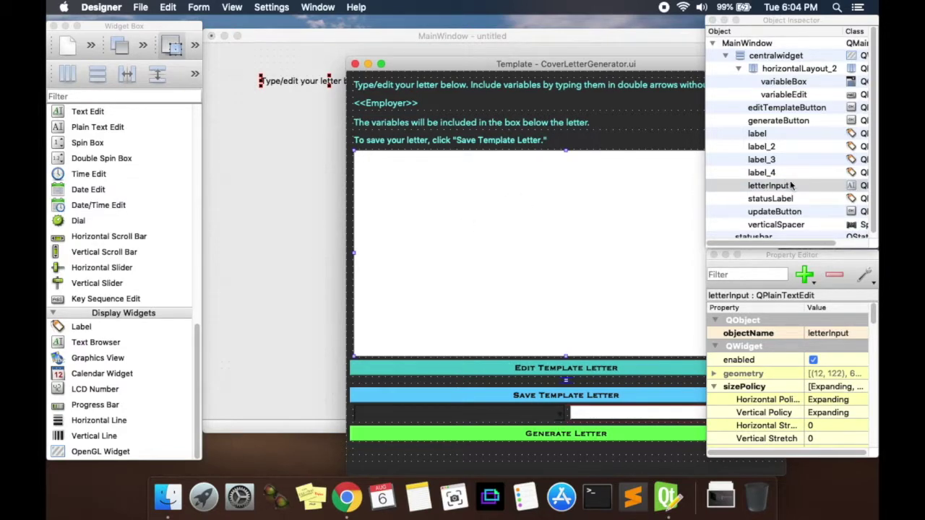
mouse_move(706, 134)
mouse_down()
mouse_move(619, 135)
mouse_move(701, 141)
mouse_up()
drag(668, 66, 563, 0)
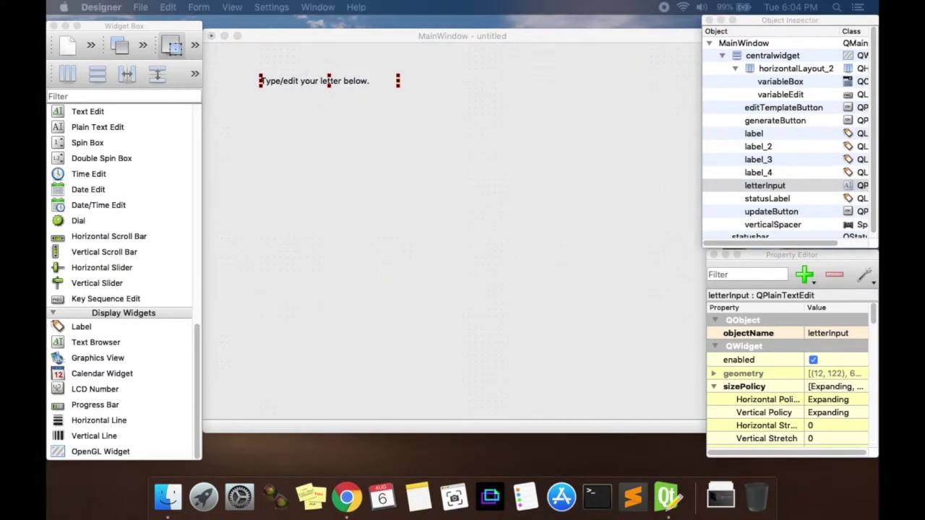
click(149, 340)
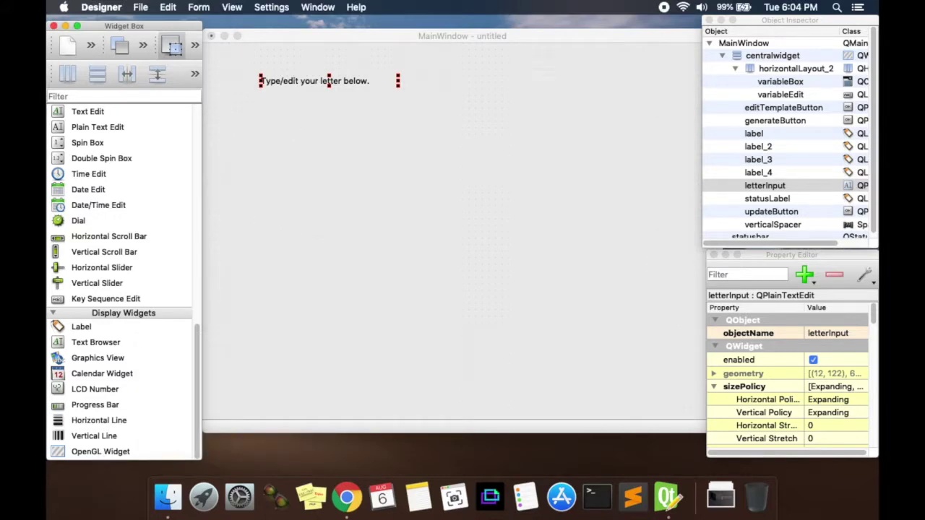
drag(195, 345, 197, 296)
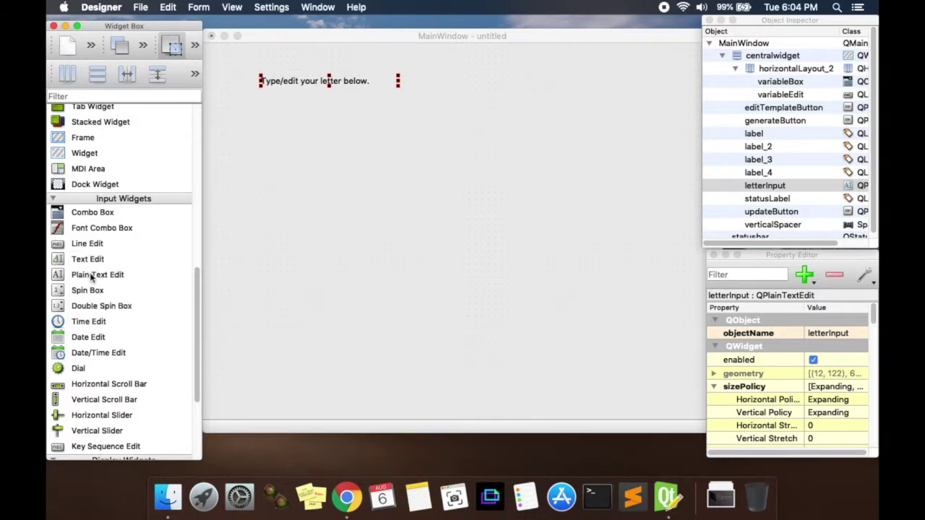
drag(75, 277, 501, 235)
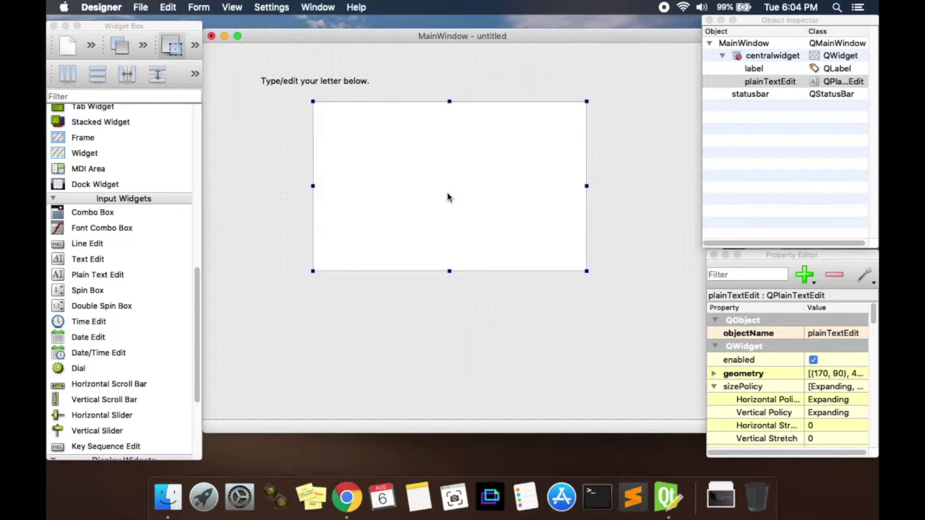
drag(448, 192, 402, 189)
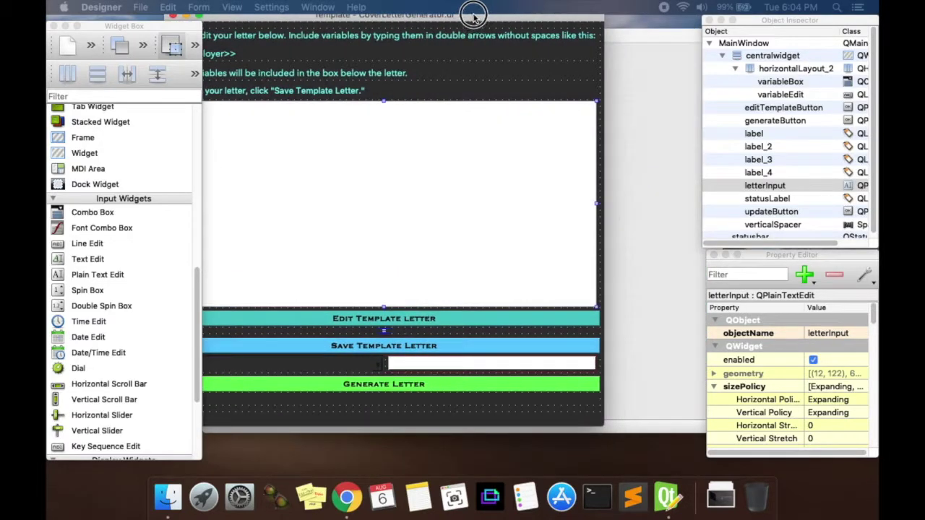
Add three Push Buttons stacked vertically below the plain text edit, from about (180, 390) down to about (200, 510).
drag(523, 29, 531, 52)
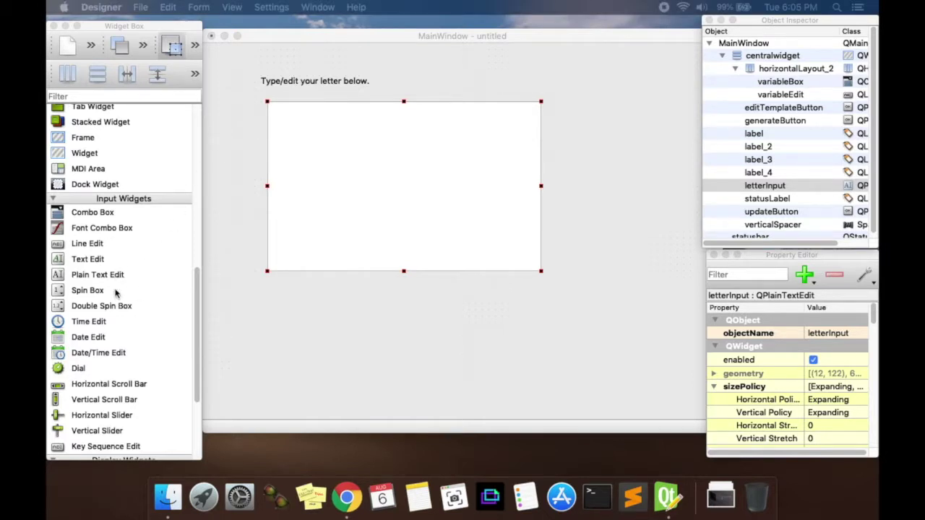
scroll(123, 292, up, 10)
scroll(127, 304, down, 8)
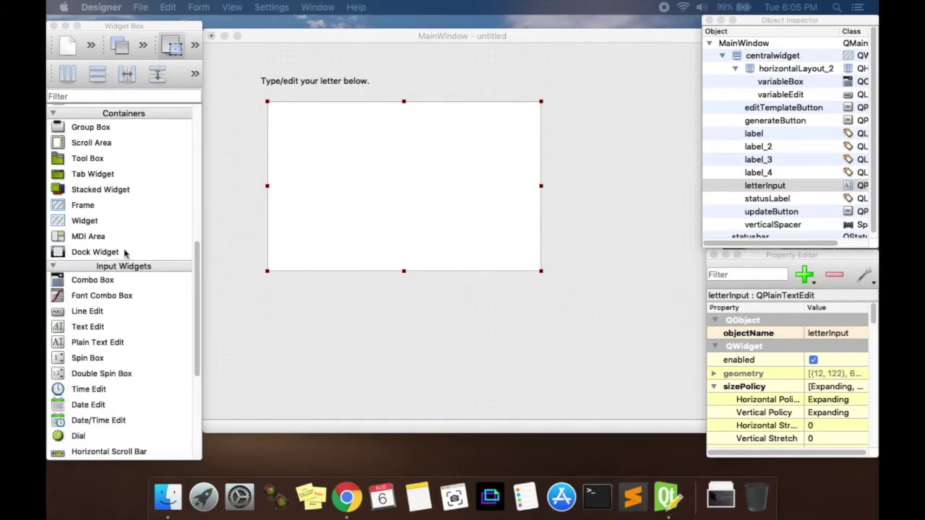
scroll(112, 153, up, 6)
drag(109, 248, 321, 304)
drag(114, 242, 339, 340)
drag(128, 245, 367, 383)
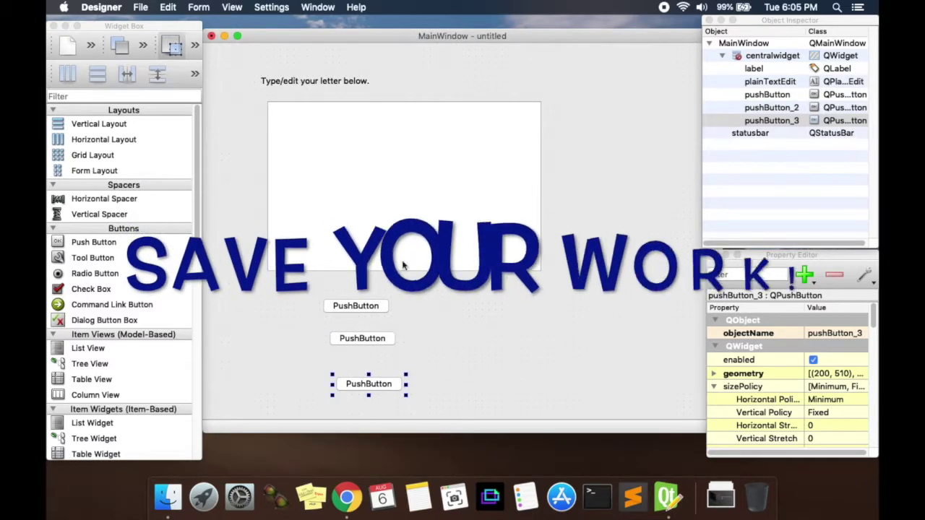
Rename the label object above the text box as headerLabel.
click(342, 81)
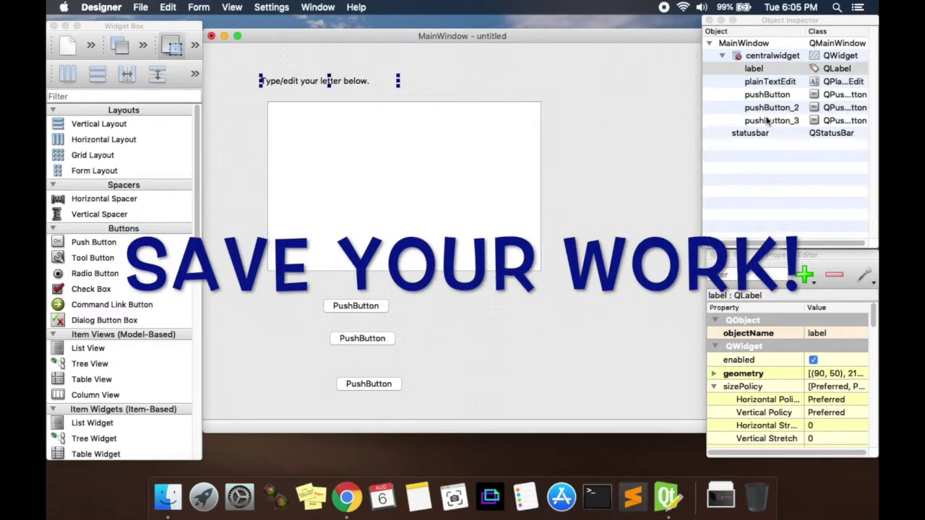
mouse_move(703, 127)
mouse_down()
mouse_move(667, 128)
mouse_move(692, 127)
mouse_up()
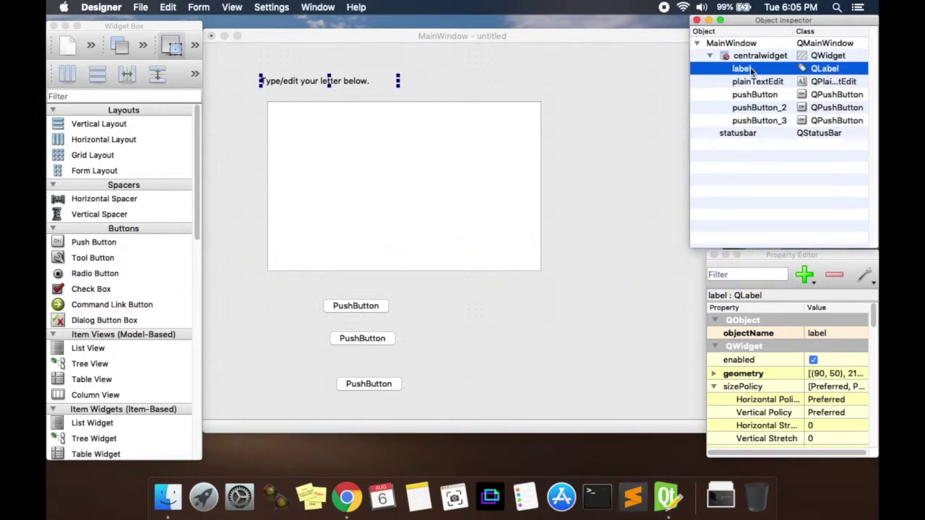
double_click(737, 67)
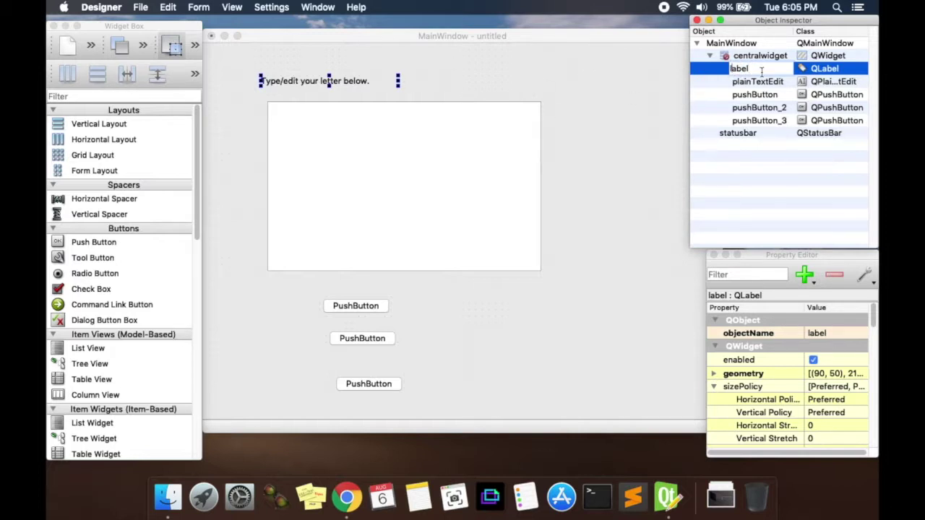
click(769, 70)
click(731, 68)
text(header)
key(Delete)
text(L)
key(Return)
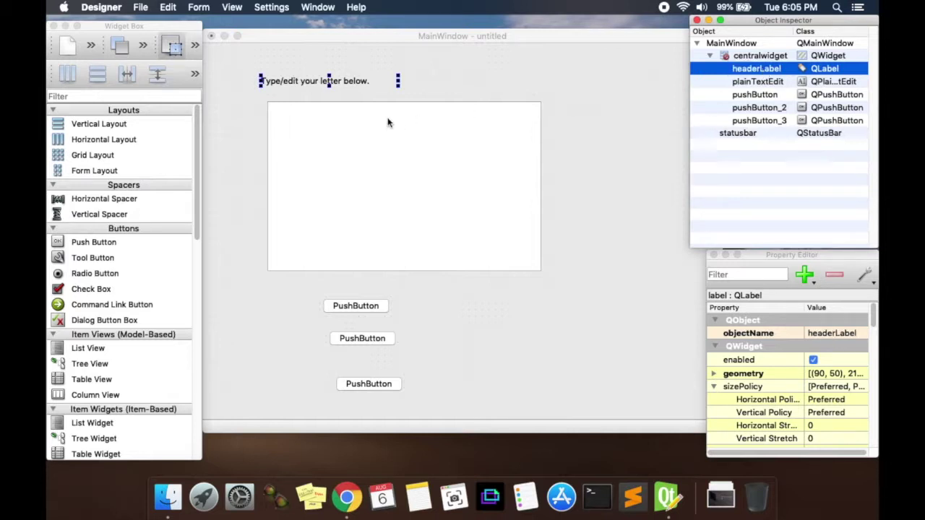
Rename the plain text edit object as letterInput.
click(369, 130)
click(758, 84)
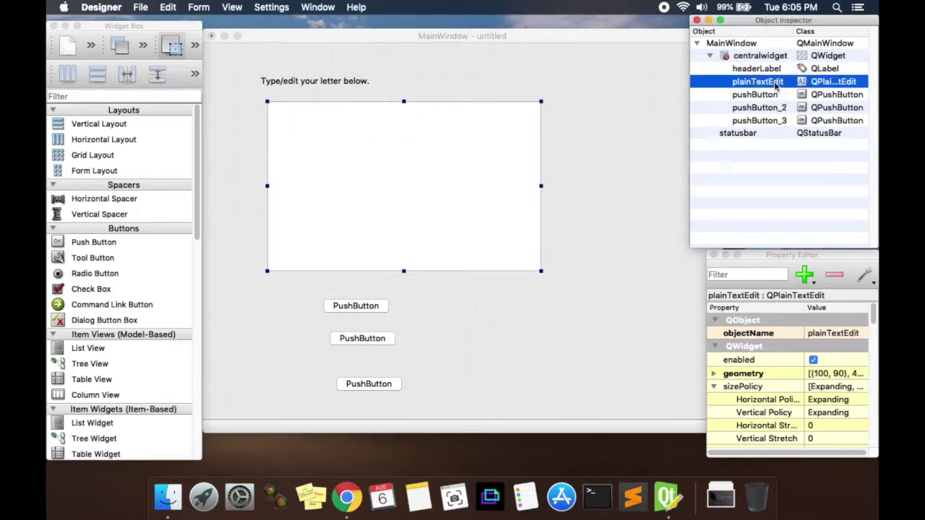
double_click(739, 83)
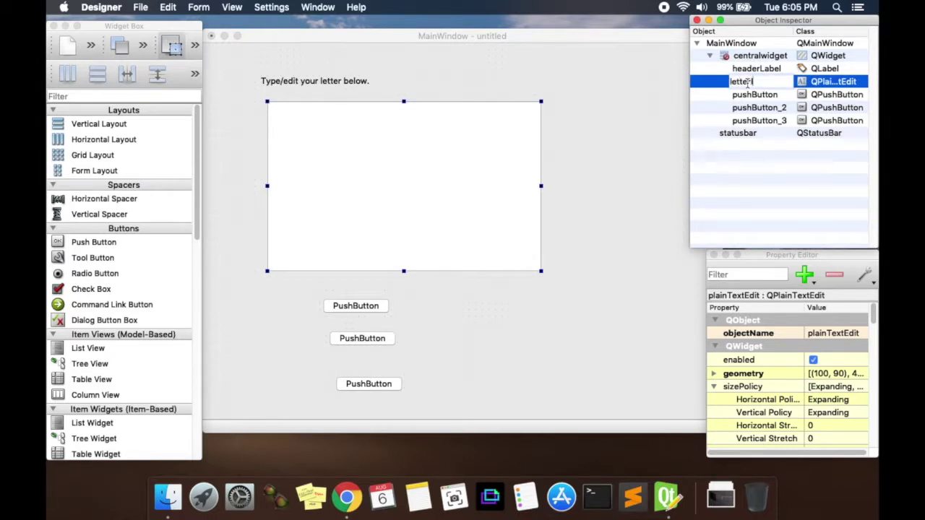
key(Return)
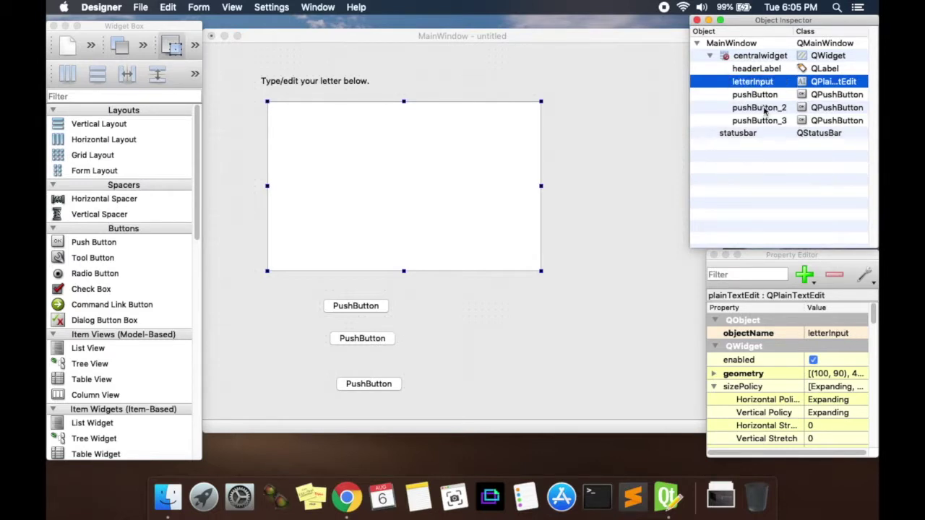
Caption the uppermost push button below the text box "Edit".
click(358, 307)
click(378, 335)
click(377, 307)
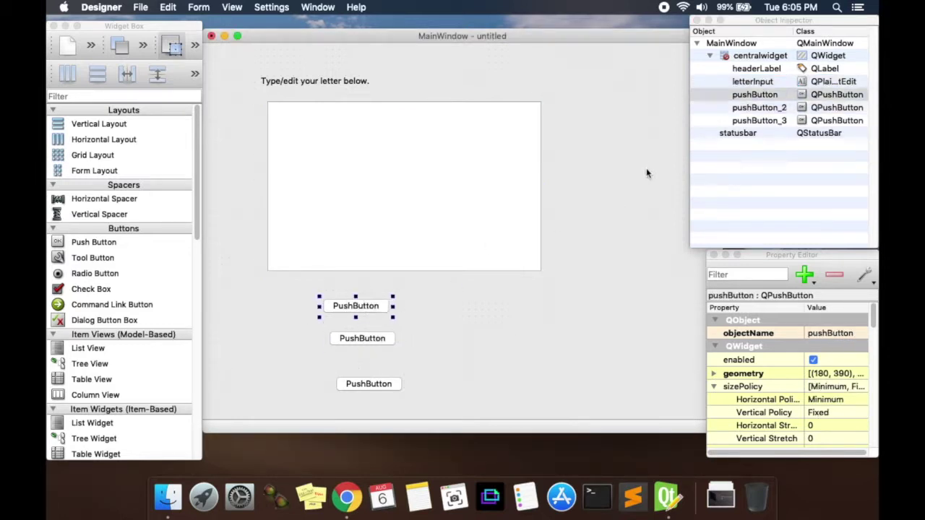
double_click(368, 307)
text(Edit)
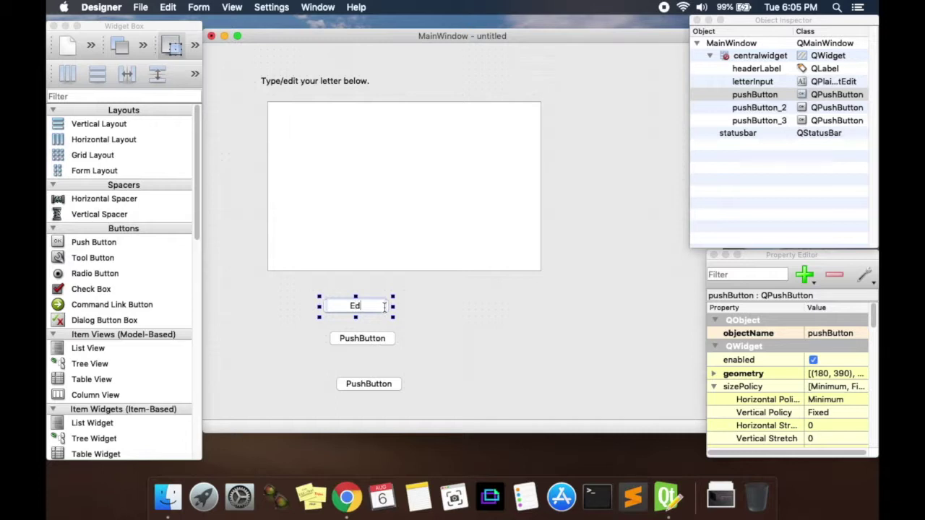
click(426, 305)
click(376, 308)
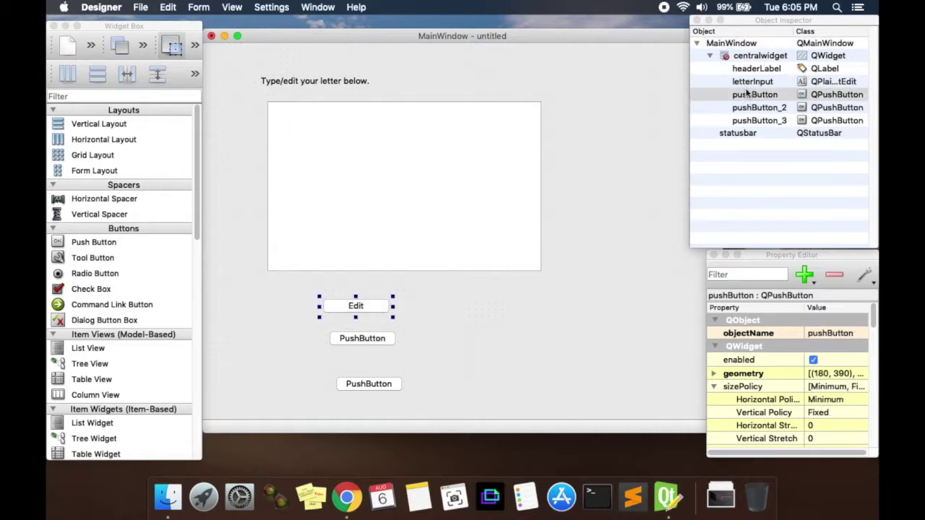
Rename the Edit button's object as editButton.
double_click(747, 93)
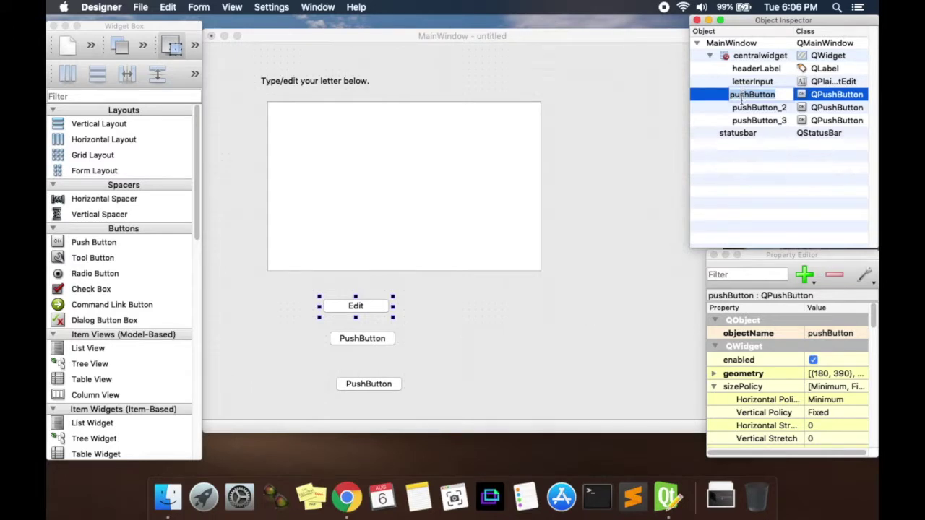
text(editButton)
click(774, 82)
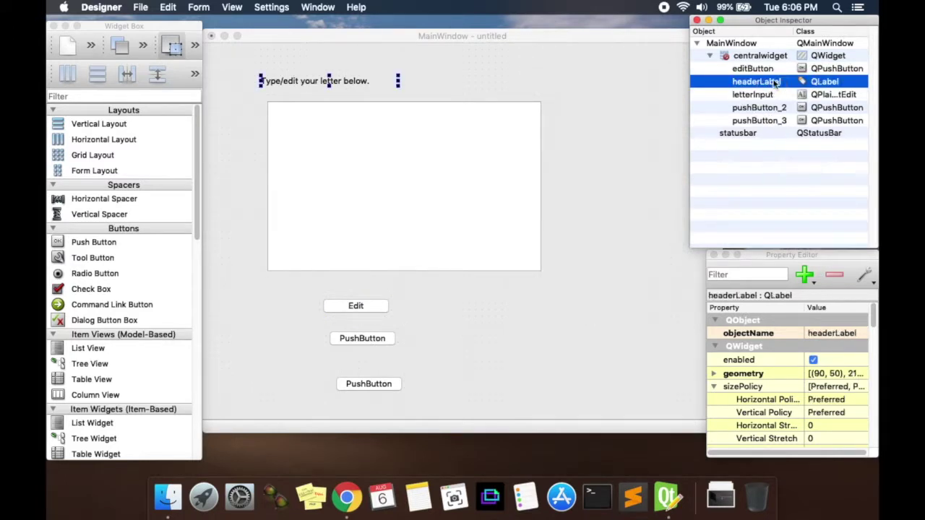
click(753, 68)
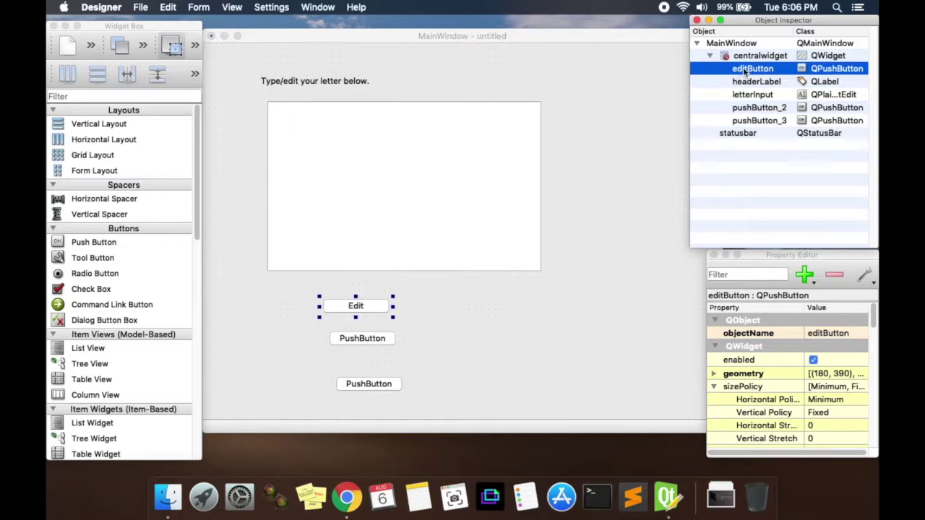
click(381, 306)
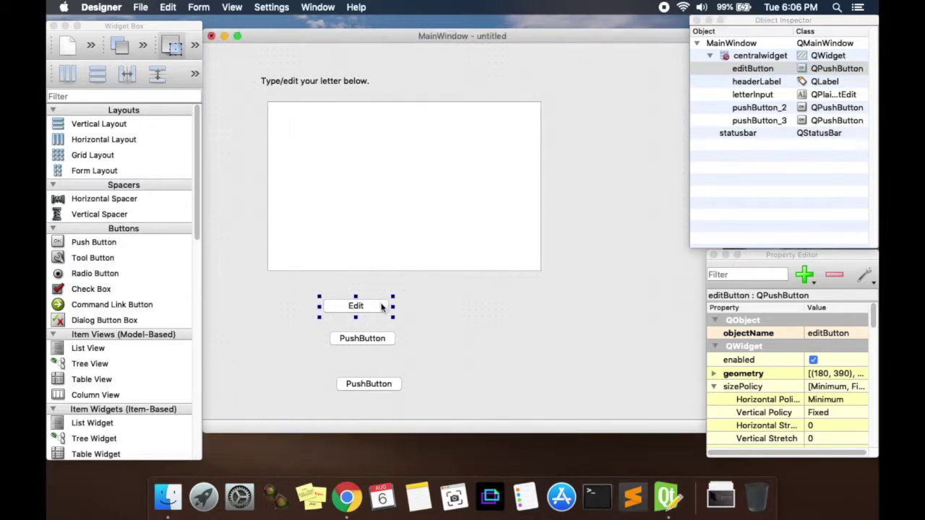
Caption the middle push button, directly below Edit, "Save".
click(375, 341)
double_click(372, 337)
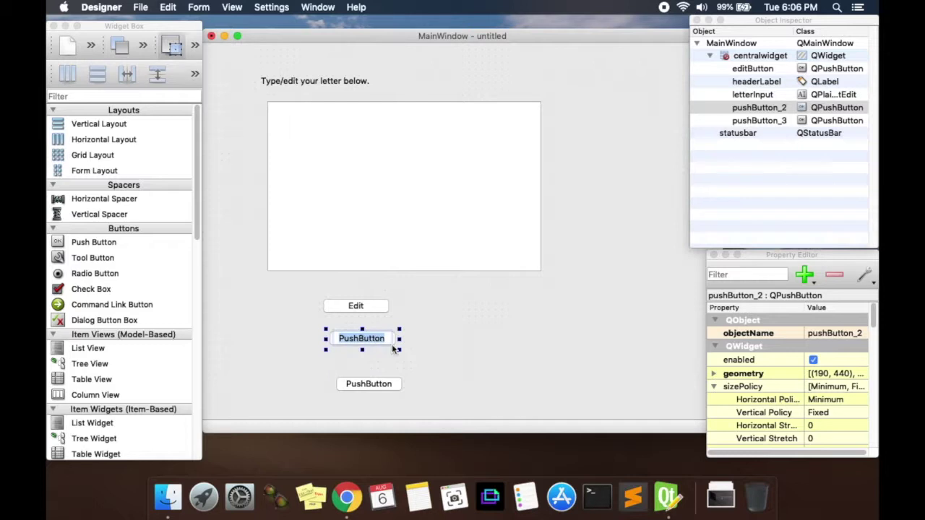
text(Save)
key(Return)
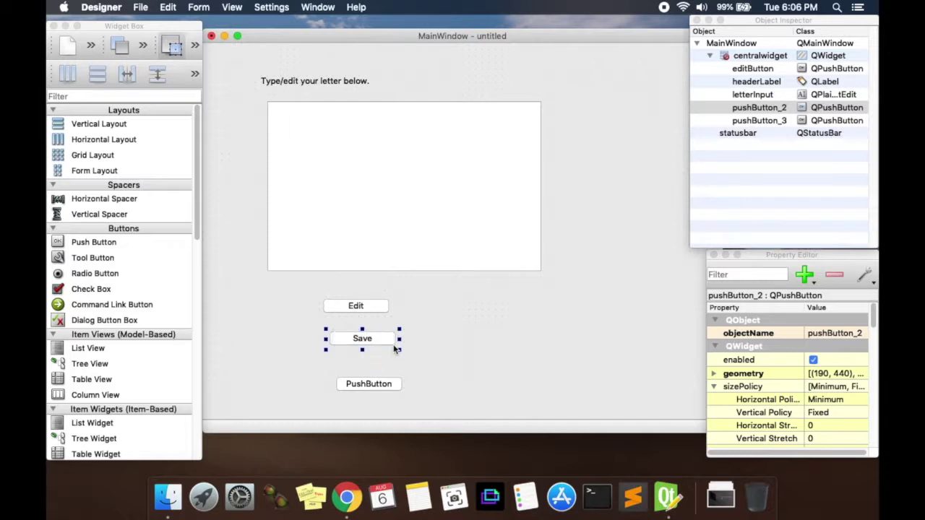
Rename the Save button's object as saveButton.
double_click(747, 107)
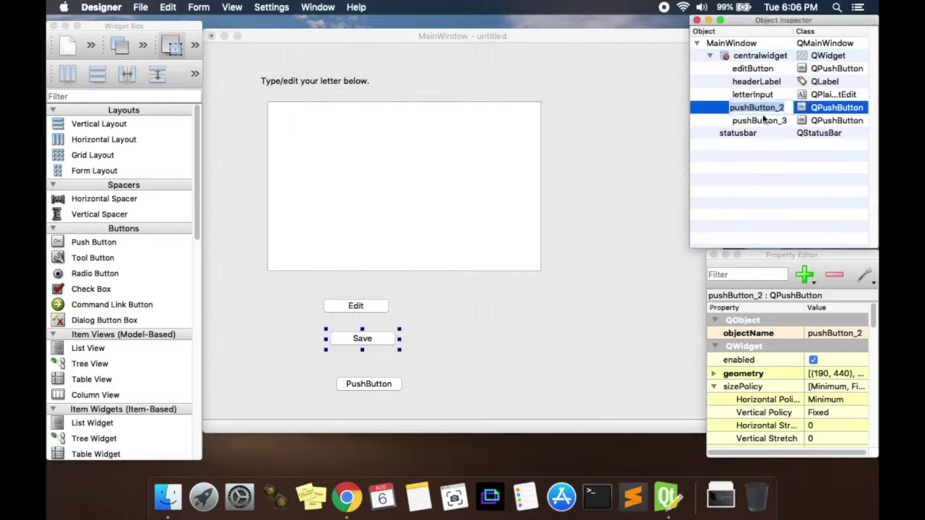
text(saveButton)
key(Return)
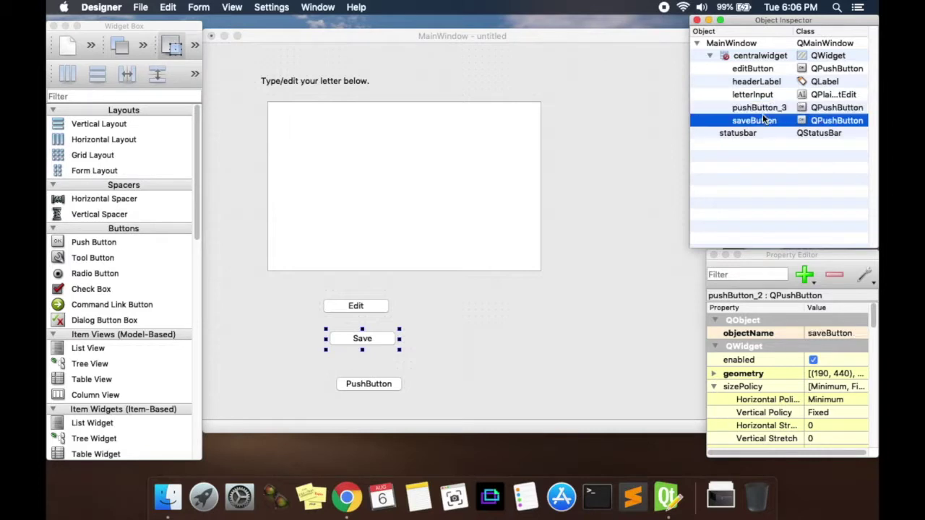
Caption the lowest push button "Generate".
click(392, 388)
double_click(390, 386)
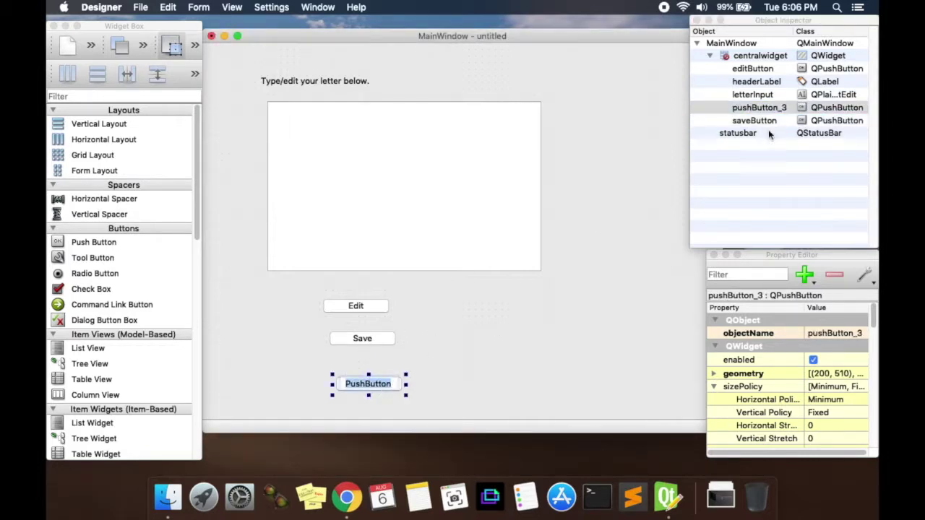
text(Generate)
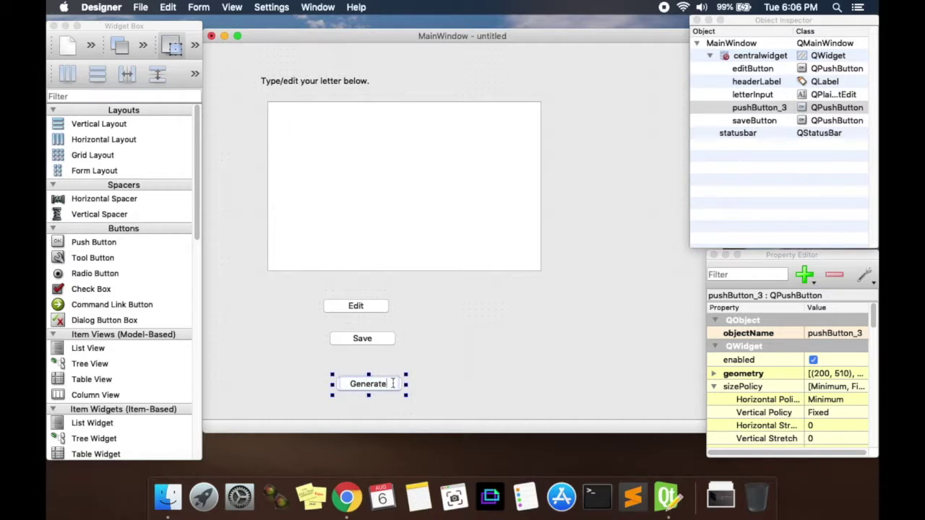
key(Return)
Rename the saveButton object as generateButton.
click(751, 120)
double_click(752, 120)
text(GenerateBut)
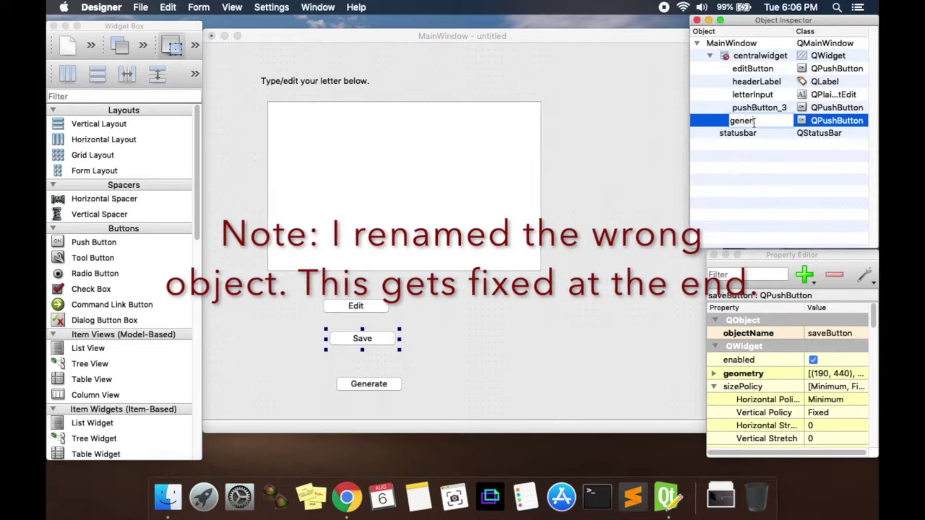
text(ton)
key(Return)
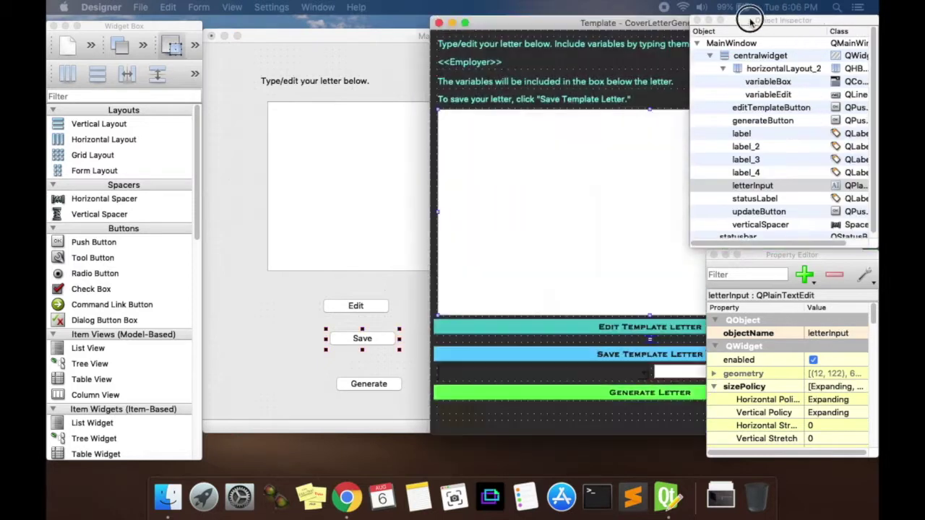
Check the widget type of the variable selector below the Save Template Letter button in the reference CoverLetterGenerator.ui form.
drag(751, 19, 551, 34)
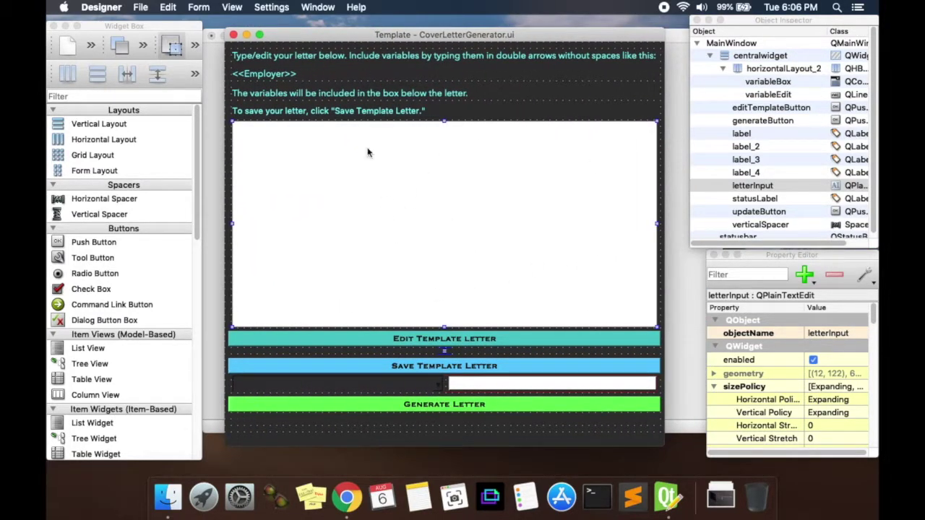
click(440, 390)
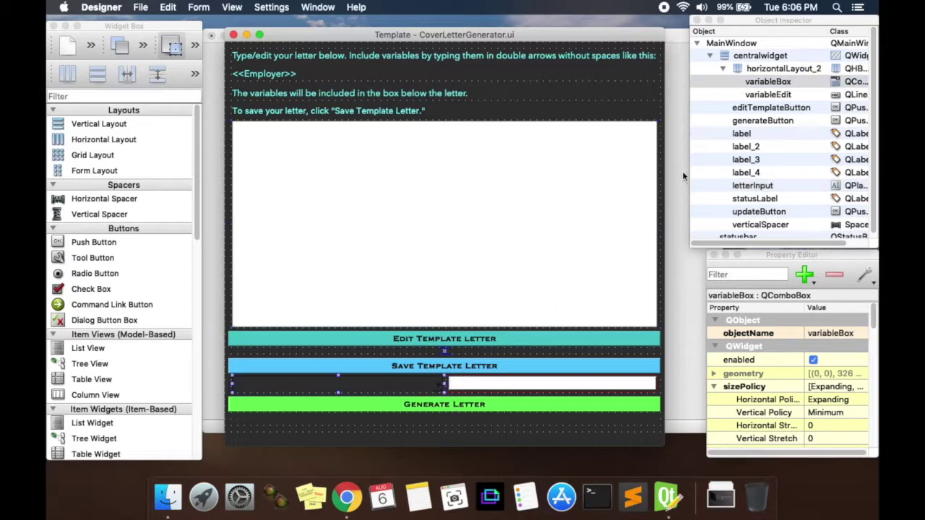
mouse_move(692, 145)
mouse_down()
mouse_move(610, 143)
mouse_move(704, 138)
mouse_up()
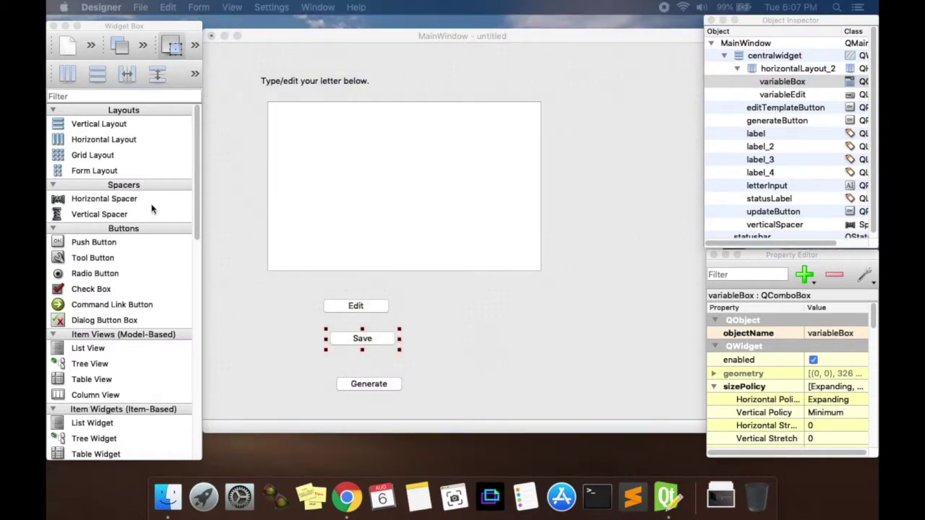
drag(199, 147, 182, 125)
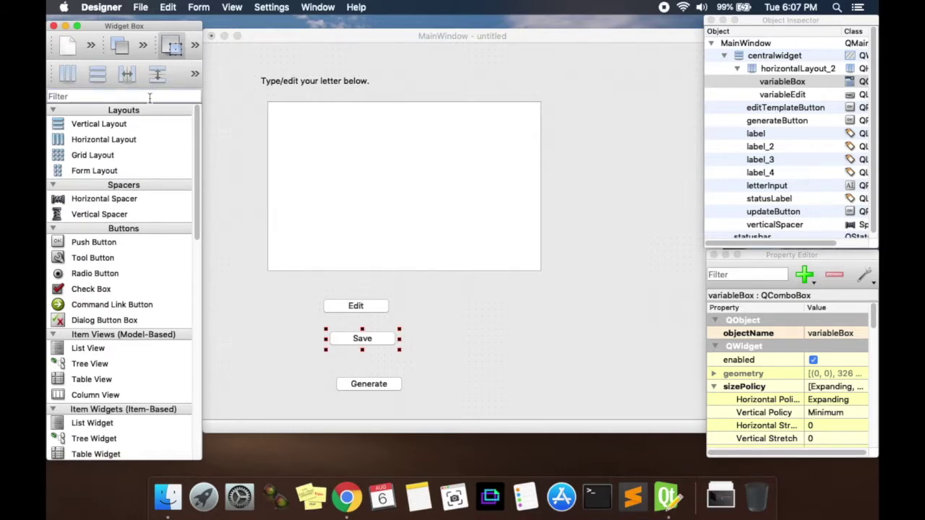
click(150, 97)
text(comb)
key(BackSpace)
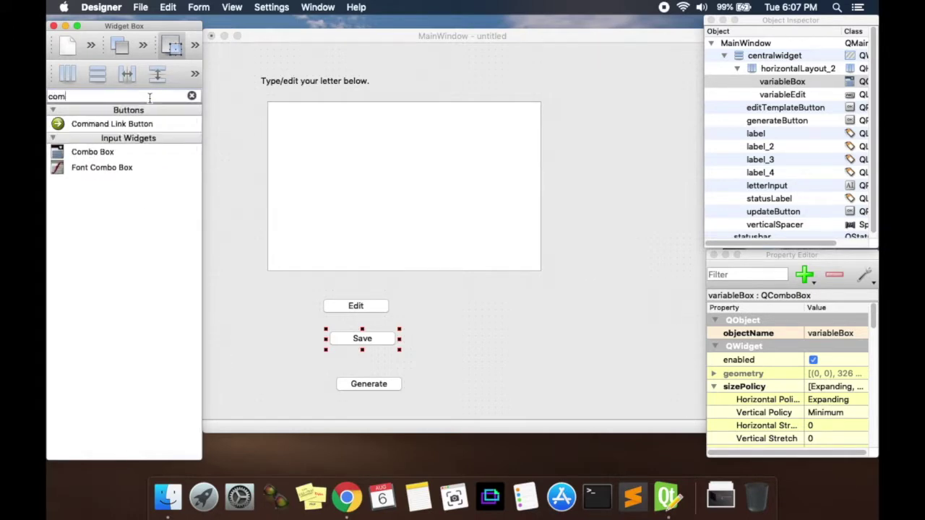
key(BackSpace)
key(BackSpace)
key(BackSpace)
text(text)
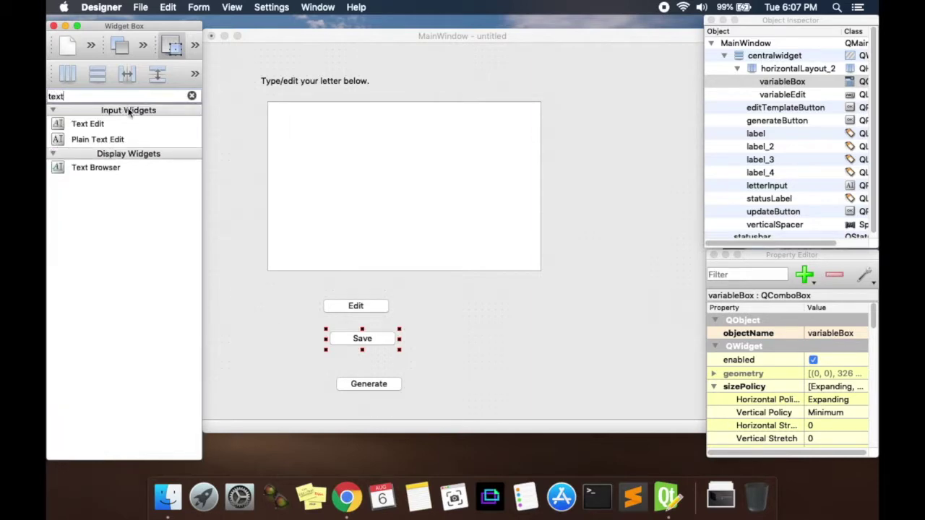
key(BackSpace)
key(BackSpace)
key(BackSpace)
key(BackSpace)
Add a Combo Box from the input widgets to the new form, beside the Edit button and below the text box.
scroll(144, 268, down, 10)
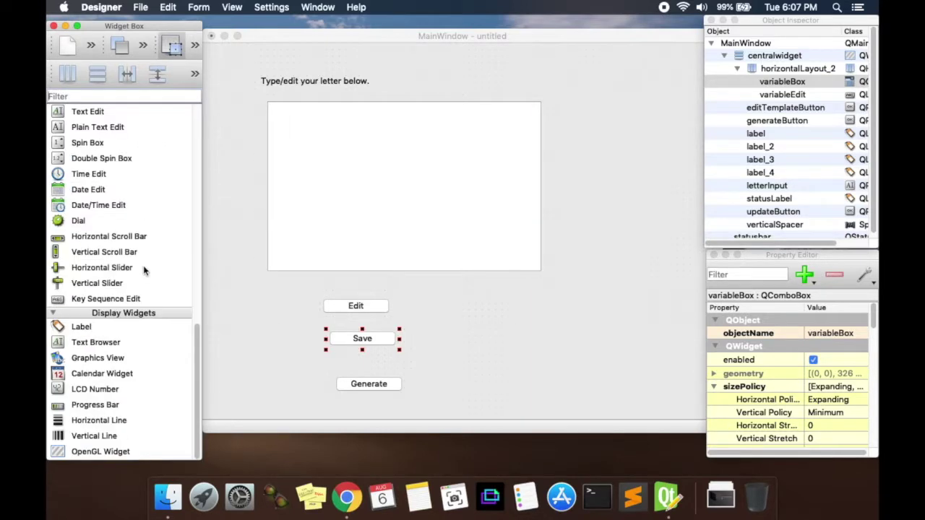
scroll(137, 271, up, 10)
scroll(121, 273, down, 10)
scroll(112, 282, up, 5)
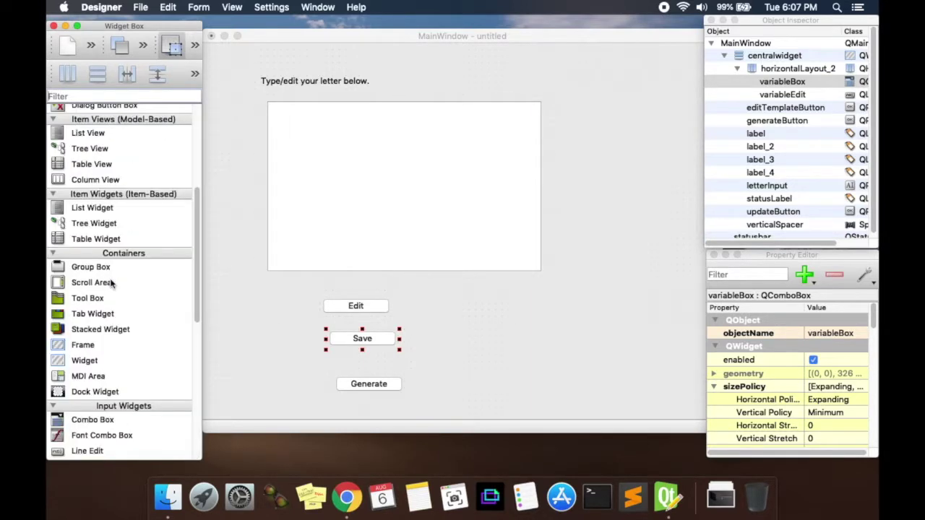
scroll(100, 287, down, 10)
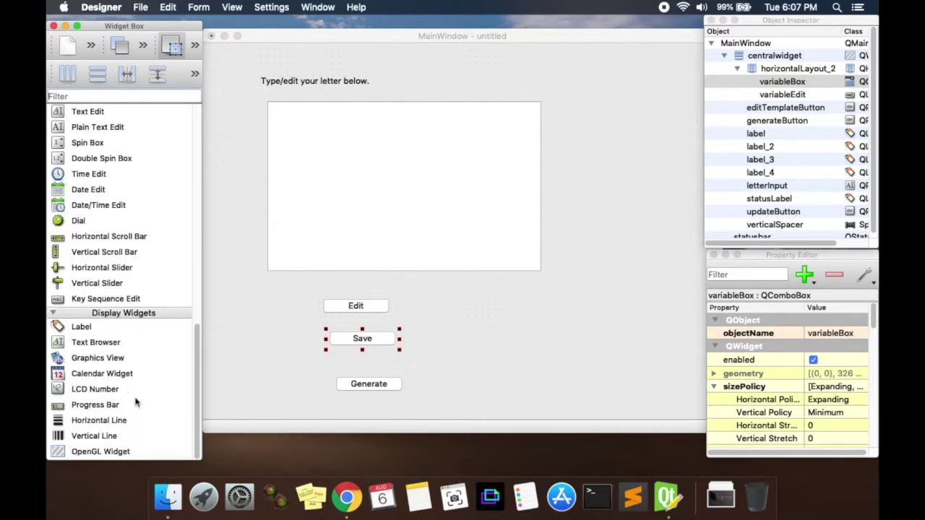
drag(198, 347, 197, 320)
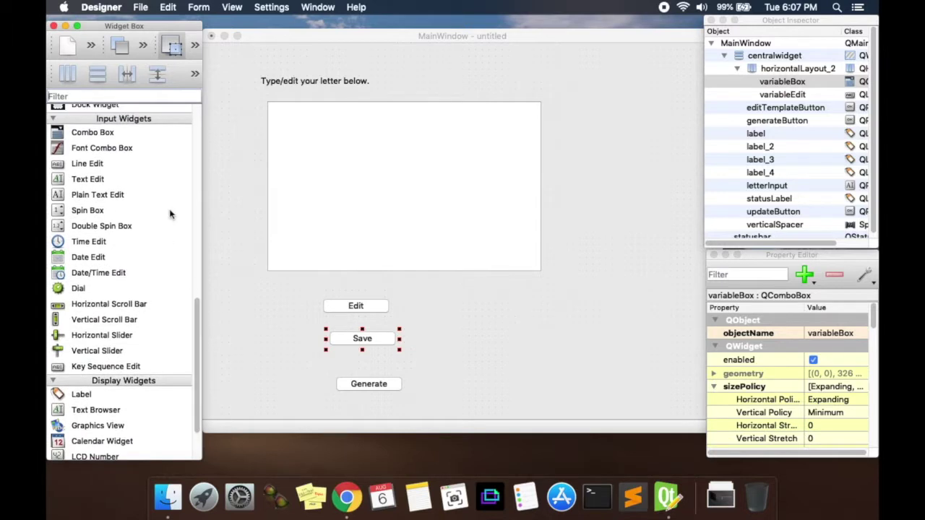
drag(107, 131, 466, 310)
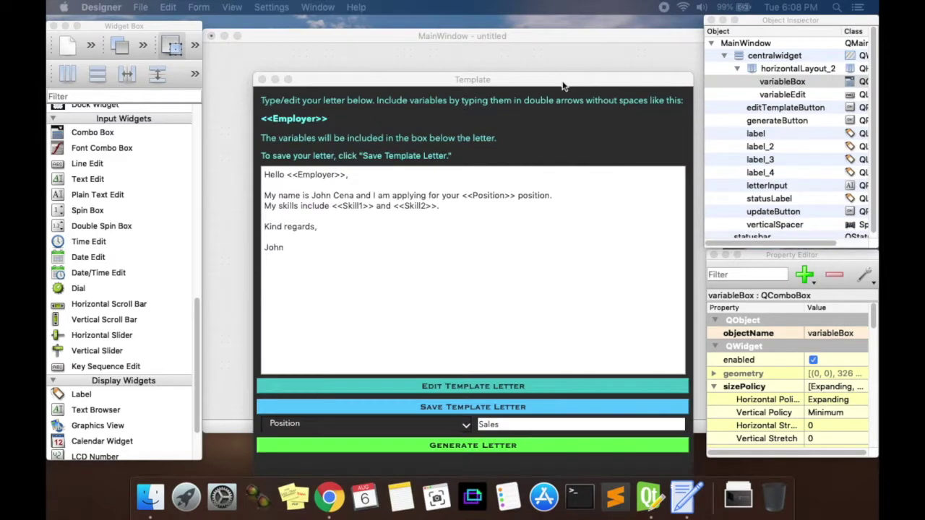
Examine the variable dropdown's options in the running Template app, and move the new form's combo box to about (350, 400).
click(548, 52)
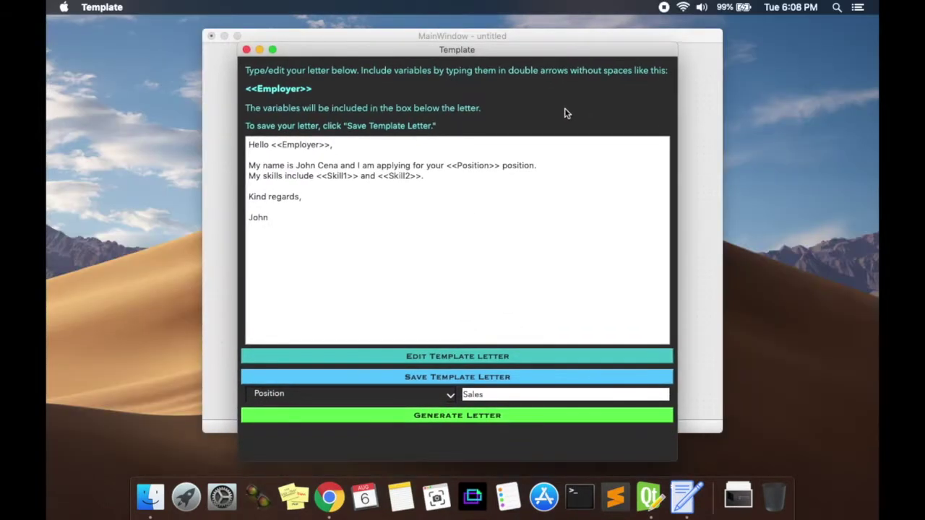
click(452, 396)
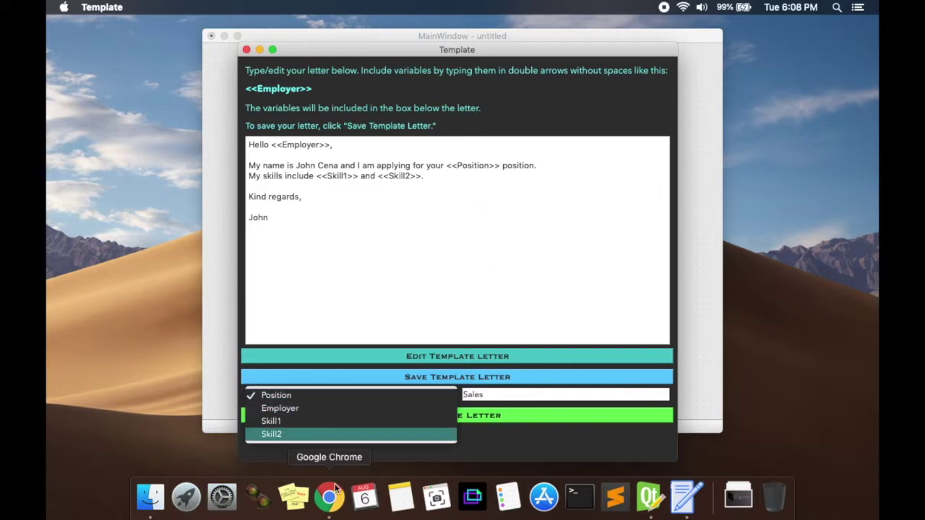
click(236, 206)
click(228, 168)
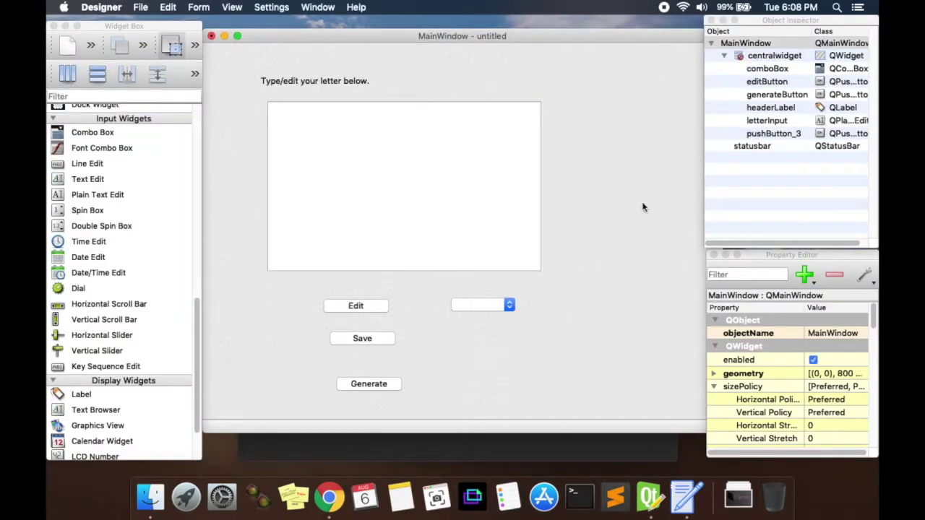
drag(503, 307, 487, 311)
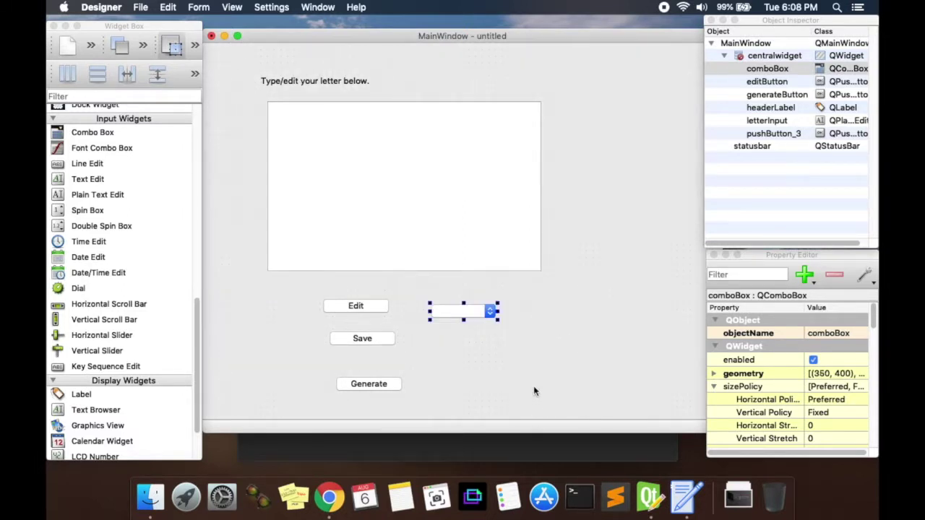
Examine the value field beside the variable dropdown in the running Template app and return to the new form.
click(521, 446)
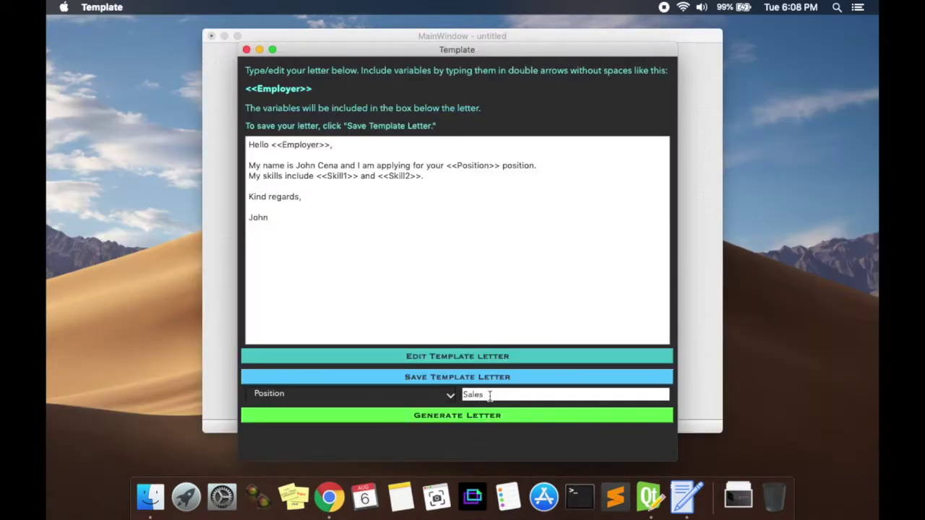
drag(582, 400, 490, 397)
click(222, 108)
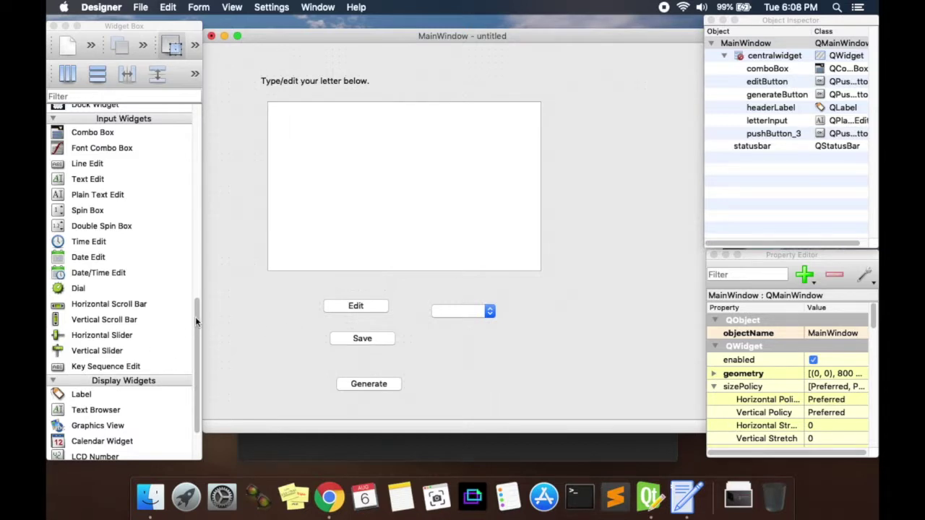
Add a Line Edit to the new form on the far side of the combo box from the Edit button.
drag(194, 317, 198, 296)
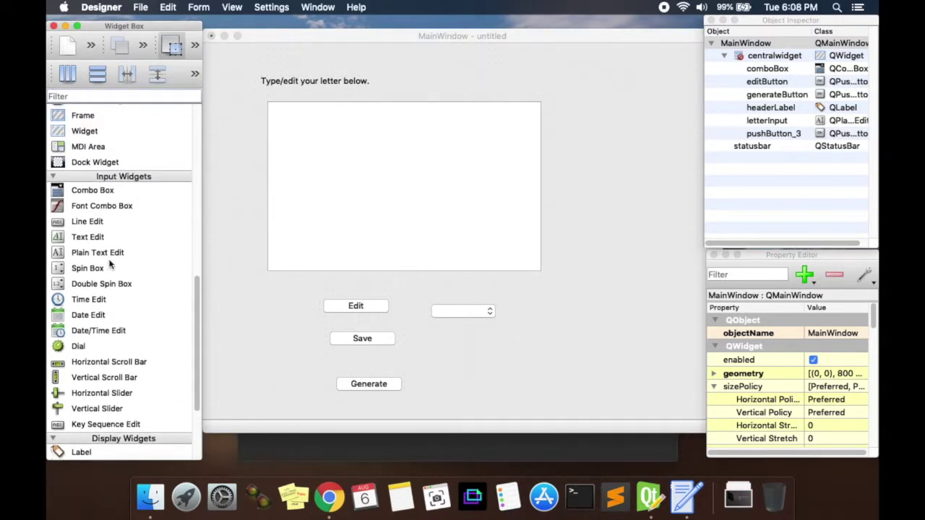
drag(86, 226, 532, 310)
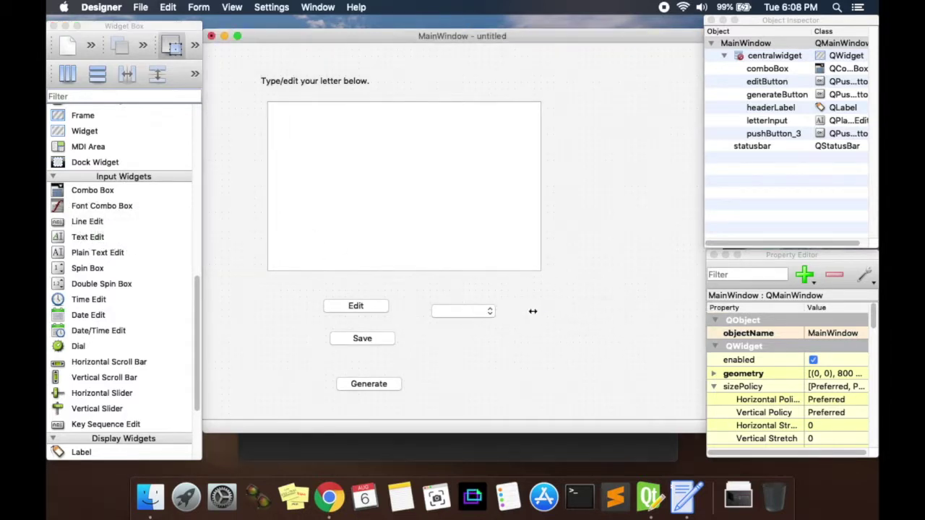
click(547, 268)
click(558, 312)
click(474, 312)
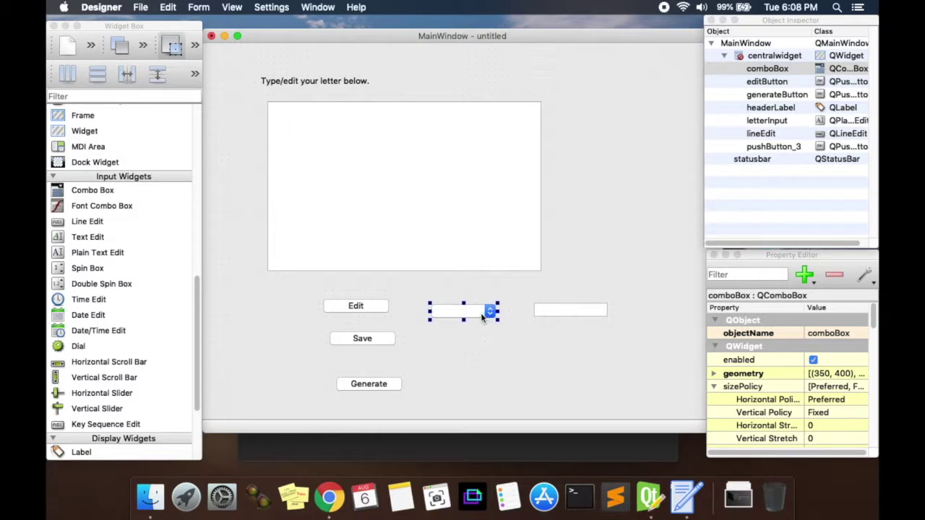
Examine the variable dropdown's options in the running Template app and return to the new form.
double_click(753, 68)
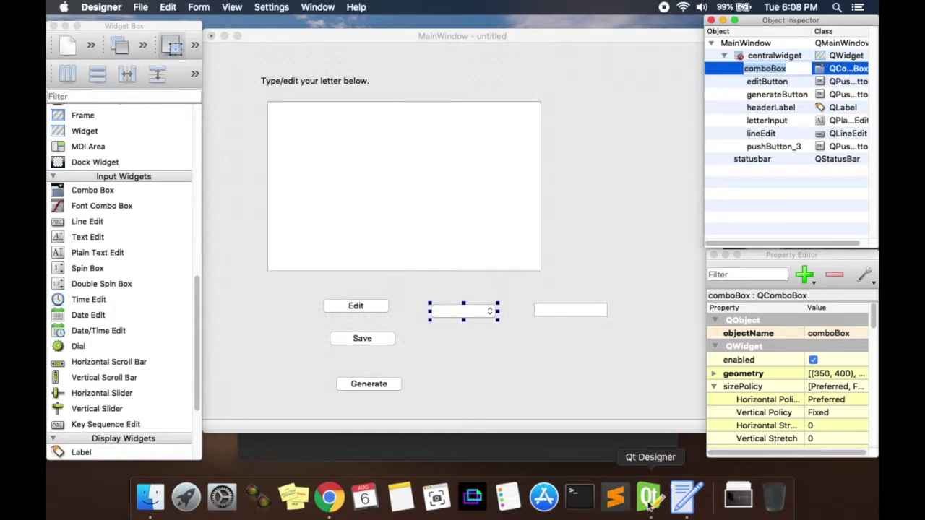
click(675, 502)
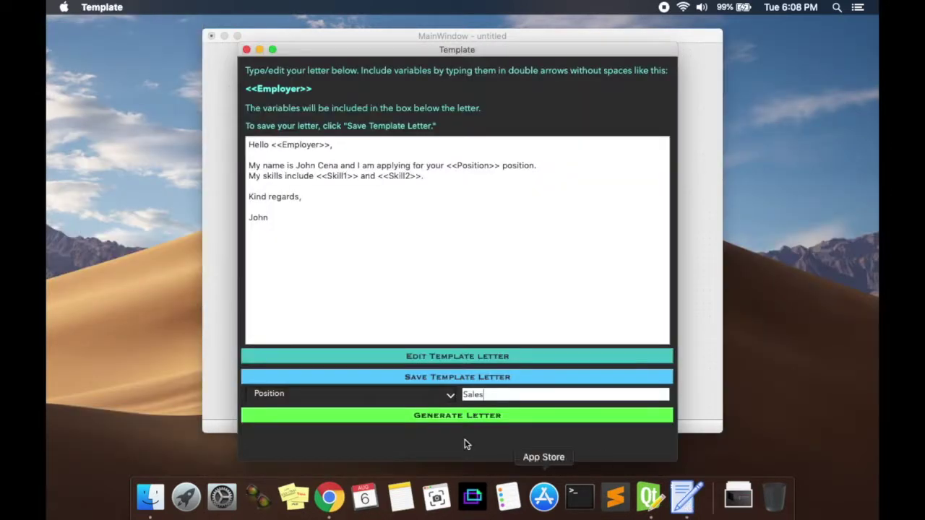
click(451, 397)
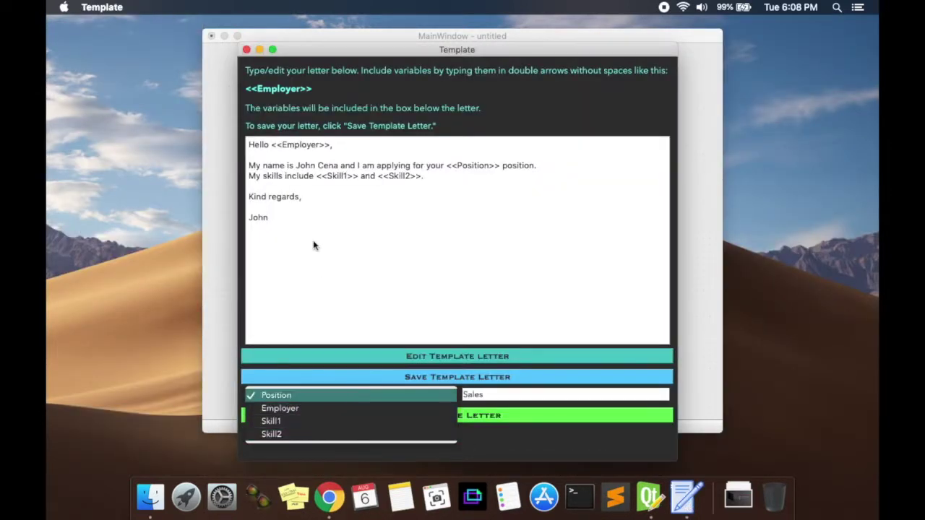
click(238, 135)
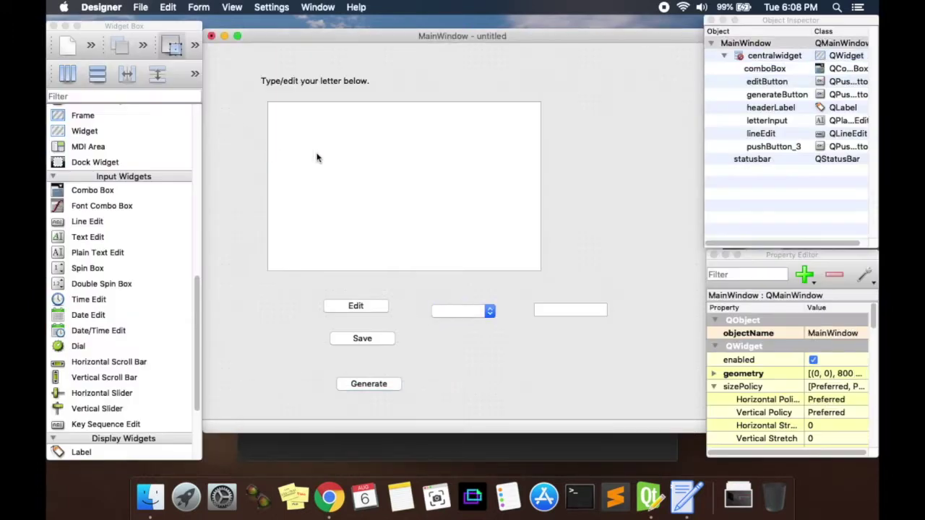
Rename the combo box object as variableComboBox.
click(762, 68)
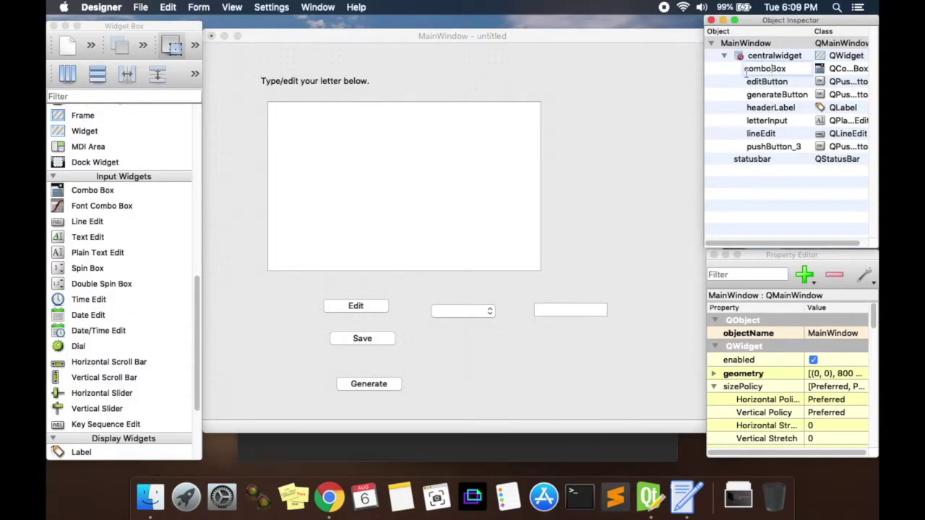
text(variable)
key(Delete)
text(C)
key(Return)
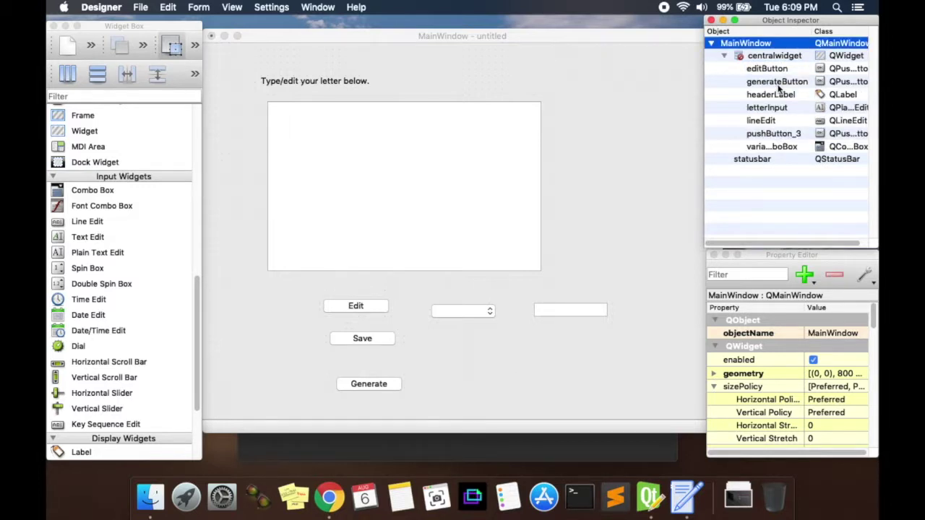
Check the value field in the running Template app and rename the form's line edit object as variableLineEdit.
click(571, 311)
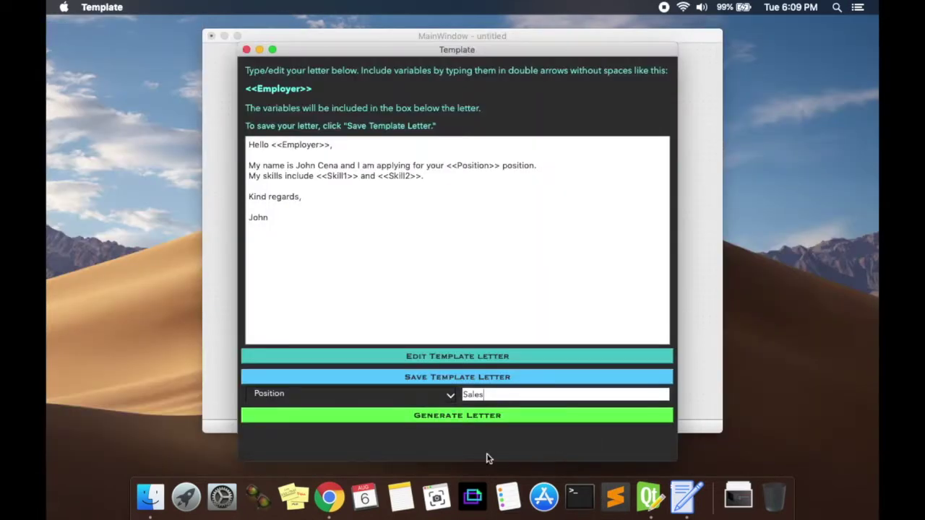
click(705, 275)
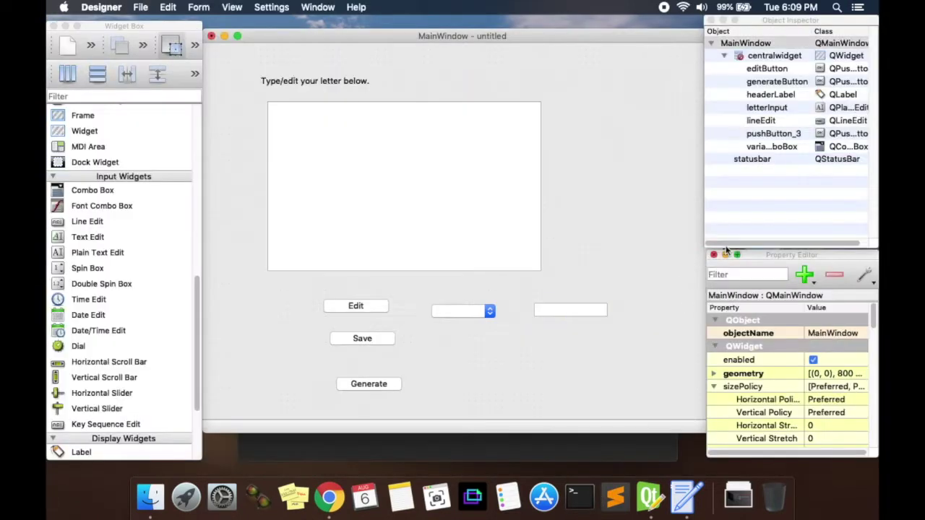
click(763, 120)
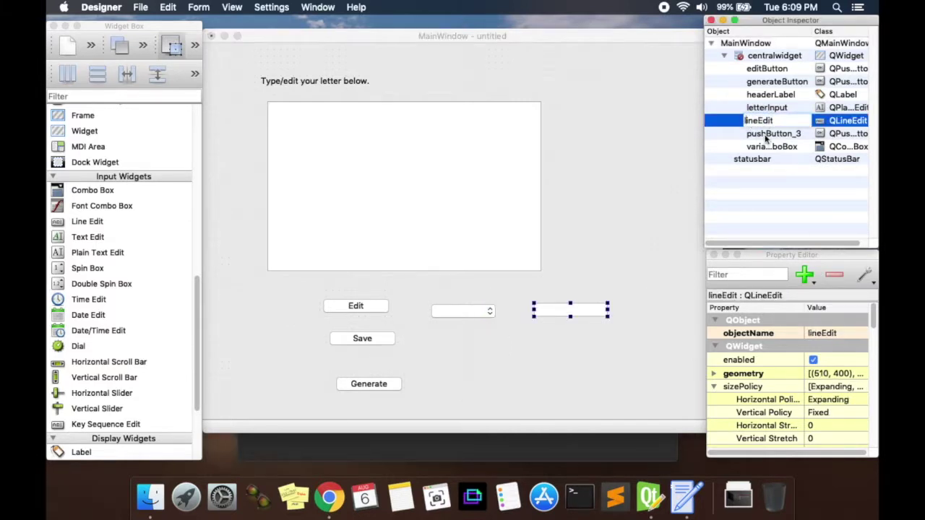
text(variable)
key(Delete)
text(L)
key(Return)
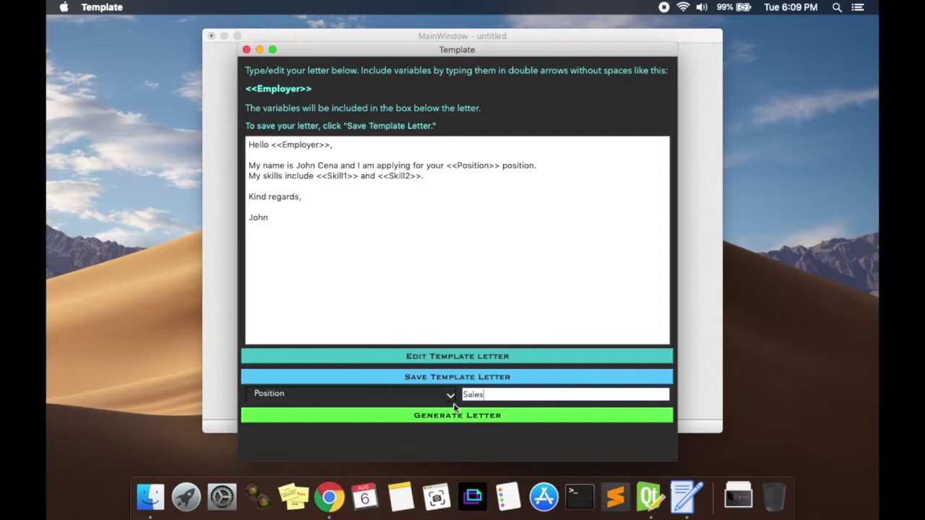
Compare the new form's combo box, line edit and buttons with their counterparts in the running Template app.
click(704, 277)
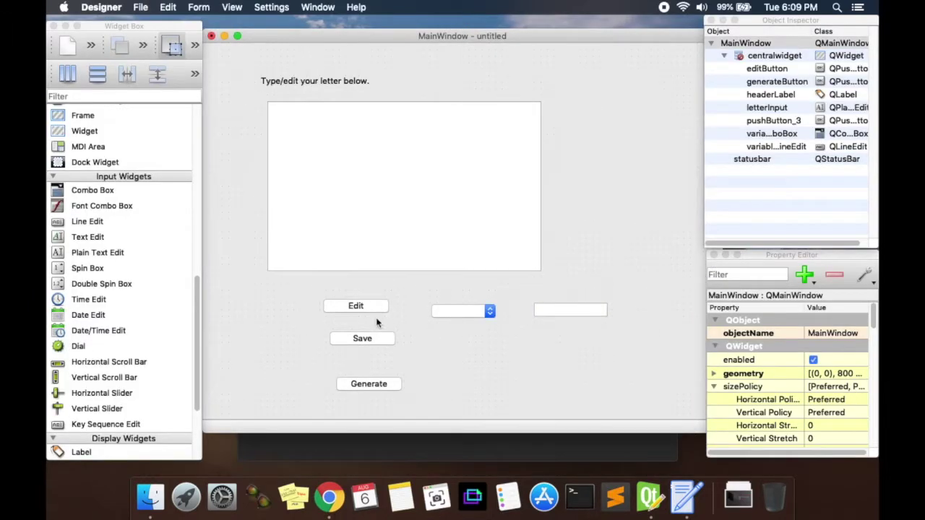
click(549, 455)
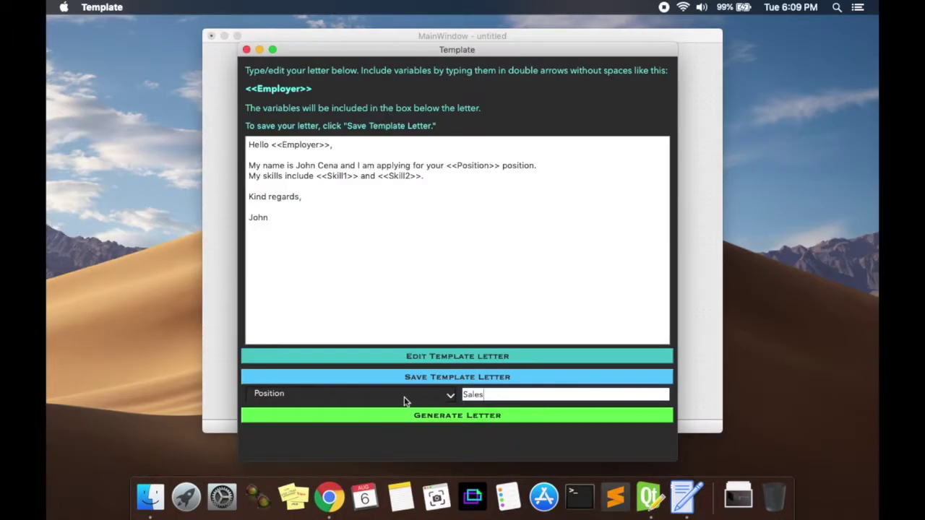
click(450, 398)
click(683, 325)
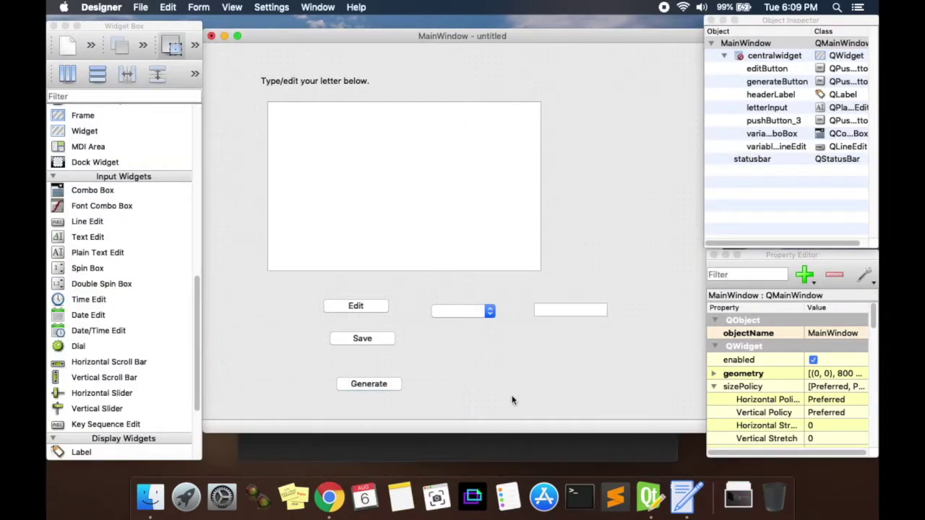
click(570, 446)
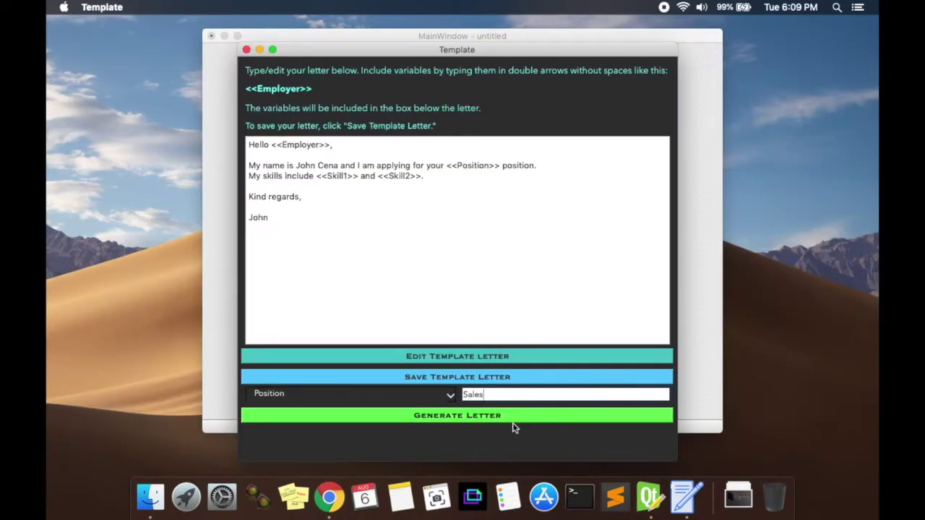
click(709, 310)
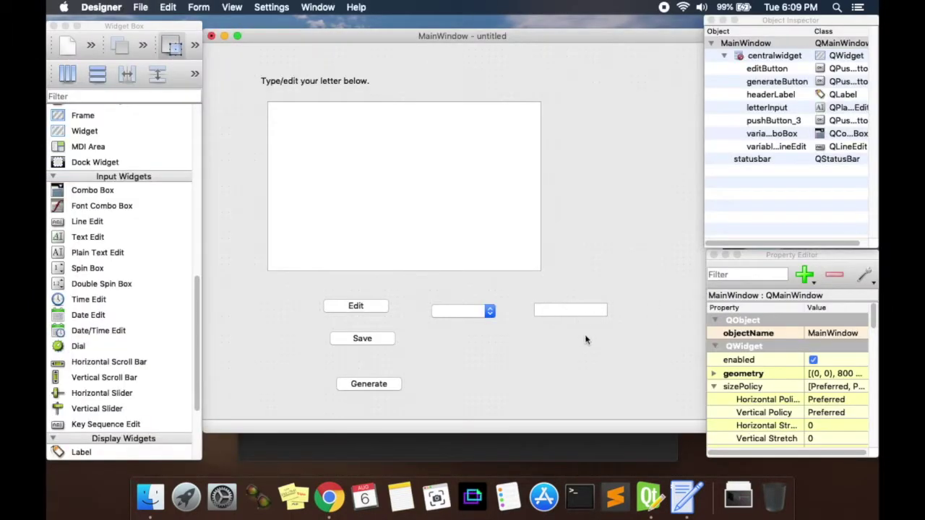
click(586, 454)
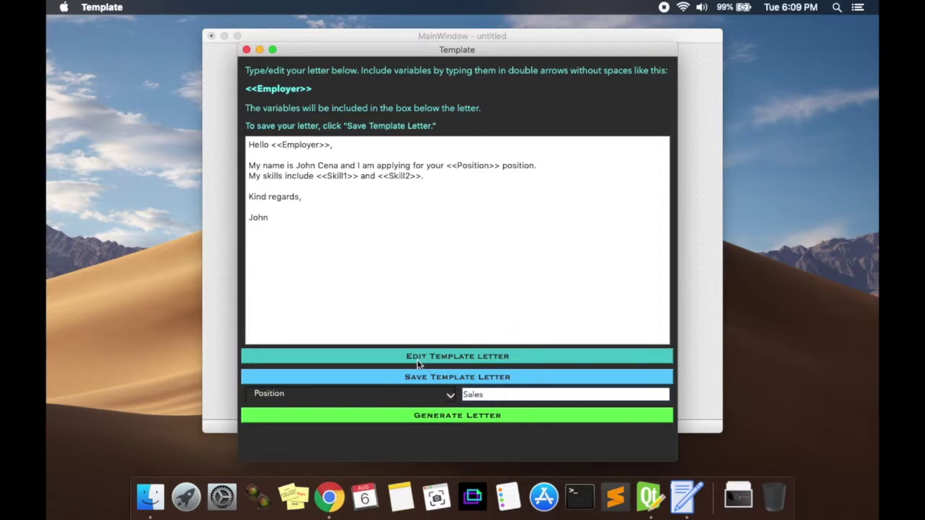
click(578, 98)
Move the Template app window slightly up and the new form window slightly down so their title bars do not overlap.
drag(414, 55, 424, 36)
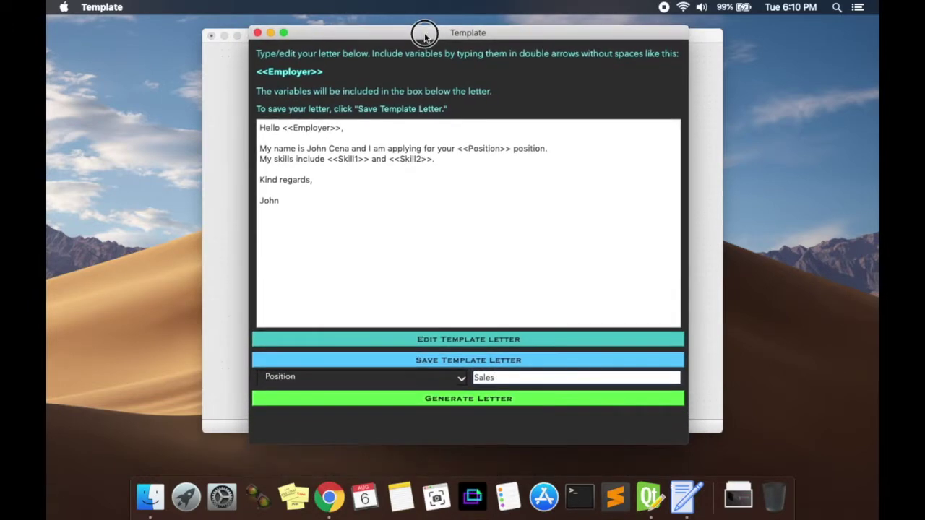
click(205, 126)
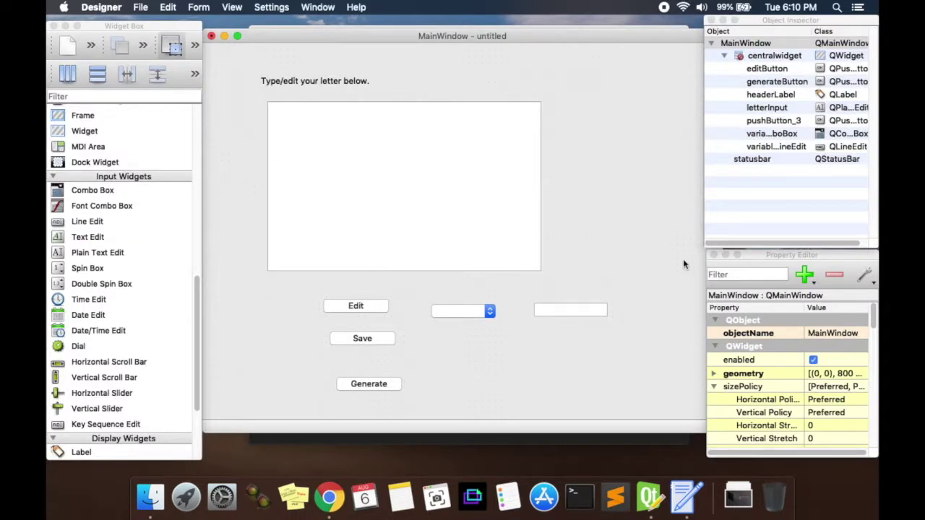
mouse_move(630, 40)
mouse_down()
mouse_move(636, 87)
mouse_move(631, 39)
mouse_move(626, 50)
mouse_up()
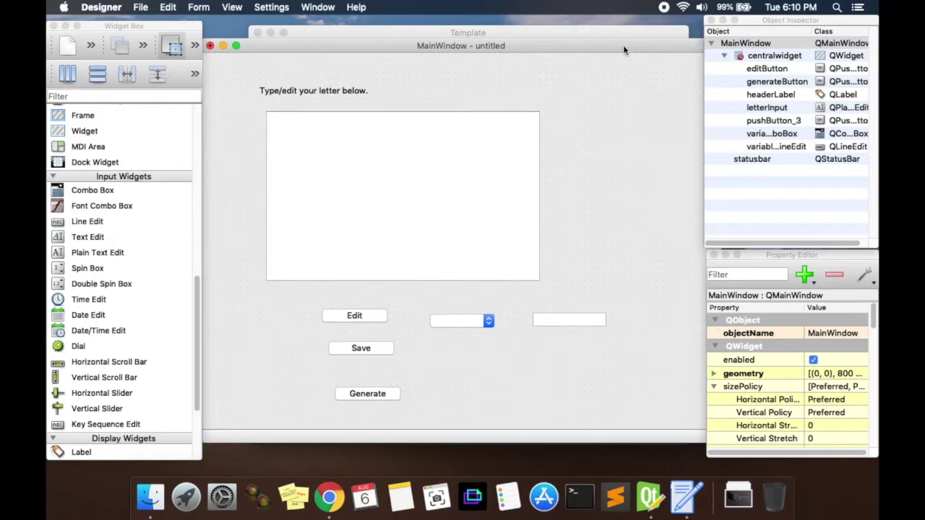
Set the header label's font family to Avenir Next.
click(337, 95)
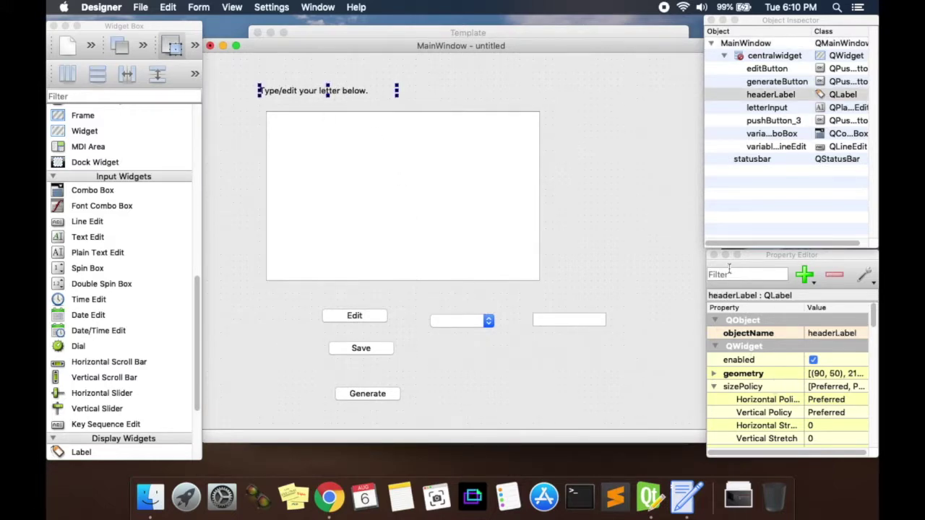
click(768, 257)
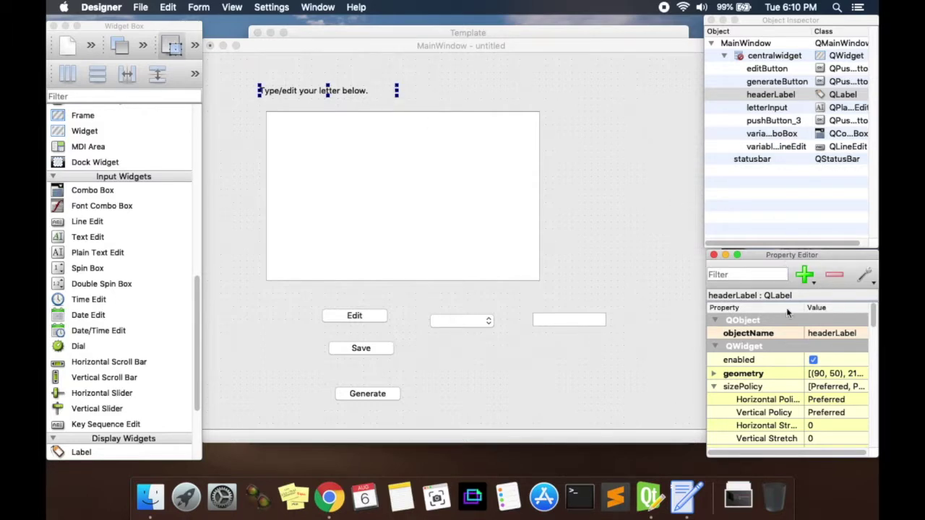
scroll(775, 365, down, 5)
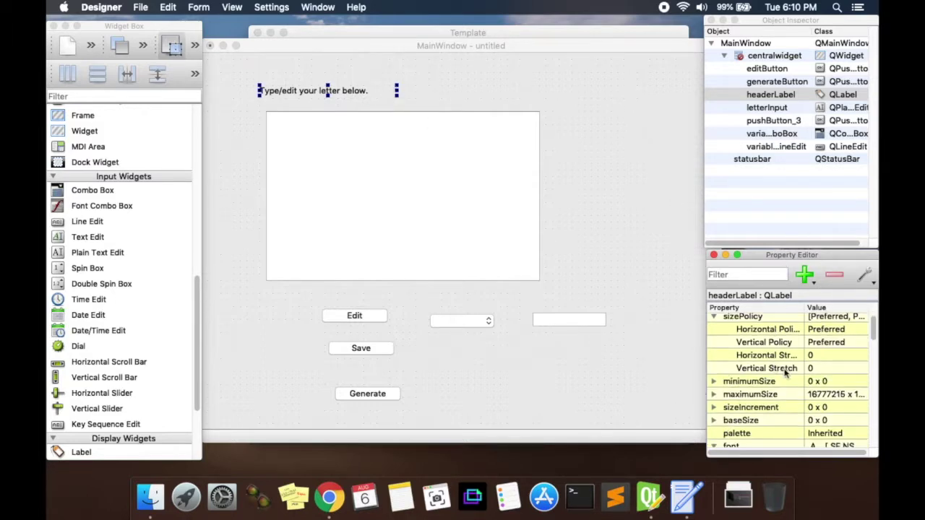
scroll(774, 417, down, 2)
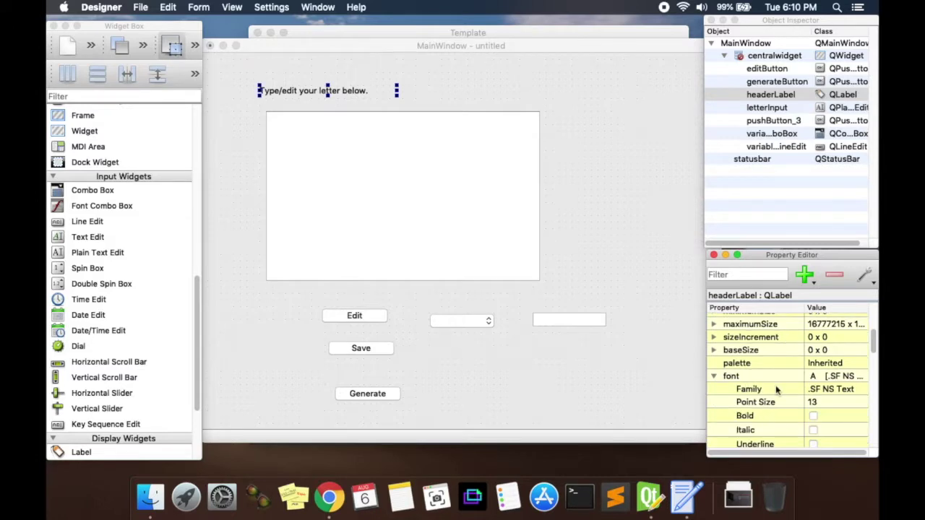
click(828, 390)
click(845, 390)
scroll(827, 372, up, 8)
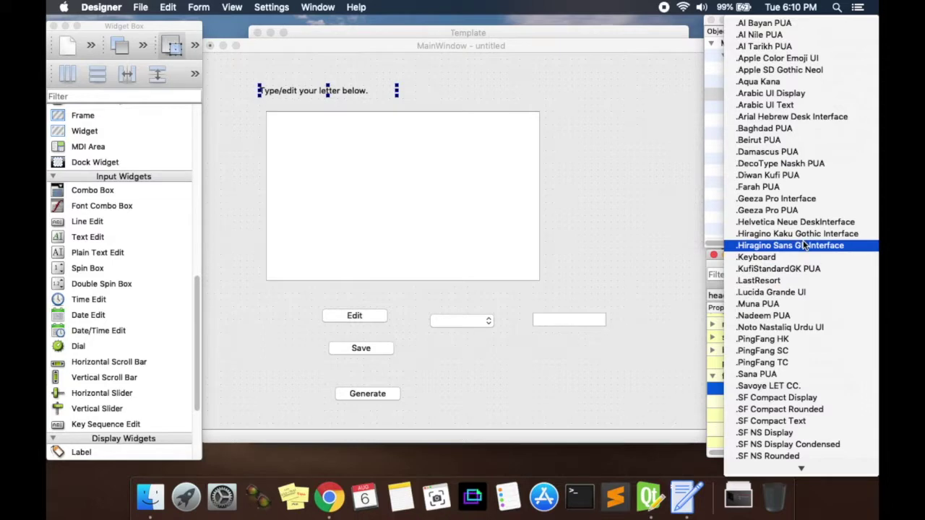
scroll(802, 240, down, 10)
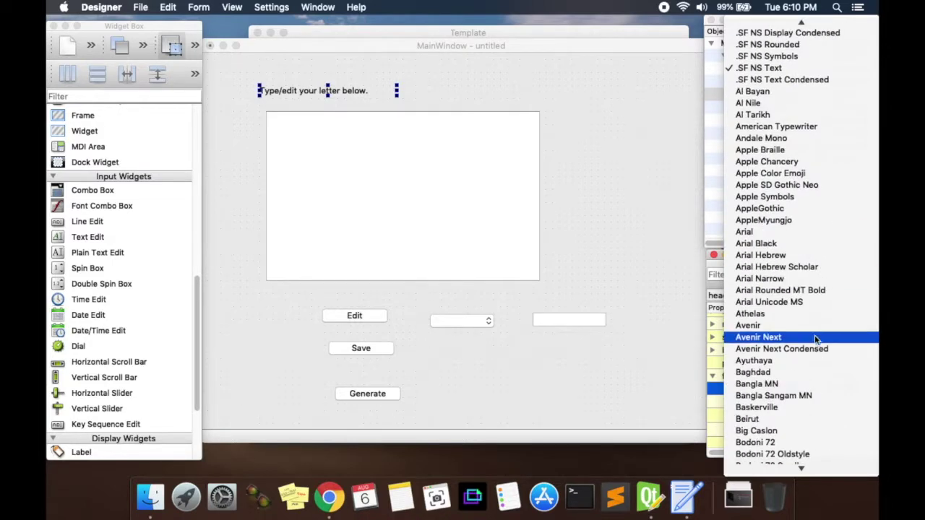
click(820, 338)
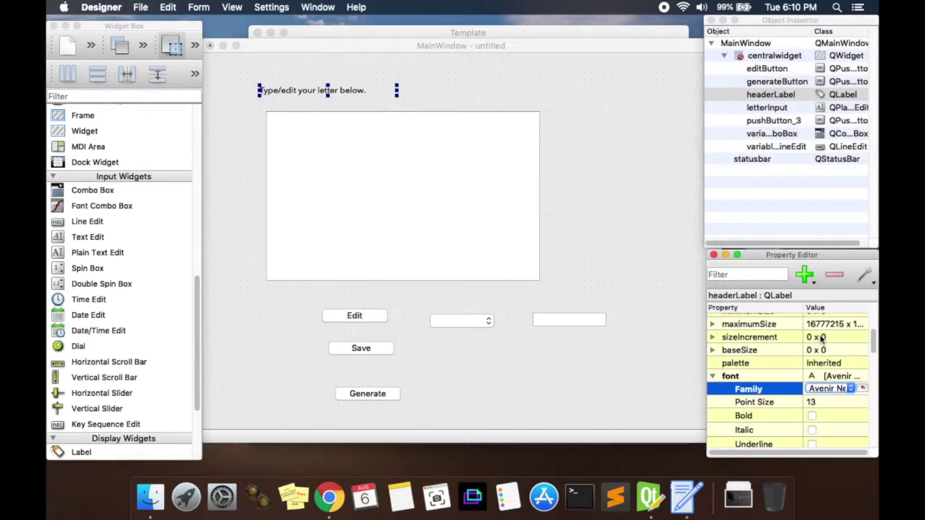
Try a 25-point font on the header label, and replace it with a smaller size that fits the whole caption.
click(817, 401)
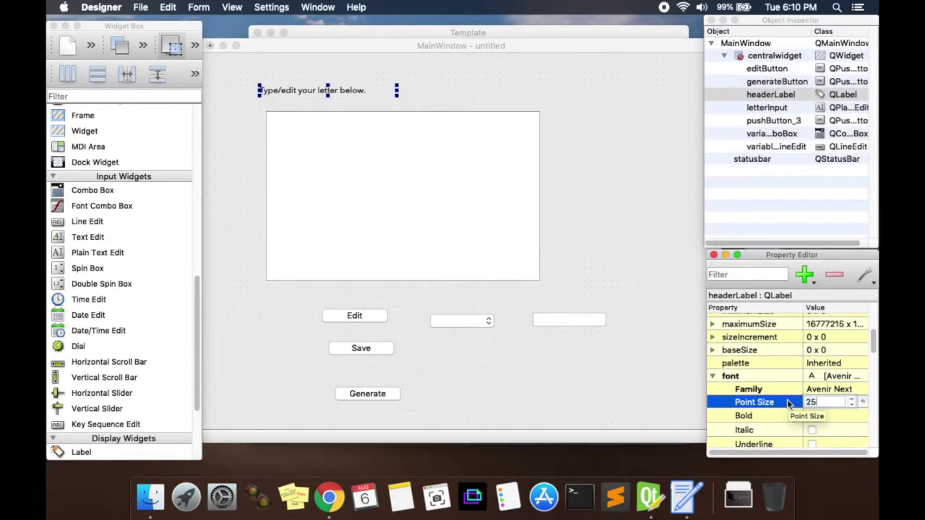
key(Return)
click(812, 402)
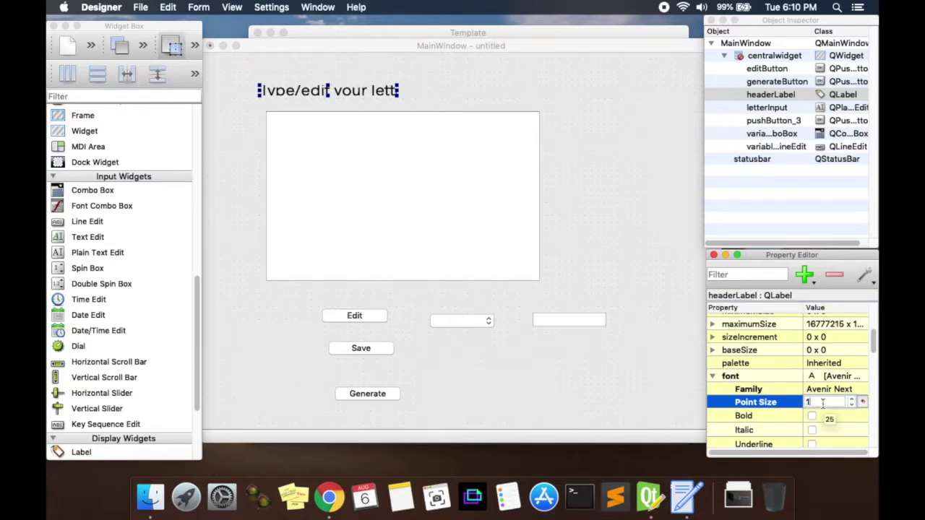
key(Return)
click(528, 86)
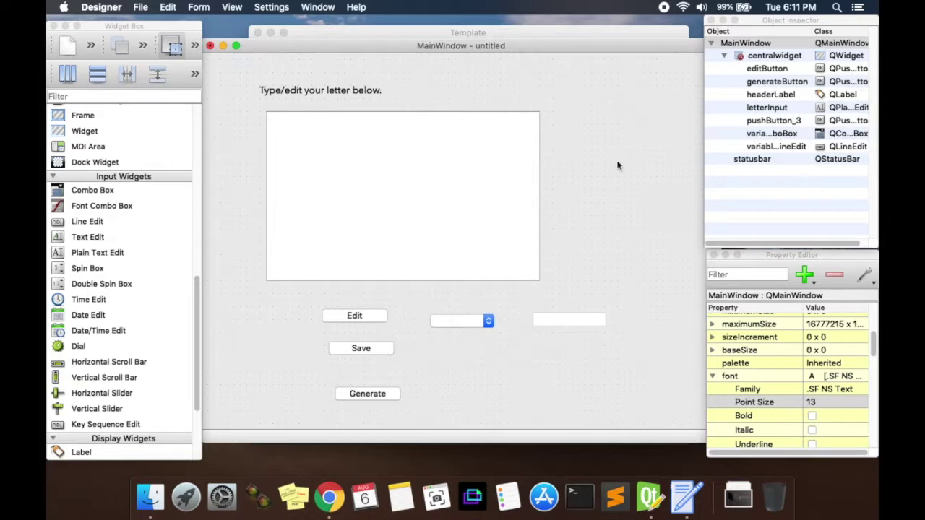
Preview the form, enter sample text such as "wfawefaefaefaf" in the letter text box, and test the Save button.
key(super+r)
click(461, 66)
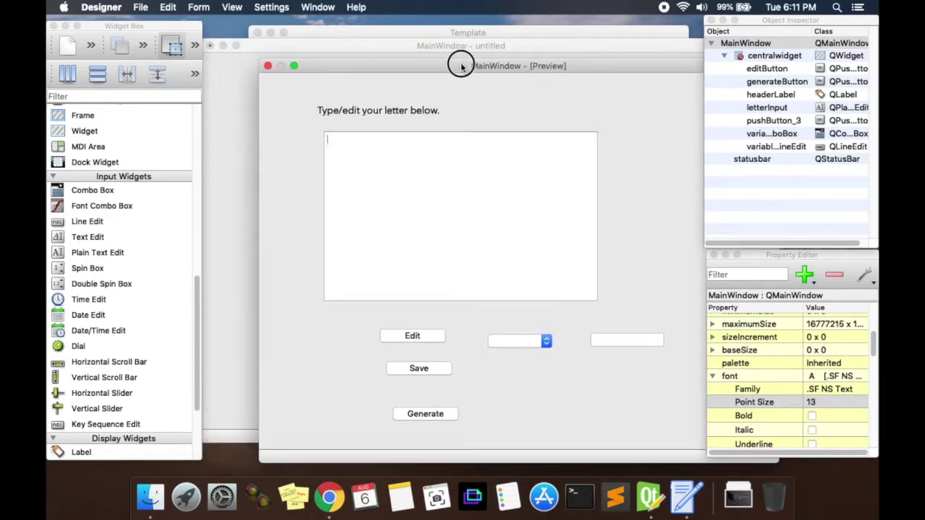
text(wfawefaefaefaf)
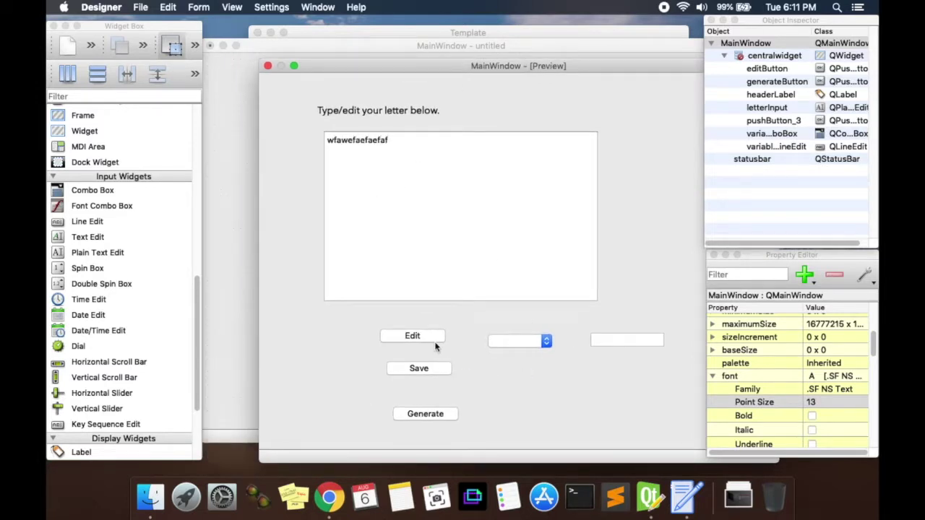
click(432, 367)
Test the preview's combo box, enter "afwefawf" in its line edit, and clear the line edit again.
click(548, 345)
click(614, 349)
text(afwefawf)
drag(633, 342, 552, 344)
key(BackSpace)
Align the preview window horizontally with the form and clear the sample text from its letter text box.
drag(476, 70, 417, 70)
drag(413, 142, 250, 138)
key(BackSpace)
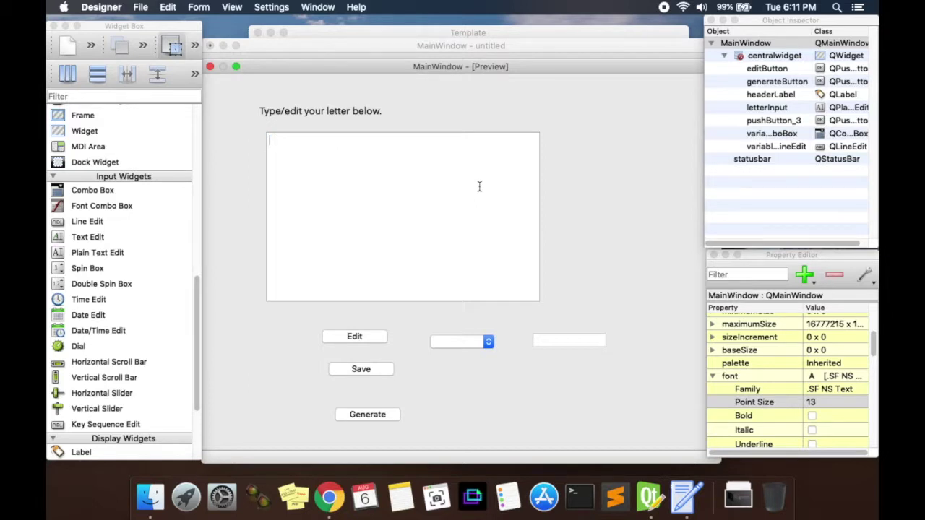
Reposition the preview window just below the form's title bar and switch to the running Template app for comparison.
drag(439, 73, 455, 80)
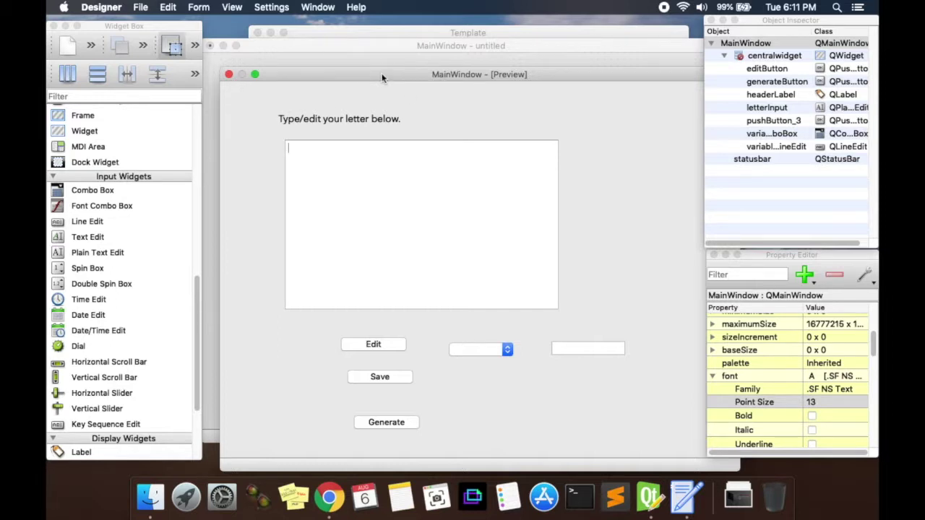
drag(382, 77, 364, 63)
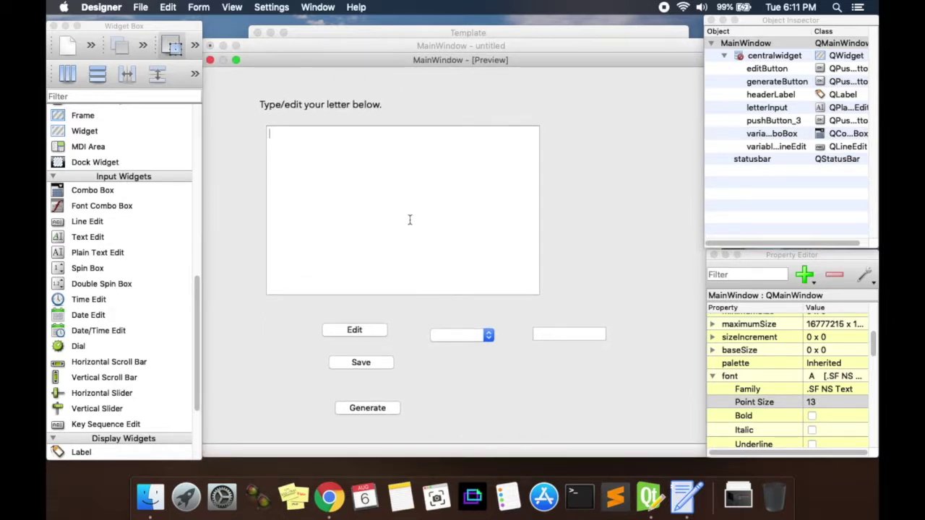
click(685, 497)
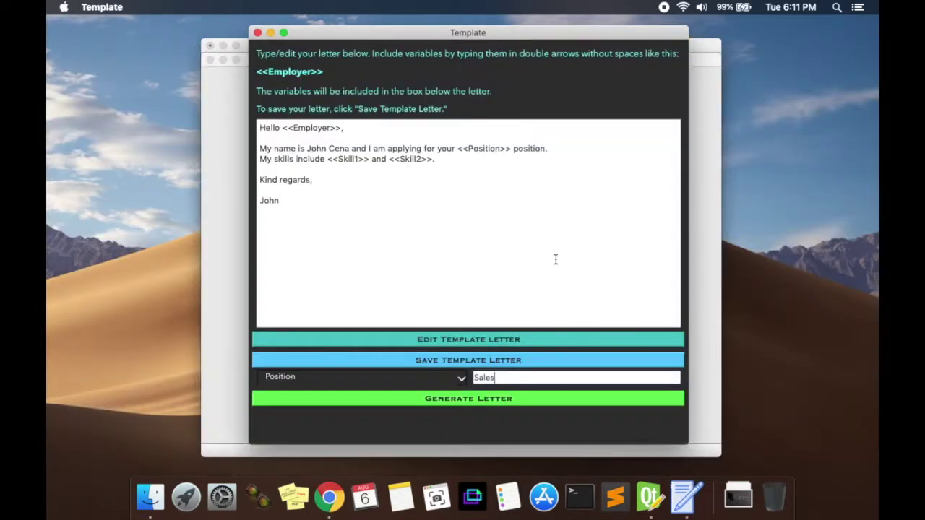
Switch from the Template app back to Designer and close the form preview.
click(239, 168)
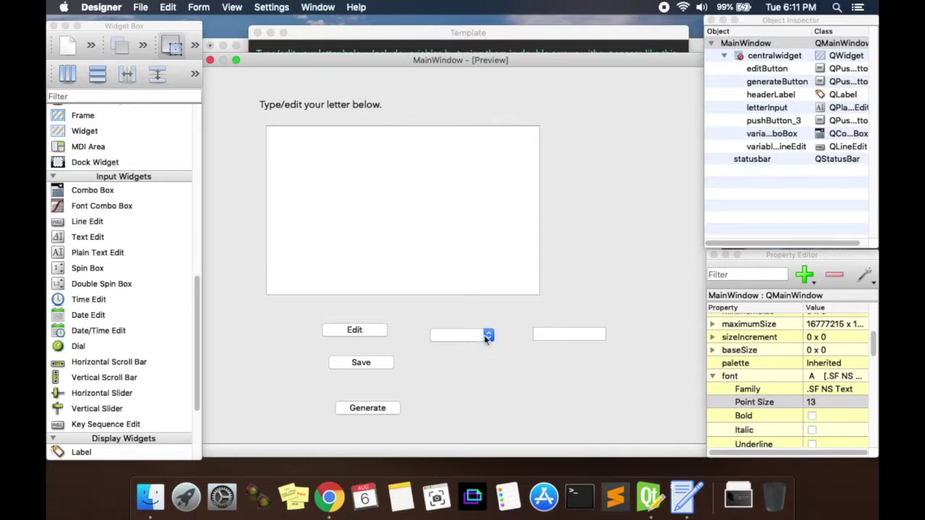
click(552, 332)
key(super+w)
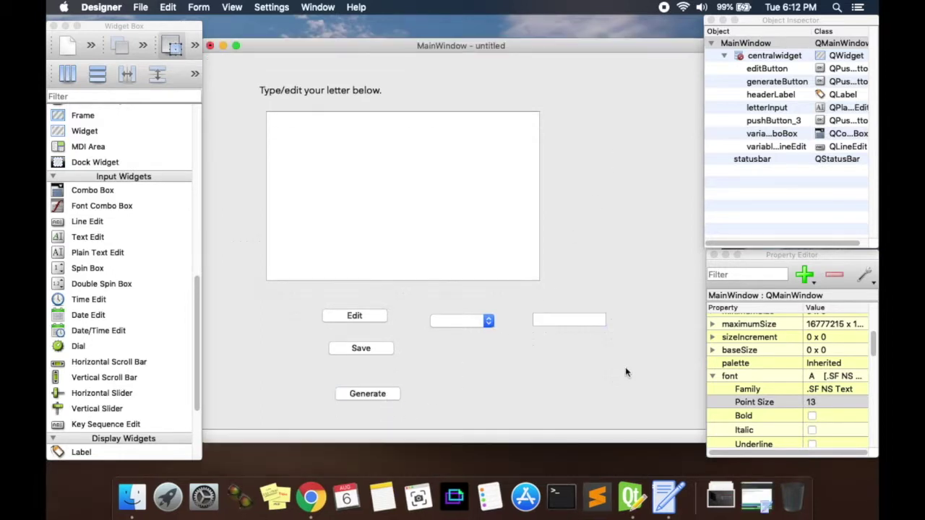
Lay out the main window's widgets vertically.
right_click(628, 367)
right_click(563, 373)
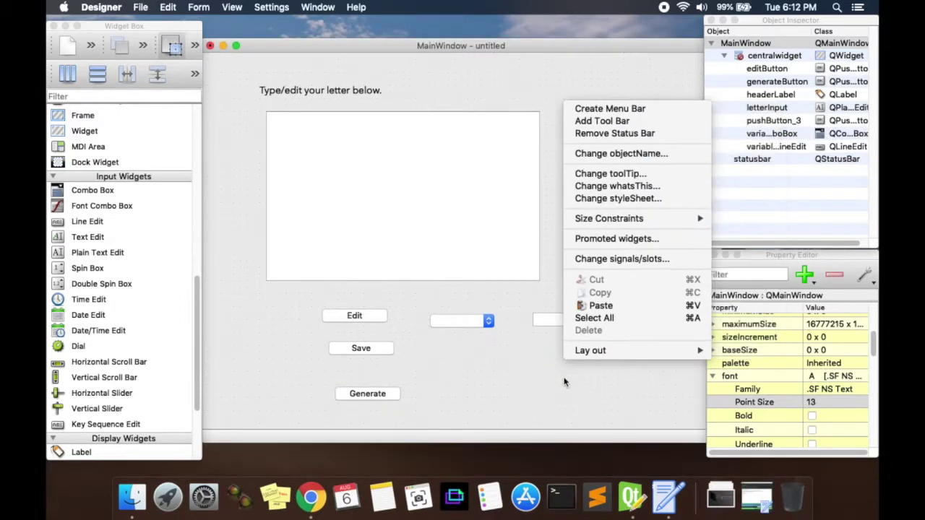
click(509, 354)
click(590, 152)
right_click(581, 129)
right_click(577, 114)
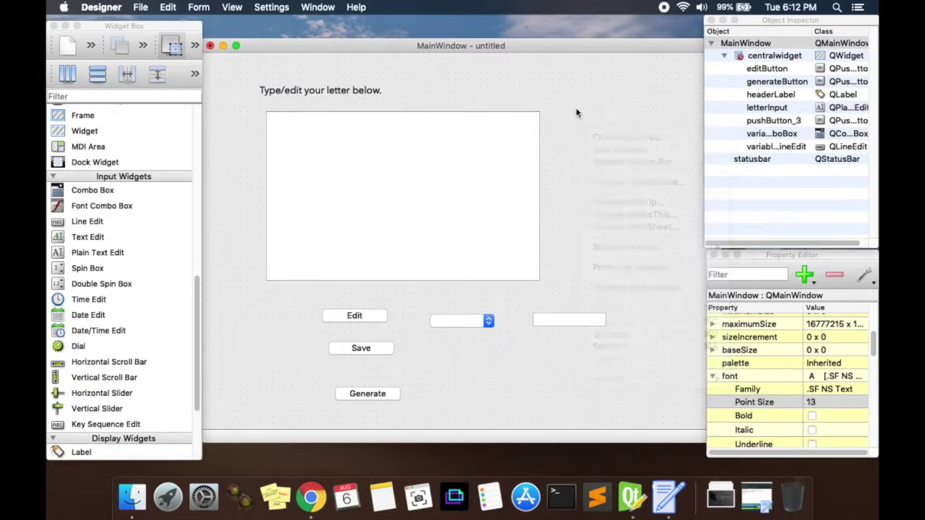
mouse_move(652, 364)
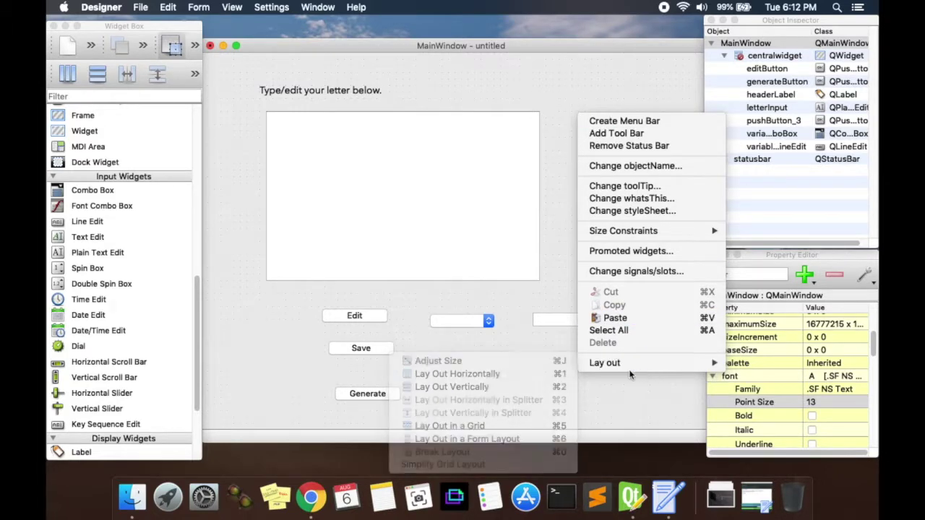
click(513, 388)
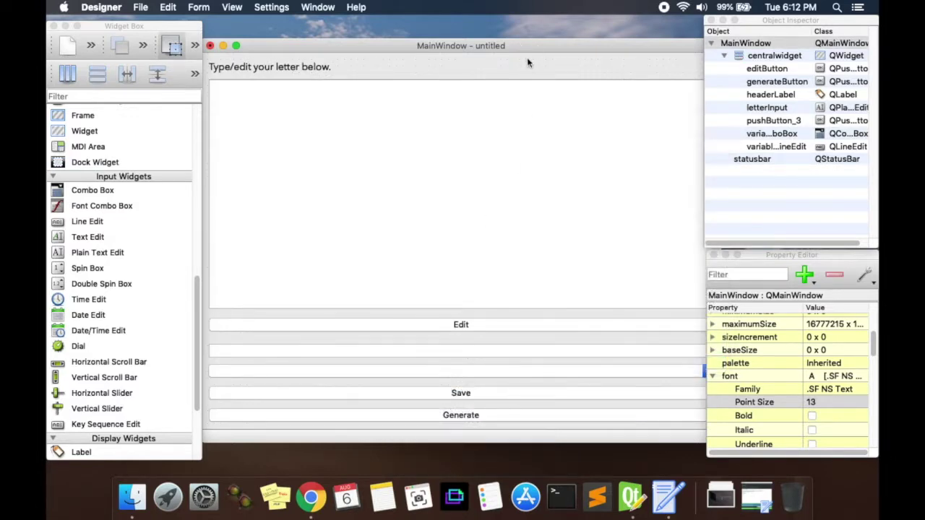
Narrow the Object Inspector and Property Editor to uncover the full width of the form.
drag(705, 62, 724, 60)
drag(706, 275, 723, 275)
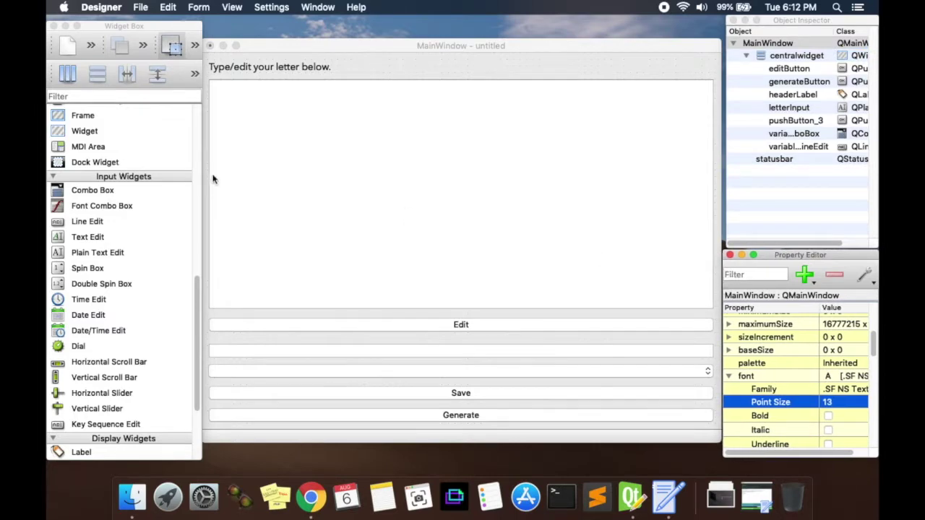
click(200, 171)
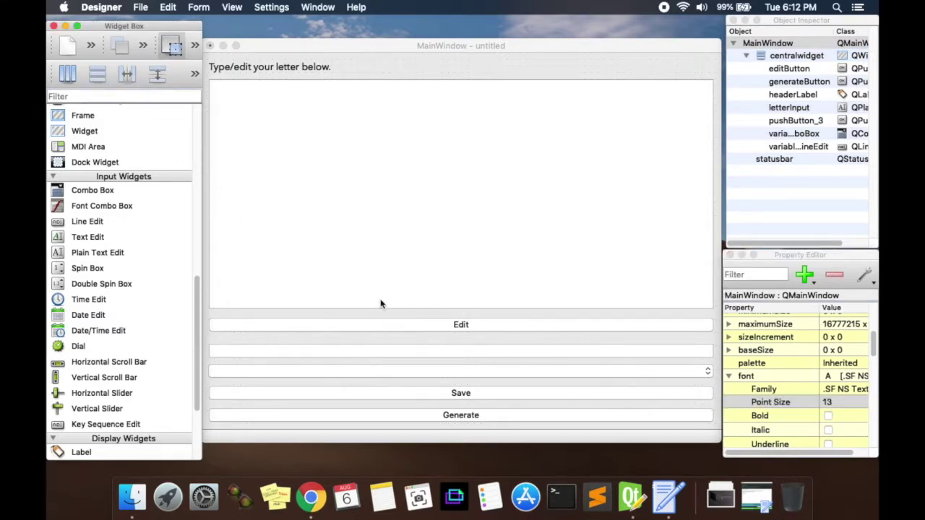
Preview the form and enter "awefaef" in the letter text box and "saefawf" in the line edit.
click(581, 353)
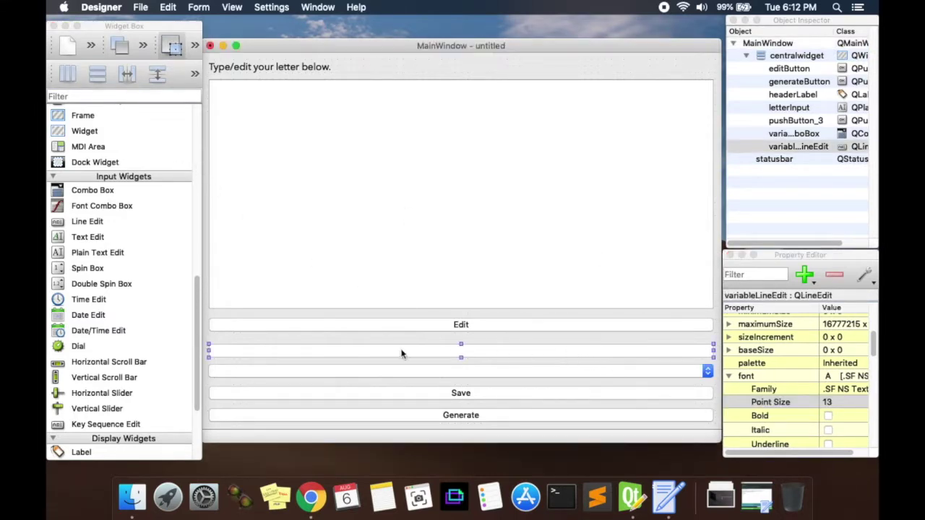
key(super+r)
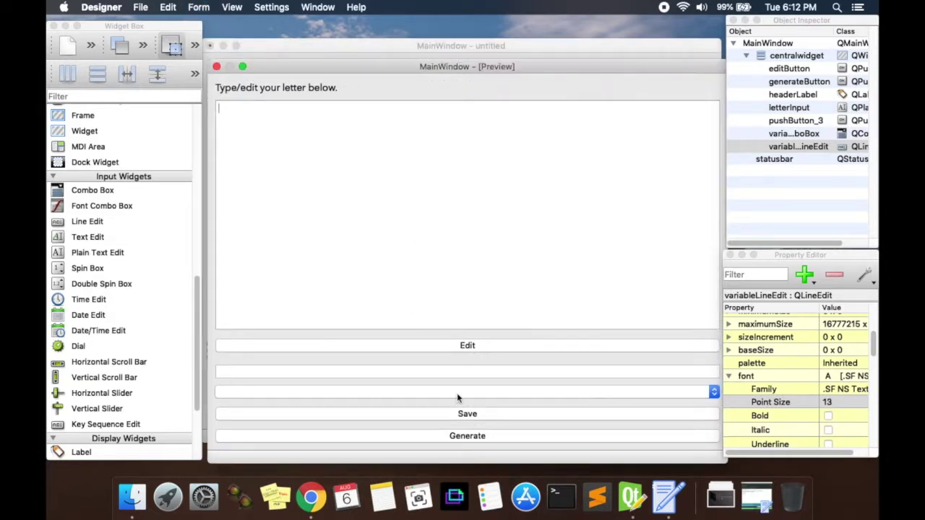
text(aef)
click(299, 372)
text(saefawf)
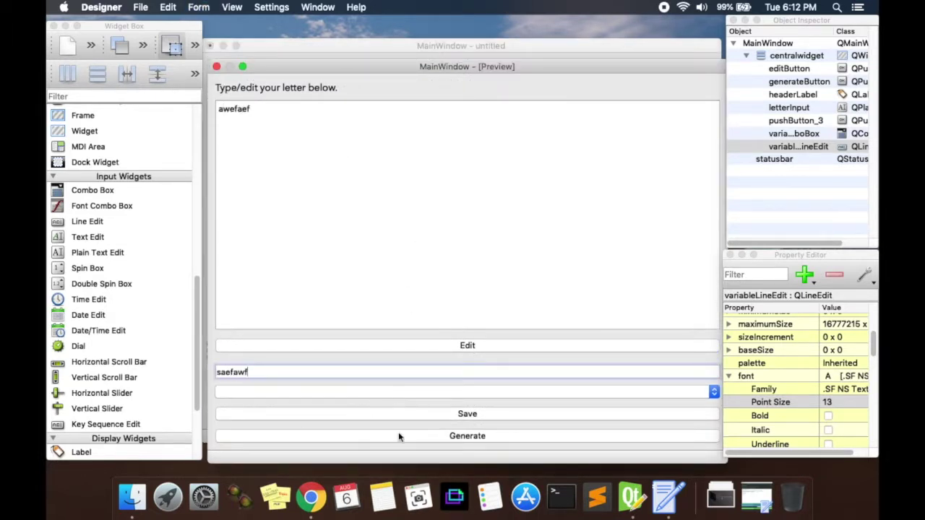
Clear the sample text from the preview and shrink its window to test how the layout resizes, closing it when finished.
click(253, 371)
key(super+a)
key(BackSpace)
key(shift+Tab)
click(170, 91)
key(BackSpace)
drag(726, 464, 694, 438)
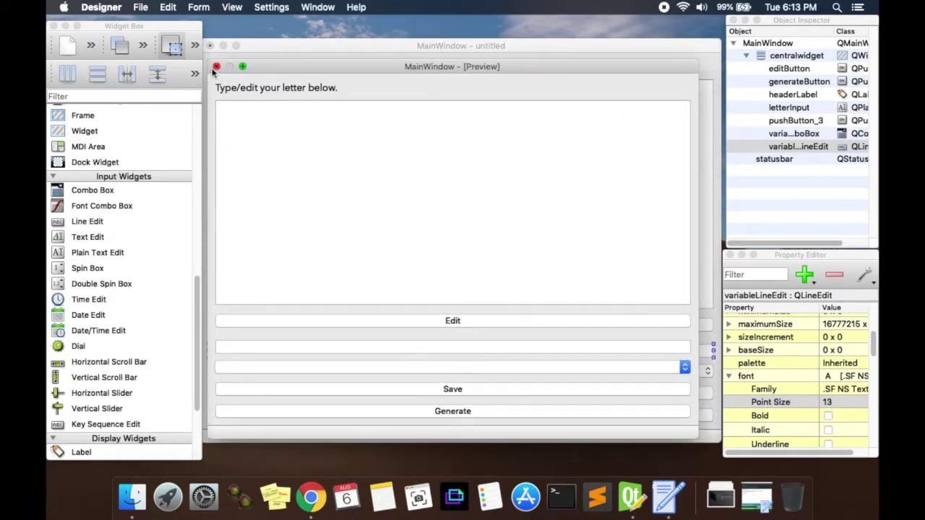
click(216, 67)
click(391, 64)
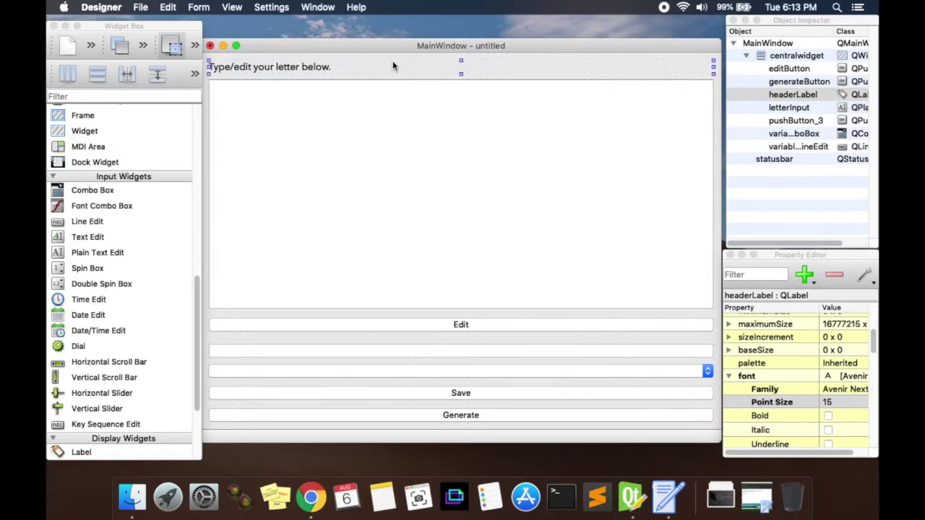
click(473, 58)
right_click(471, 57)
click(476, 58)
right_click(473, 59)
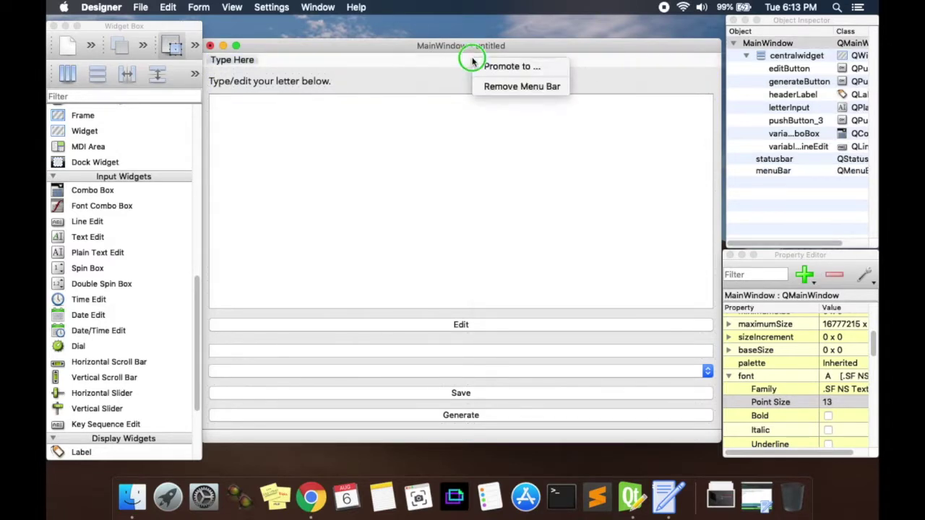
click(628, 81)
right_click(648, 80)
click(593, 64)
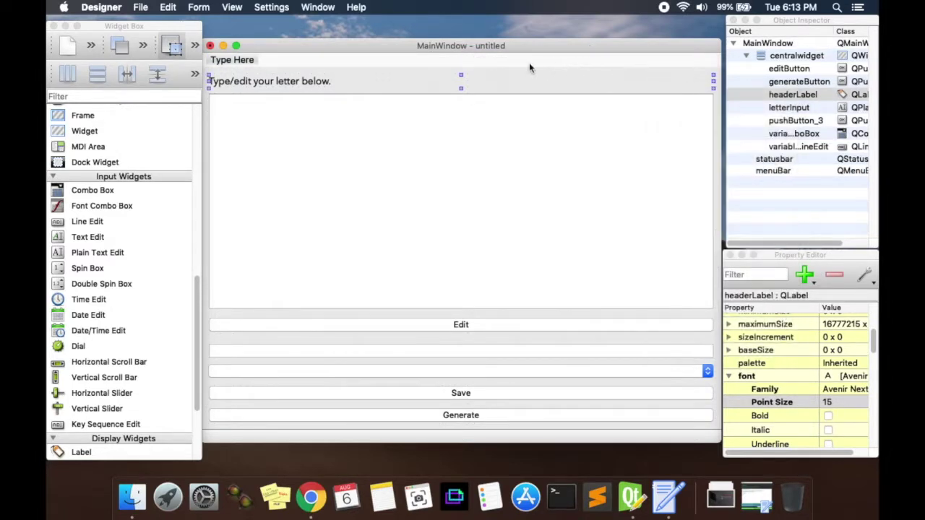
Break the main window's layout and test the unlaid-out form by shrinking its preview window.
right_click(367, 60)
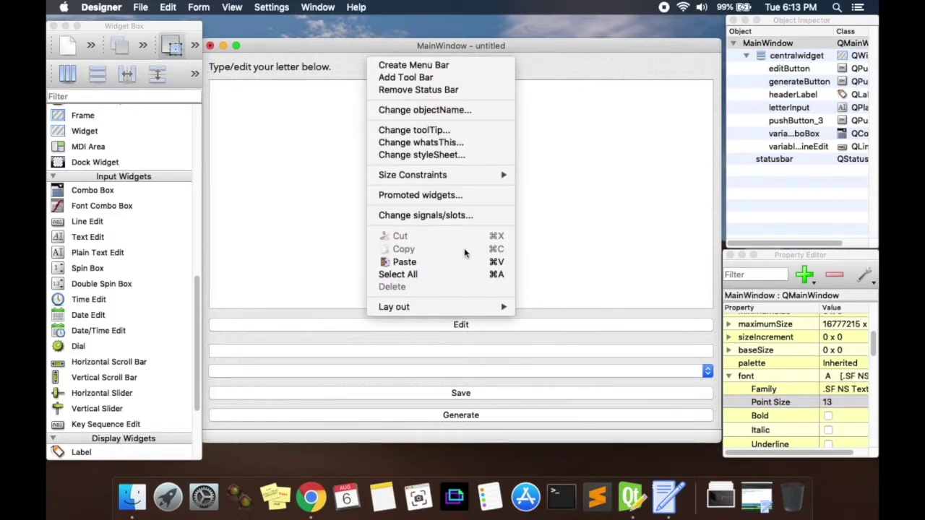
mouse_move(494, 309)
click(571, 400)
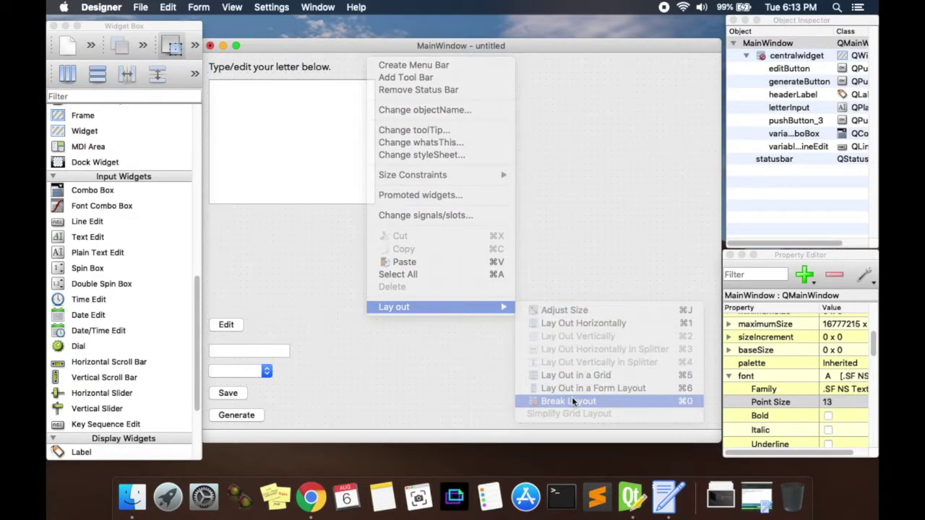
key(super+r)
drag(725, 463, 521, 424)
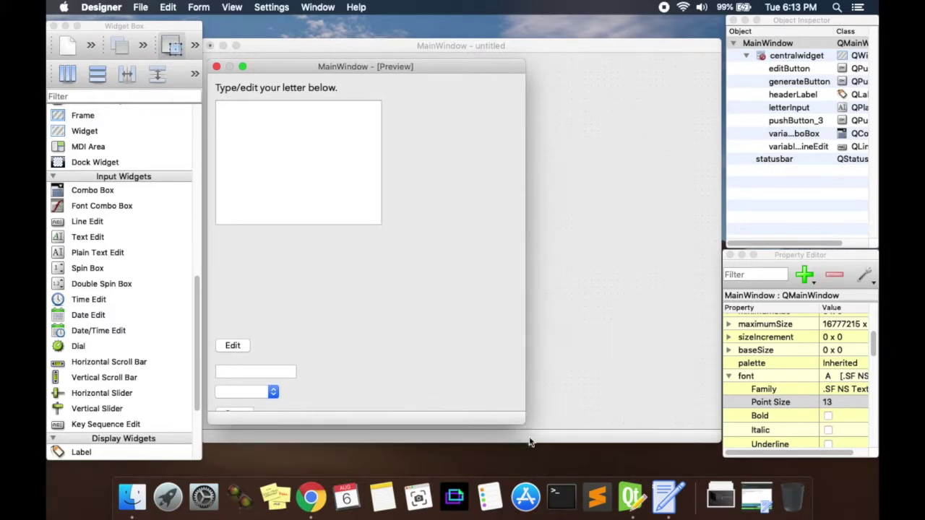
click(216, 67)
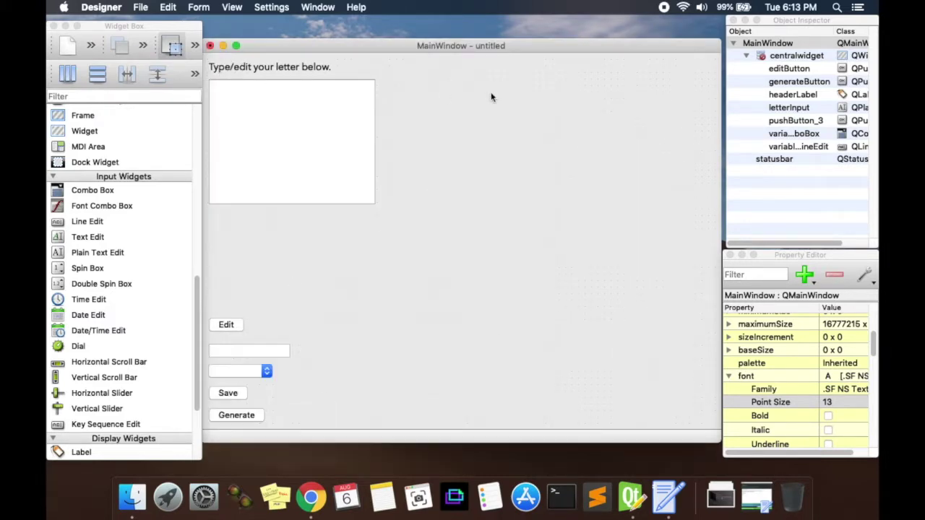
Reapply the vertical layout to the main window and test resizing by shrinking the preview window.
right_click(584, 141)
mouse_move(633, 387)
click(533, 390)
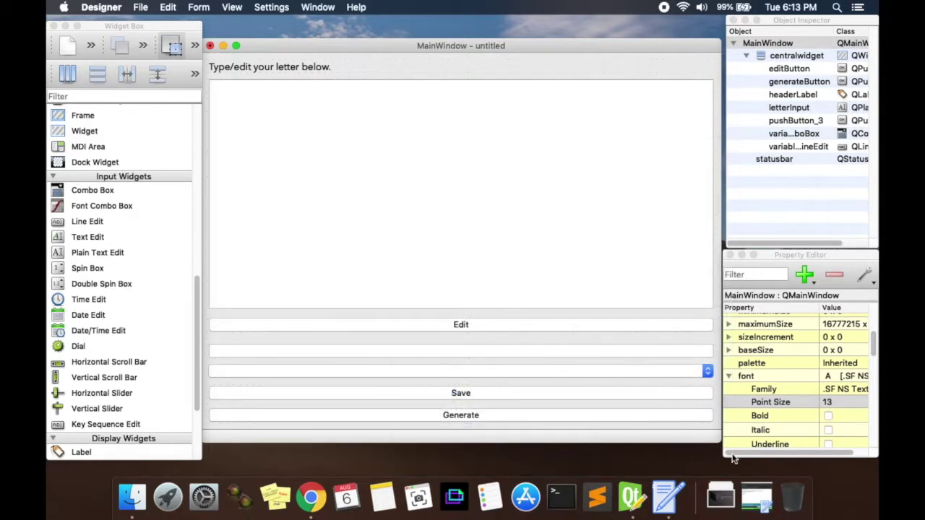
key(super+r)
drag(727, 466, 539, 419)
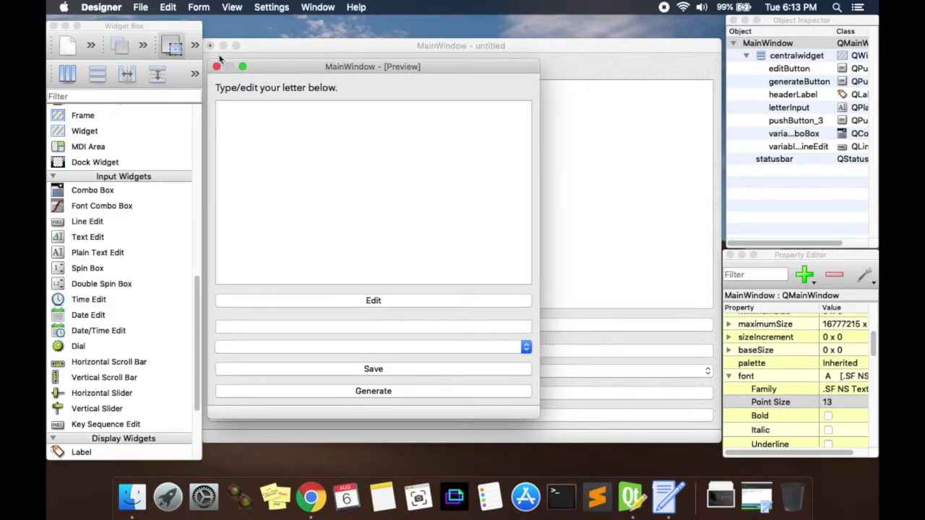
click(216, 66)
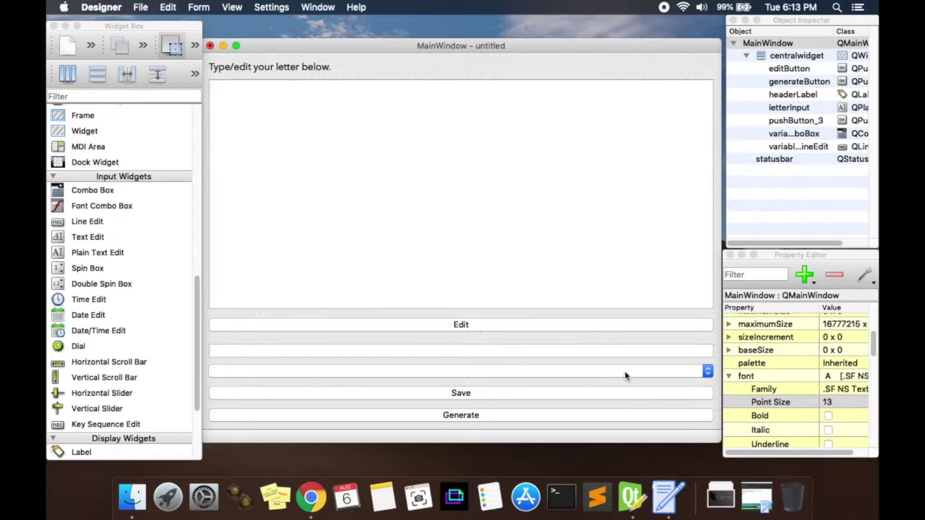
Switch to the Template app, try variables such as Skill1 in its combo box, and return to Designer.
click(668, 497)
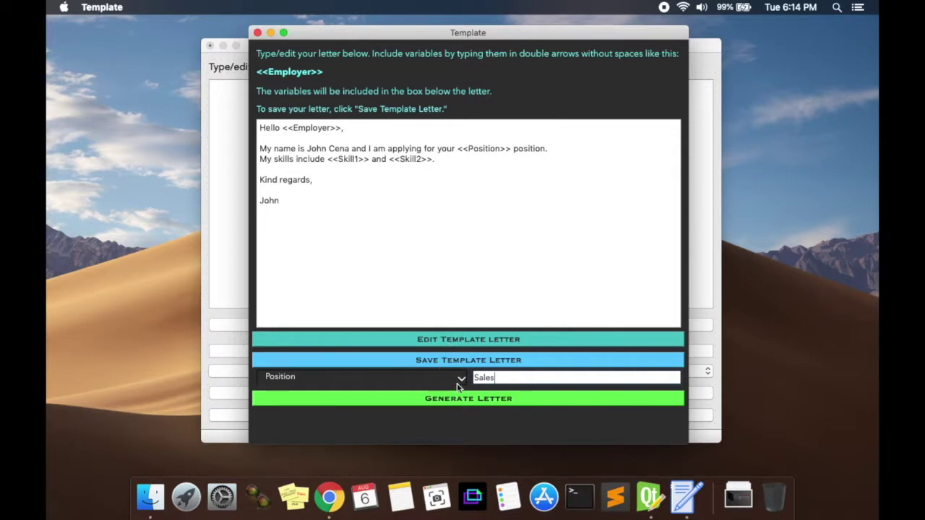
click(456, 387)
click(500, 380)
click(464, 381)
click(434, 388)
click(462, 383)
click(448, 391)
click(218, 199)
click(283, 295)
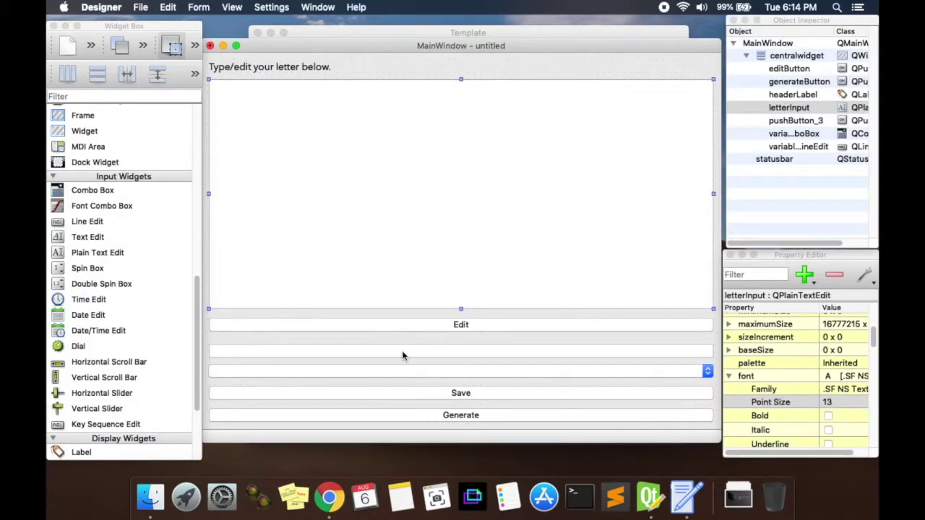
Break the main window's vertical layout to free the widgets for rearranging.
click(437, 354)
click(500, 376)
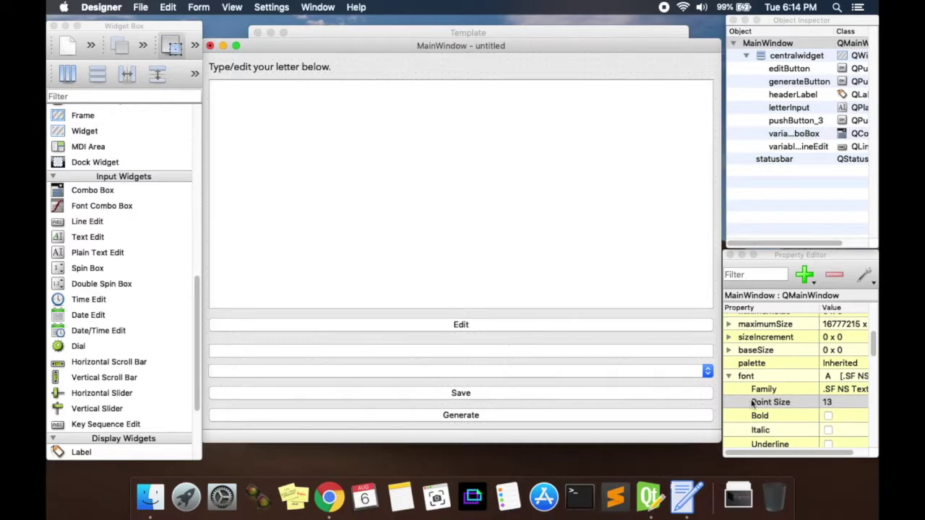
right_click(664, 60)
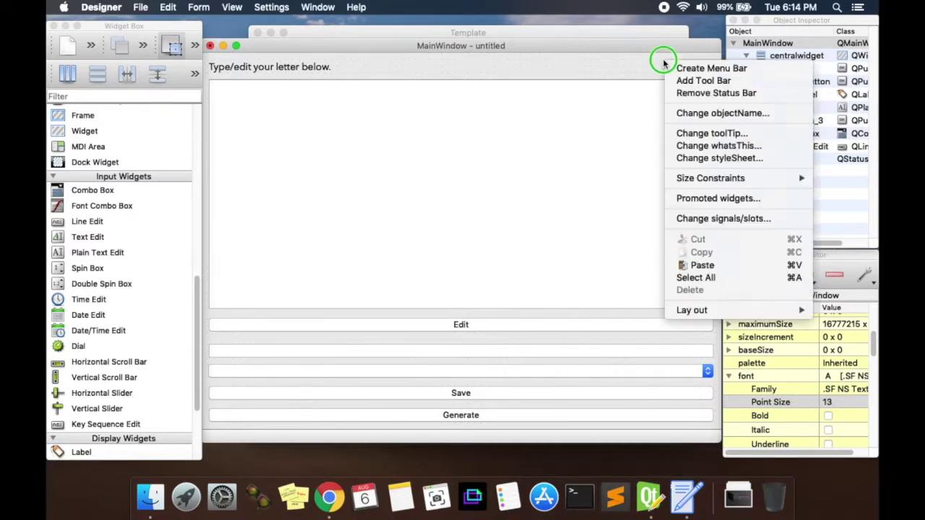
mouse_move(694, 310)
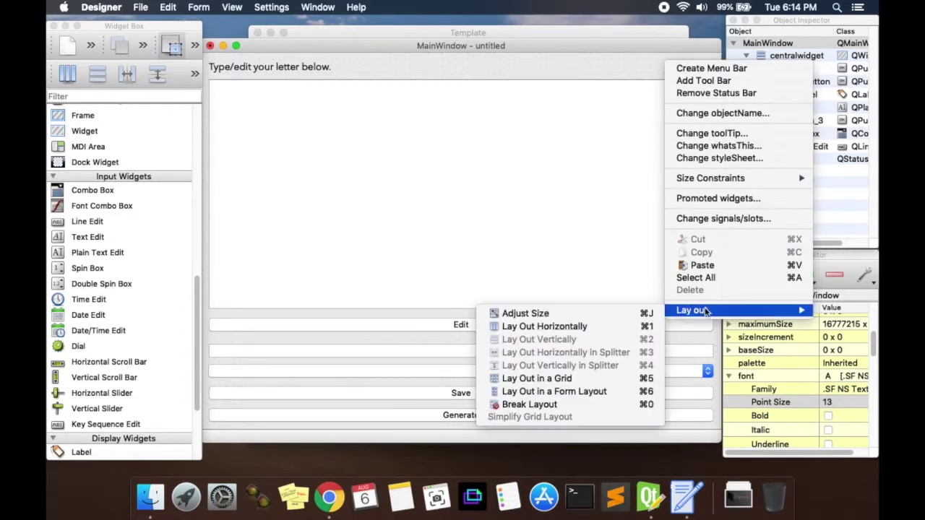
click(542, 405)
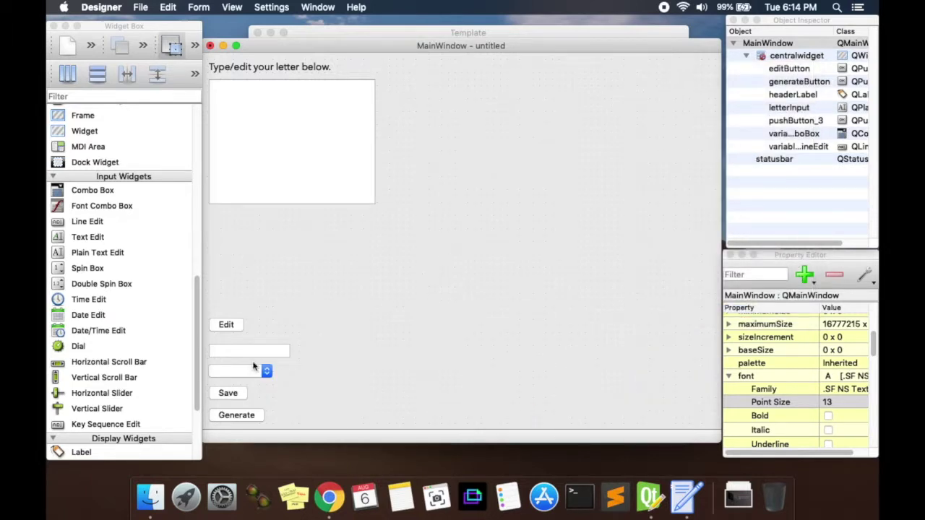
Move the line edit to the right and compare the arrangement with the Template app.
drag(268, 349, 341, 345)
click(686, 497)
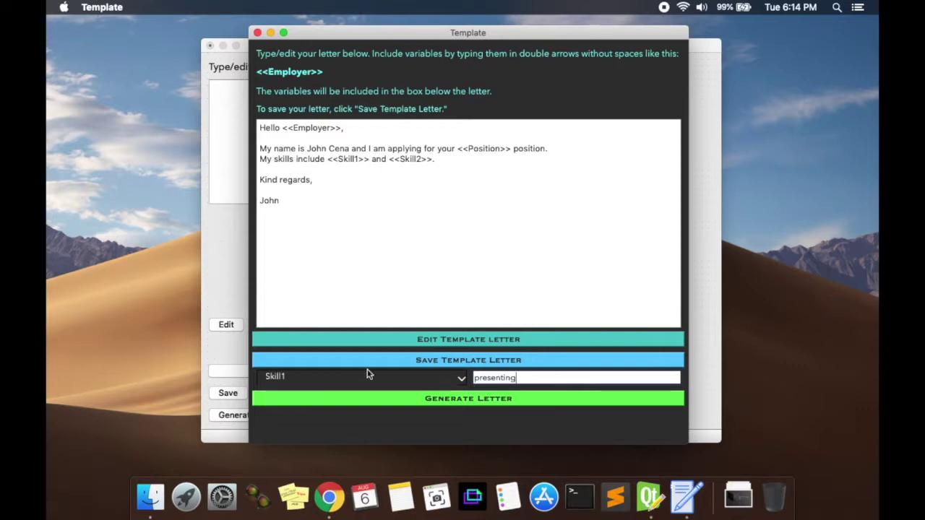
click(213, 248)
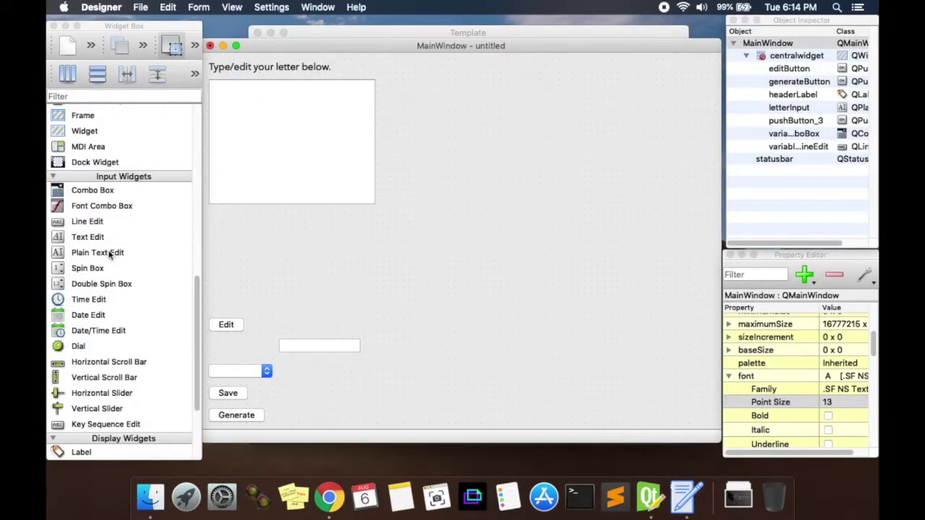
Add a Horizontal Layout with the combo box and line edit side by side, and move it closer to the Edit button.
scroll(115, 253, up, 10)
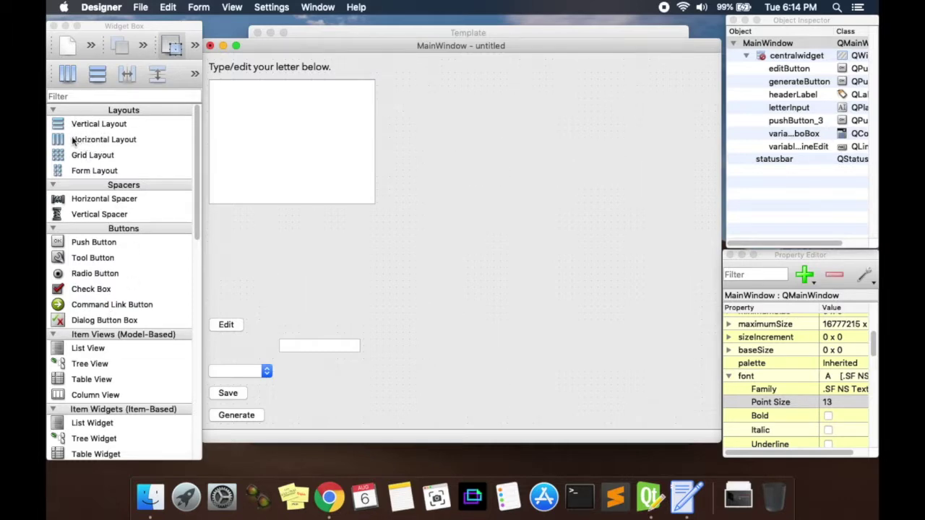
drag(72, 138, 524, 308)
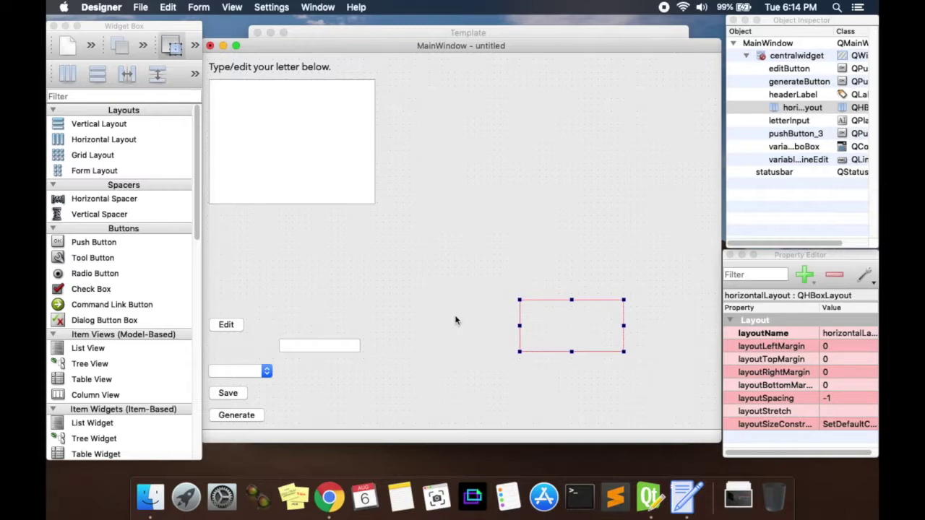
click(292, 361)
drag(261, 371, 571, 331)
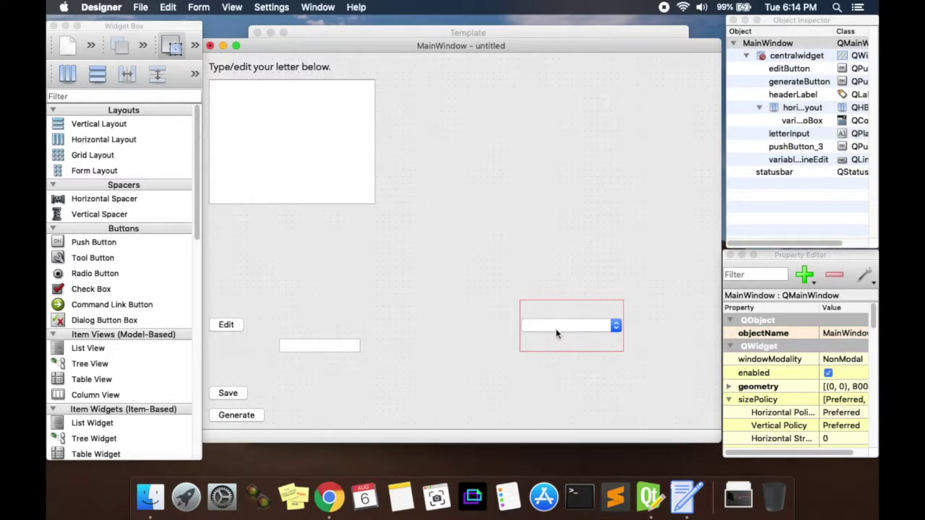
mouse_move(304, 345)
mouse_down()
mouse_move(347, 367)
mouse_move(611, 387)
mouse_move(662, 354)
mouse_move(653, 326)
mouse_move(514, 316)
mouse_move(620, 324)
mouse_up()
click(519, 350)
drag(520, 351, 465, 356)
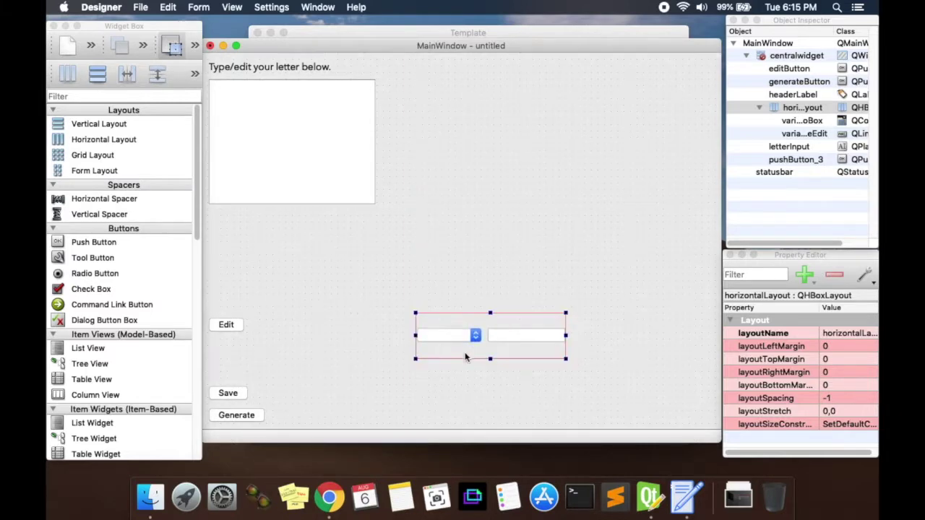
Lay out the main window's widgets vertically, with the combo box and line edit row above the Edit button.
right_click(598, 234)
mouse_move(637, 270)
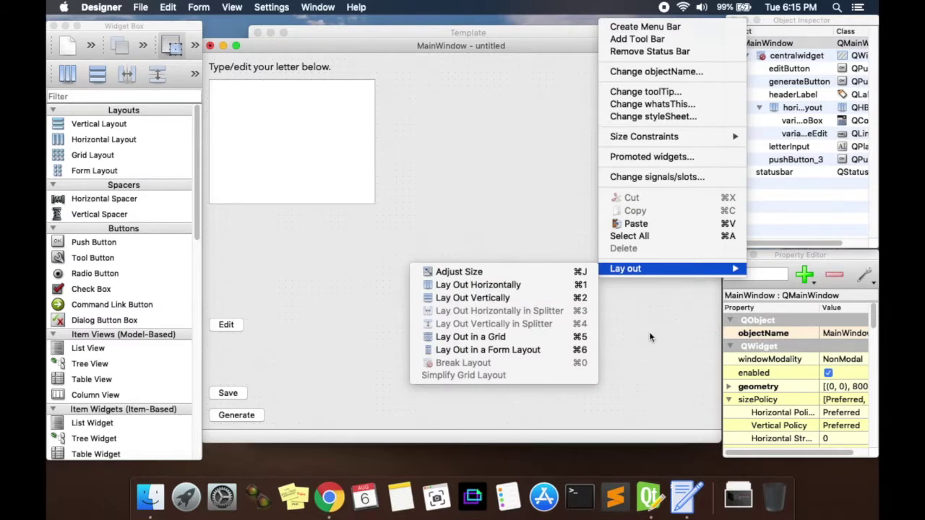
click(667, 336)
right_click(482, 154)
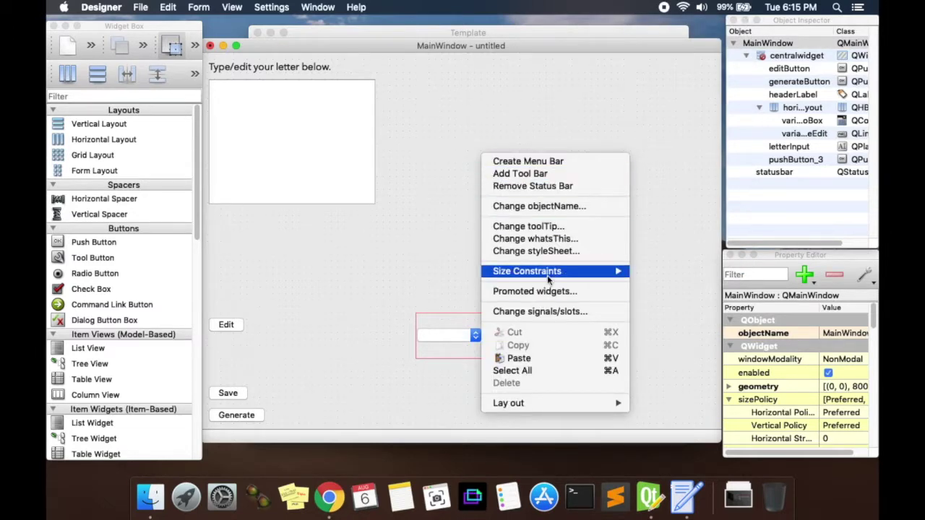
mouse_move(557, 407)
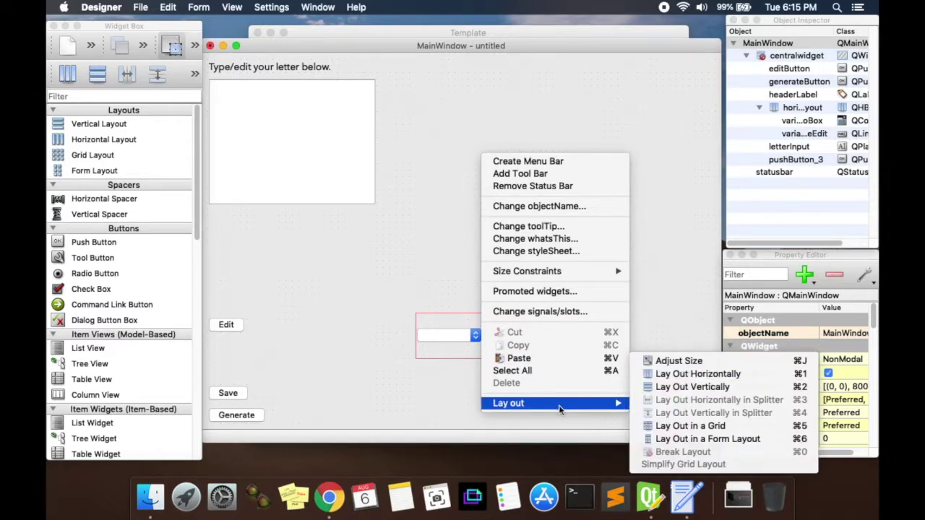
click(687, 387)
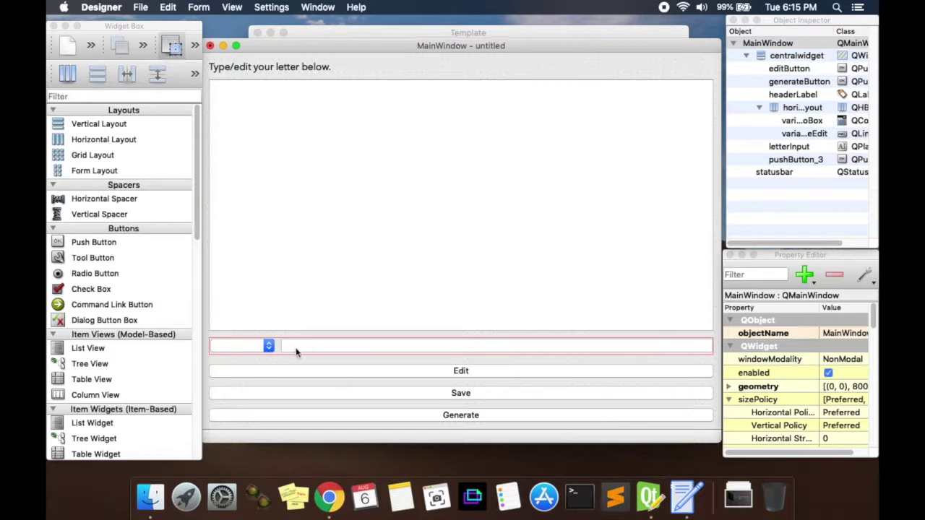
Switch to the Template app to compare the order of its widgets, and return to Designer.
click(351, 346)
click(687, 496)
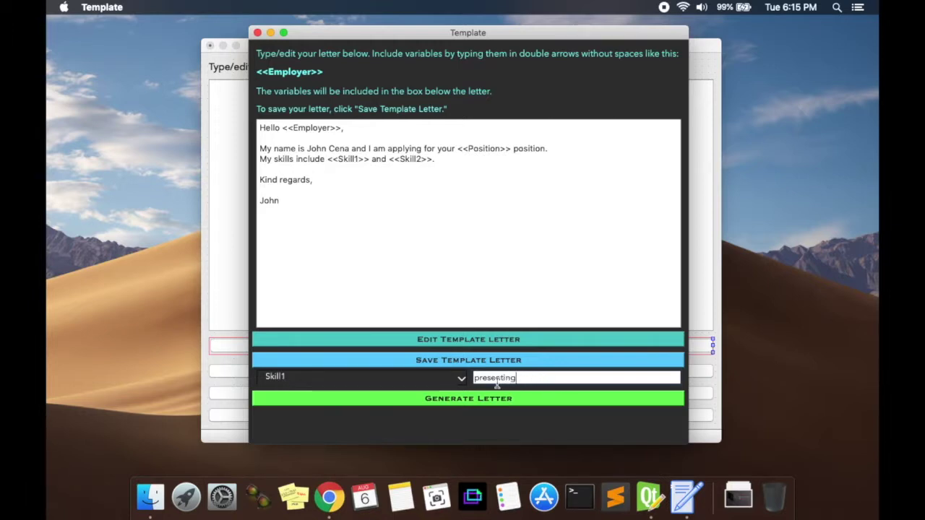
click(230, 266)
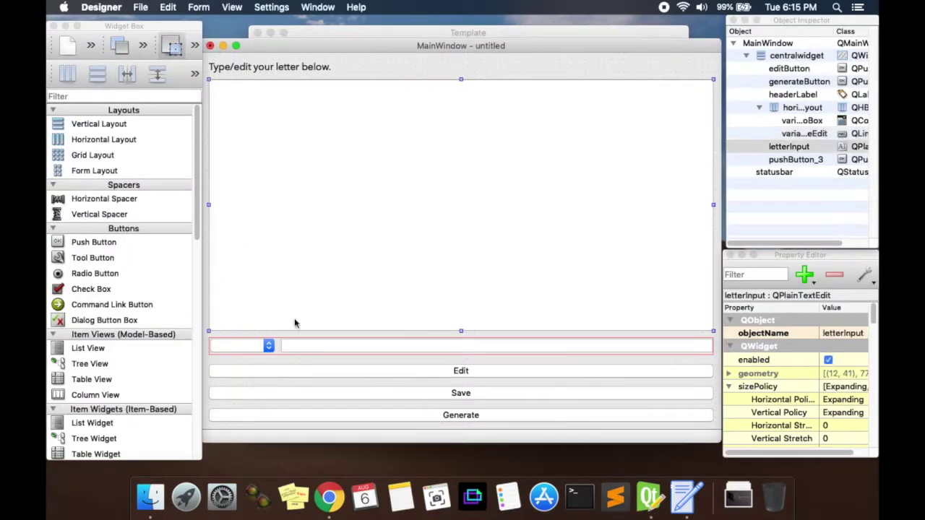
Try to move the line edit out of its row toward the Save and Generate buttons, and undo the move.
click(298, 351)
click(227, 349)
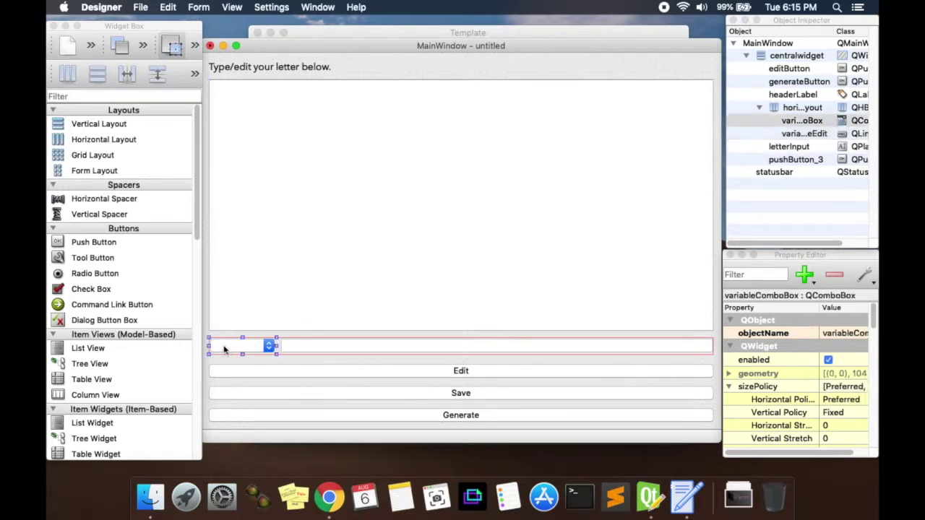
click(709, 355)
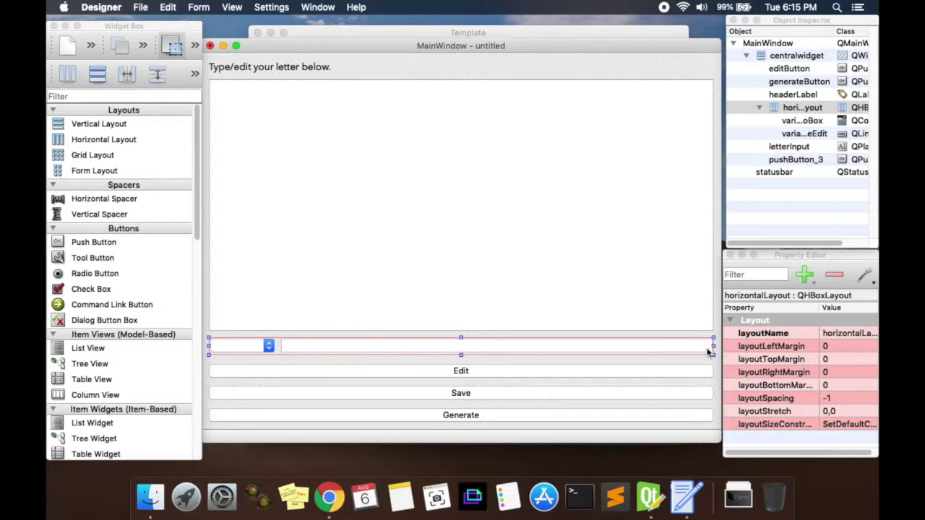
drag(305, 354, 339, 406)
key(super+z)
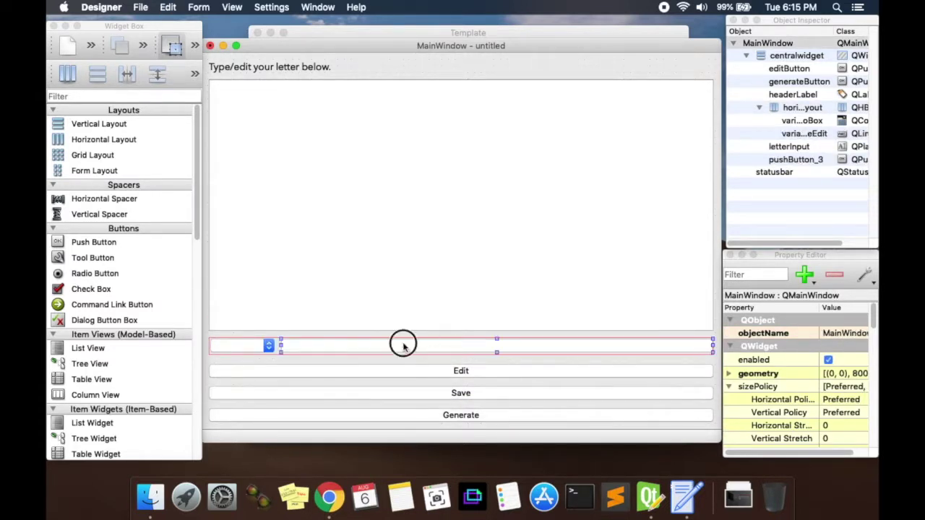
Move the whole horizontal layout holding the combo box and line edit between the Save and Generate buttons.
click(404, 347)
click(275, 352)
click(281, 356)
click(290, 356)
click(276, 352)
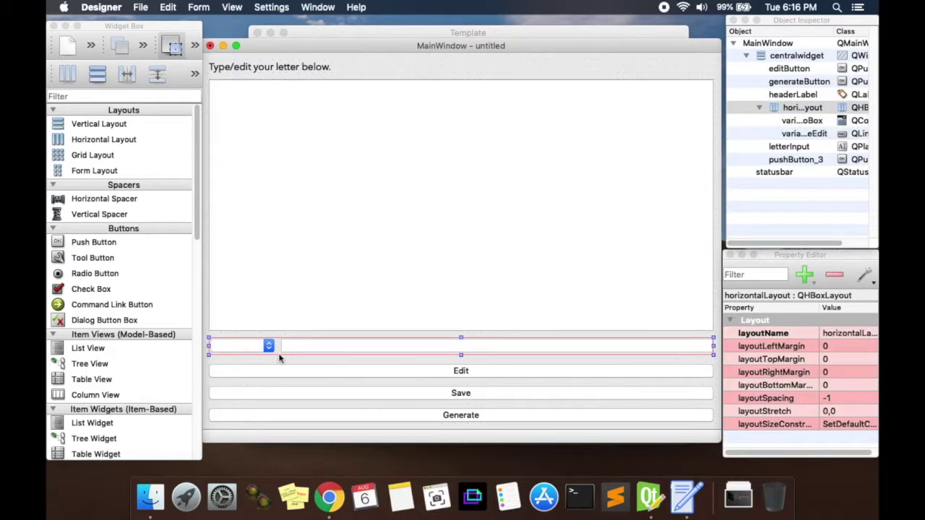
click(791, 109)
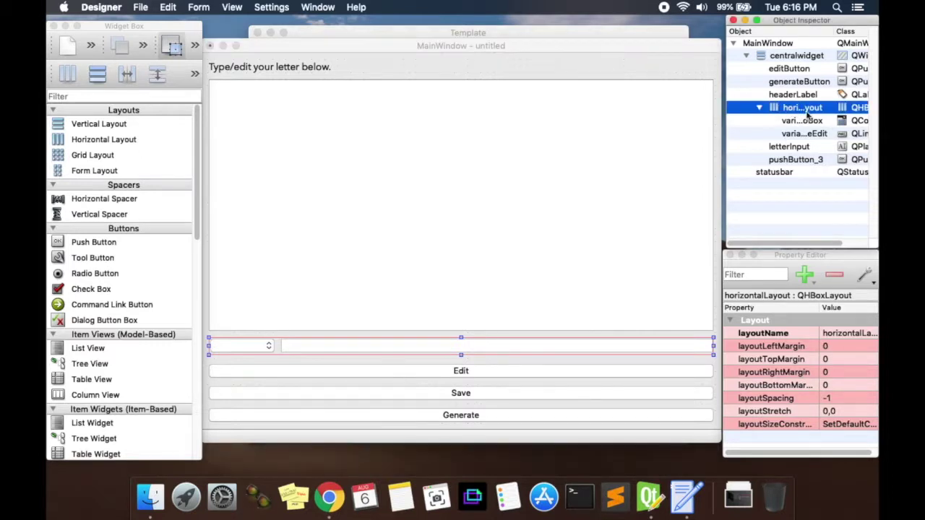
click(274, 346)
drag(274, 346, 280, 398)
Preview the form, try entering sample text in the line edit, and close the preview.
click(349, 271)
key(super+r)
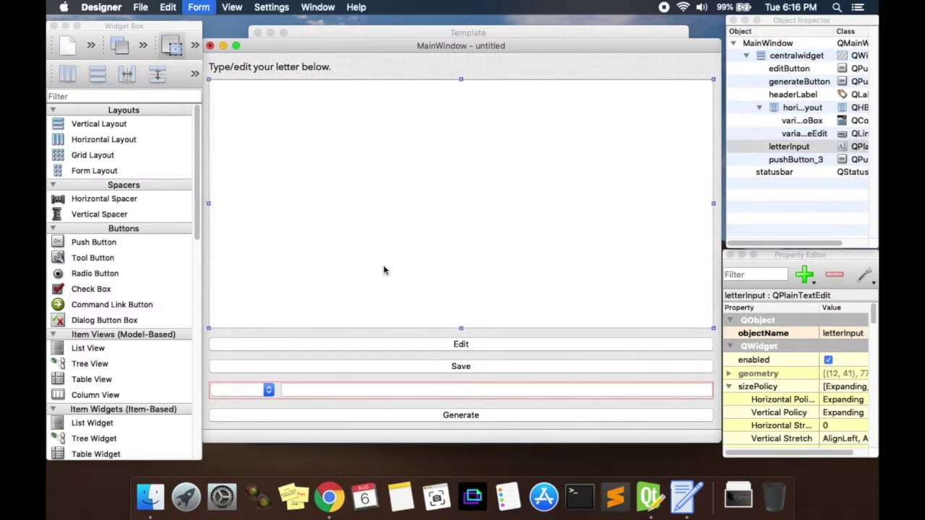
click(352, 411)
text(afaefawefawf)
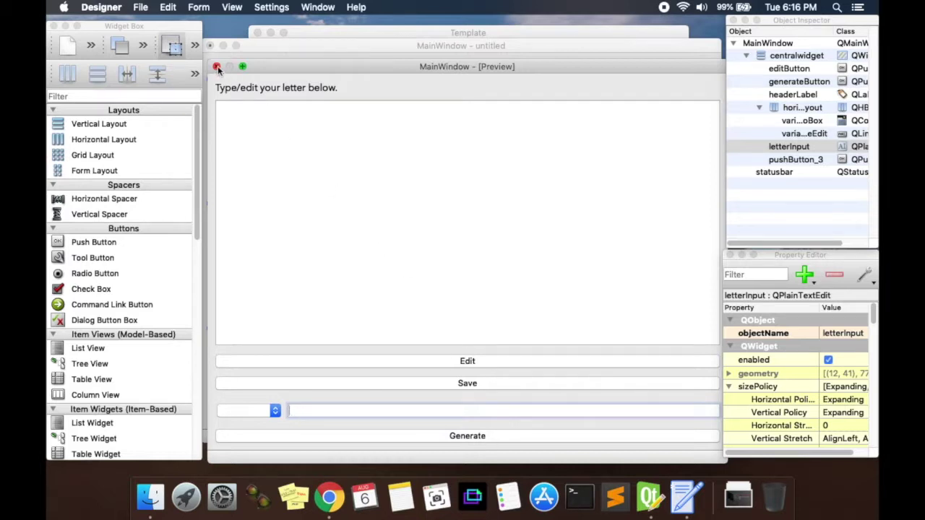
click(216, 66)
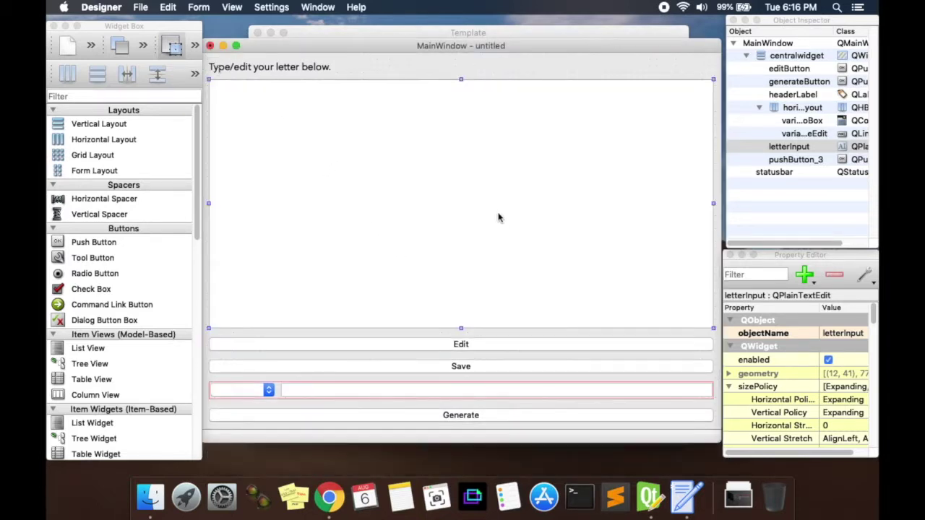
Narrow the main window to about 721 pixels wide and reposition it between the surrounding tool windows.
click(421, 71)
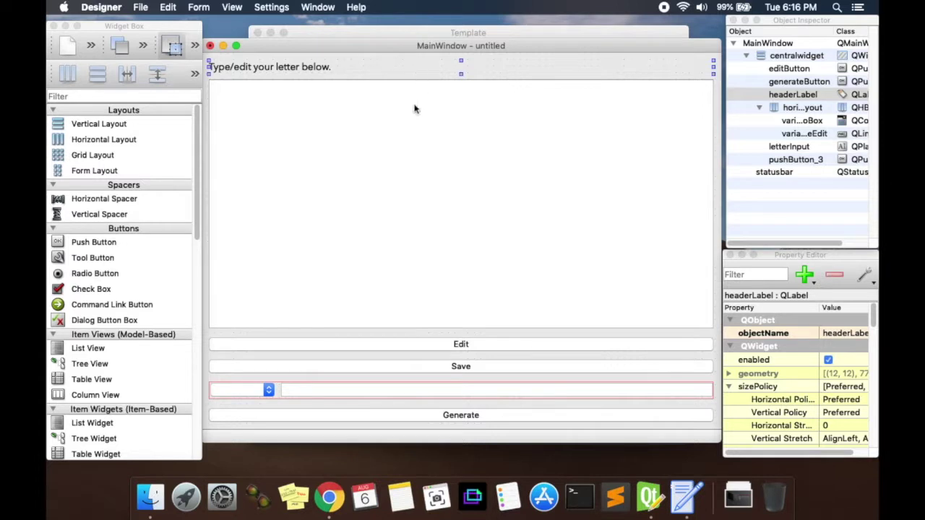
mouse_move(722, 351)
mouse_down()
mouse_move(429, 332)
mouse_move(725, 355)
mouse_up()
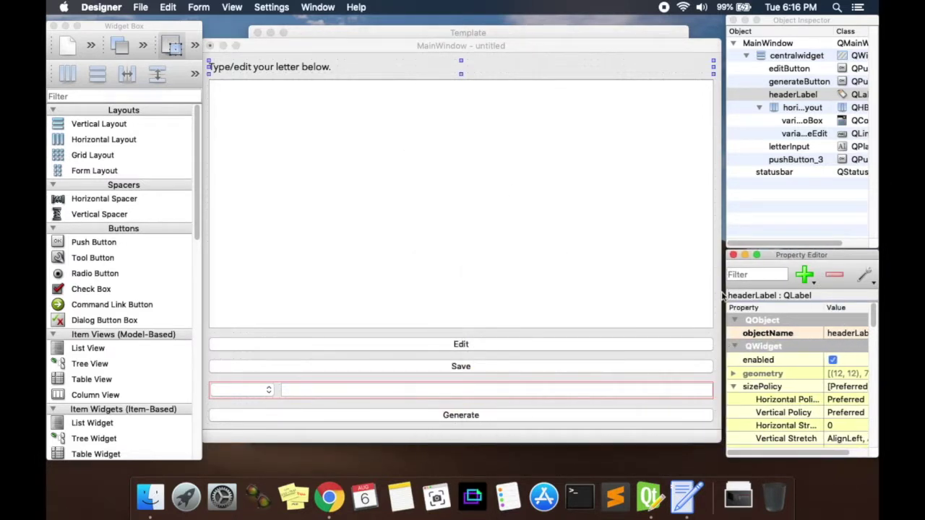
click(723, 229)
drag(718, 221, 670, 319)
drag(502, 45, 525, 52)
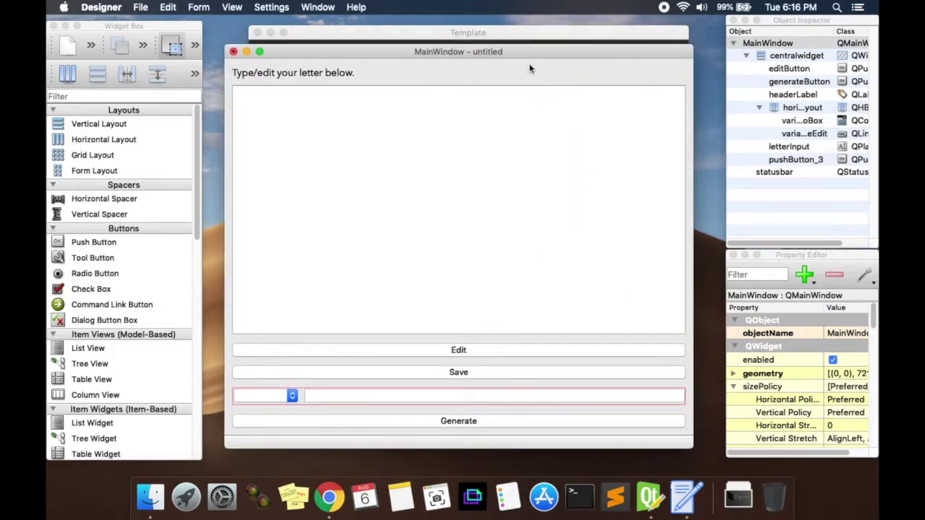
Set the variable combo box's Horizontal Policy to Expanding in its sizePolicy.
click(290, 396)
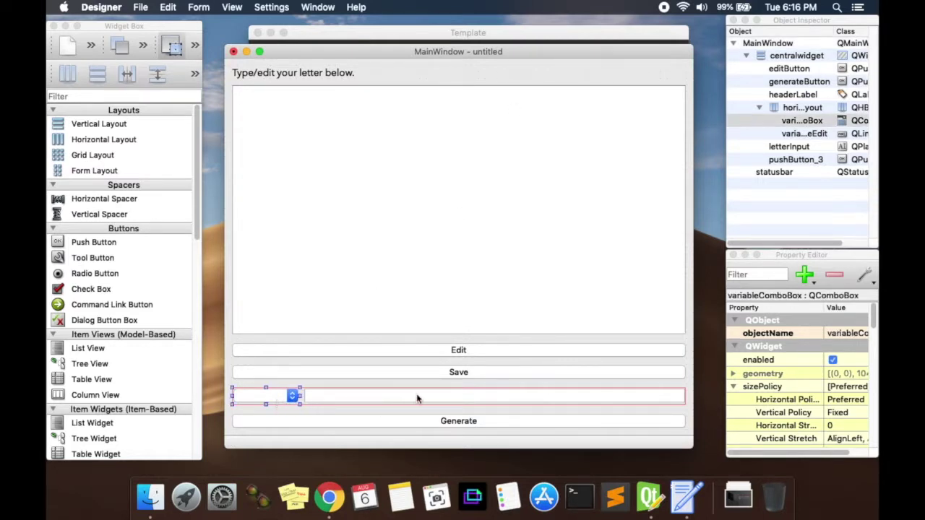
click(764, 388)
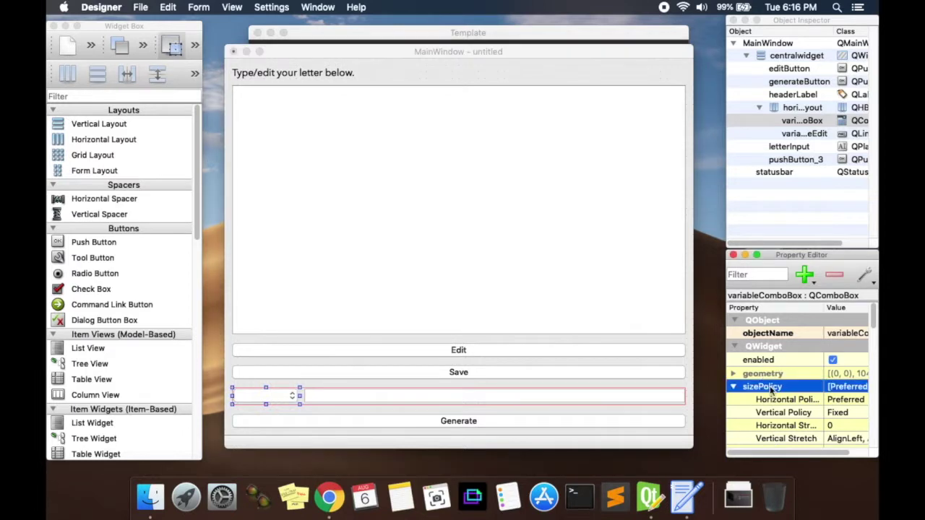
click(792, 427)
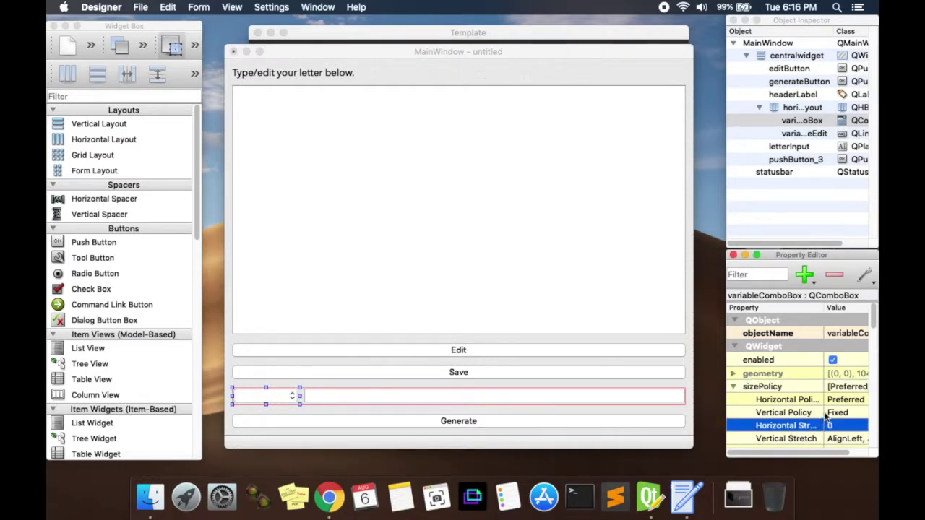
click(838, 399)
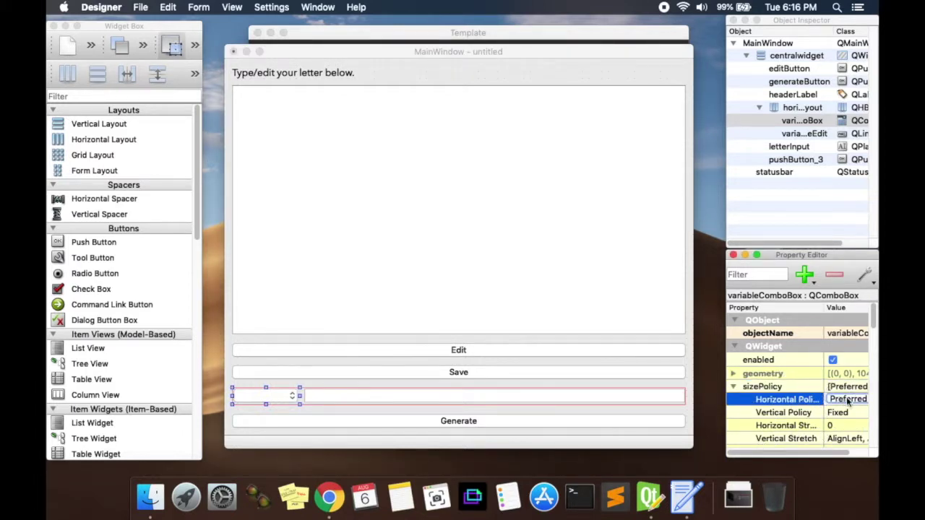
click(839, 399)
click(834, 426)
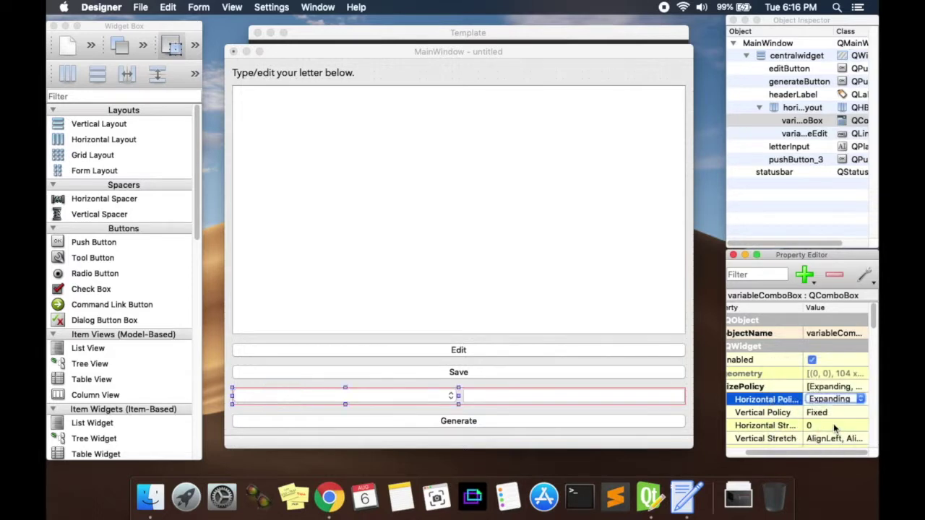
Return the variable combo box's Horizontal Policy to Preferred and reapply Expanding to compare the two.
click(693, 266)
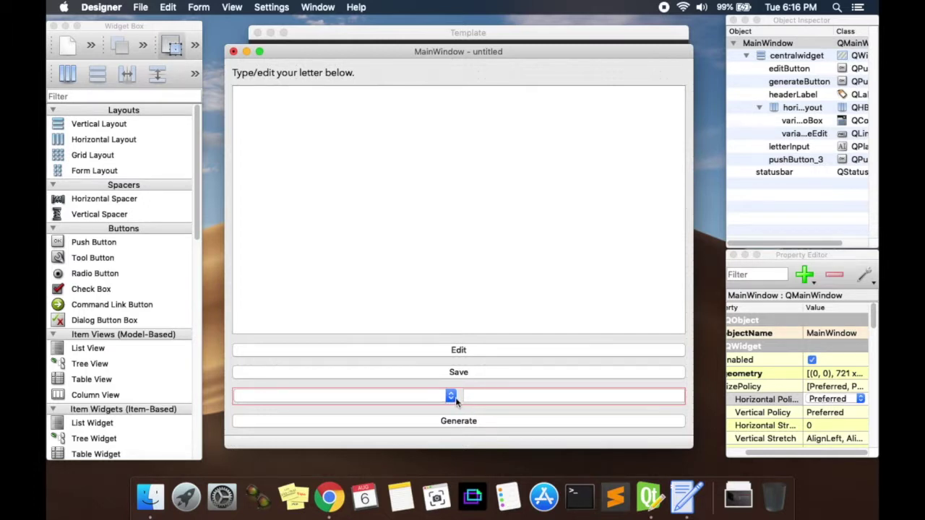
click(833, 400)
click(832, 400)
click(750, 406)
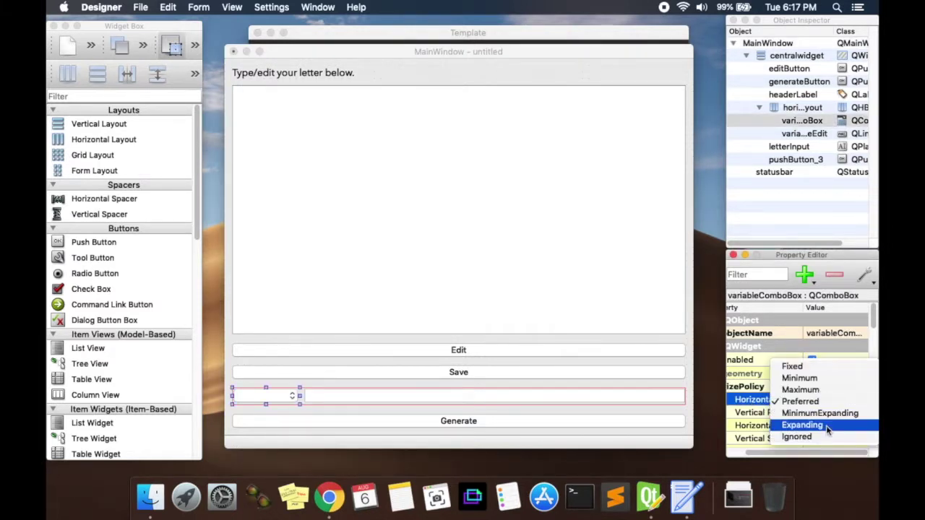
click(827, 428)
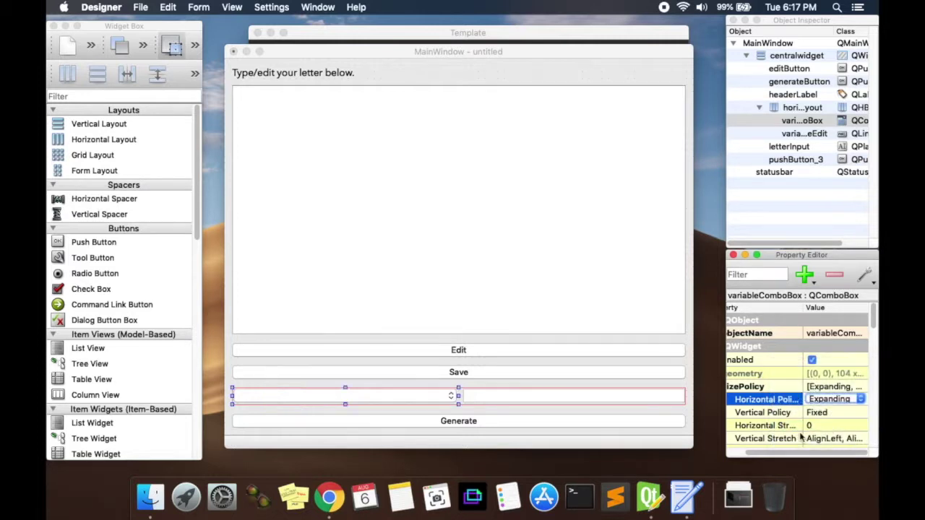
Preview the form again, resize the preview window to check the combo box and line edit widths, and close it.
click(542, 311)
key(super+r)
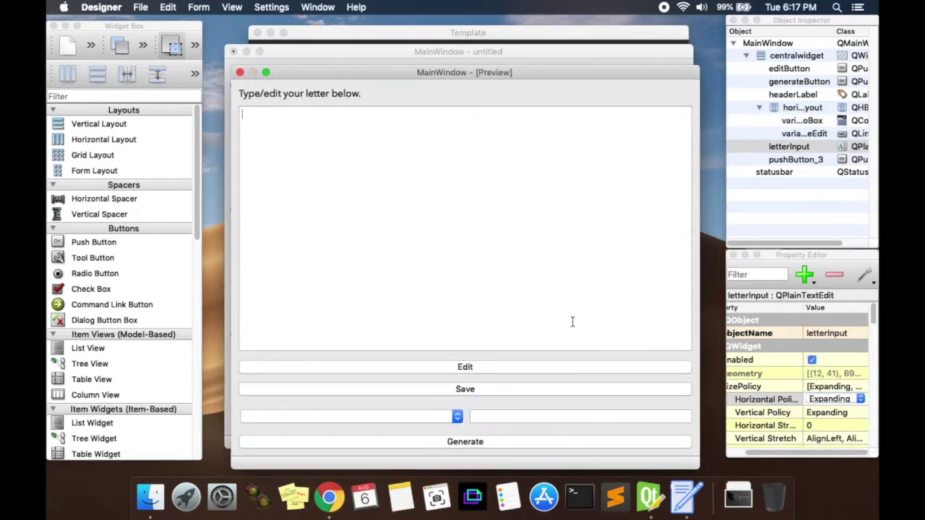
drag(698, 466, 684, 454)
click(464, 404)
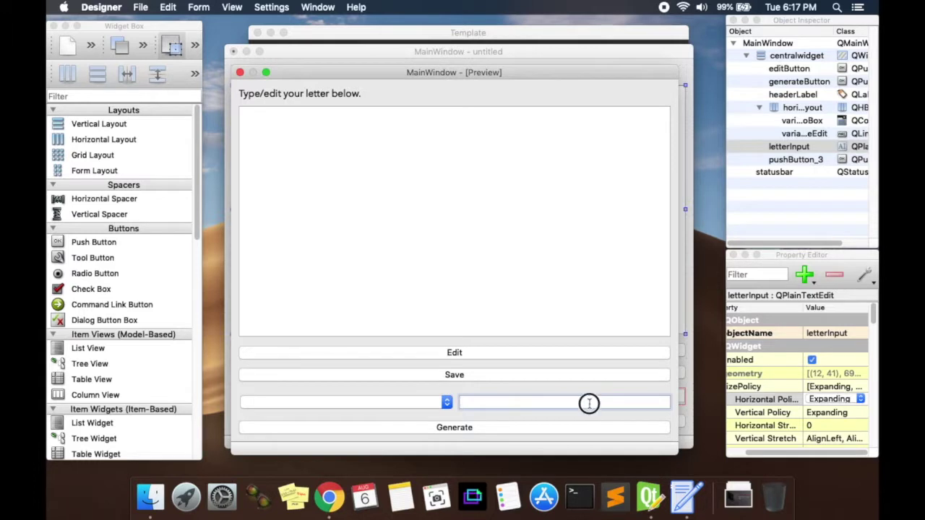
click(240, 72)
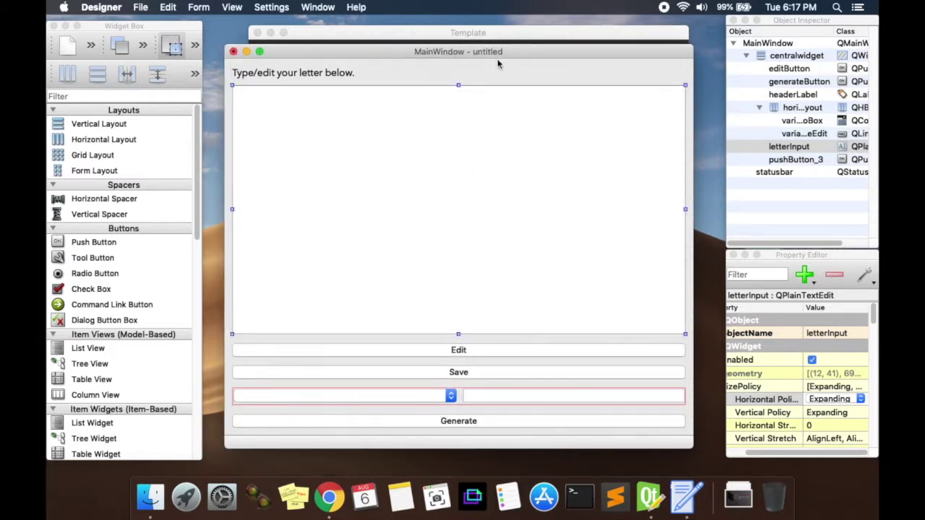
Reposition the form window and set the main window's windowTitle property to Template.
click(547, 80)
drag(428, 51, 443, 57)
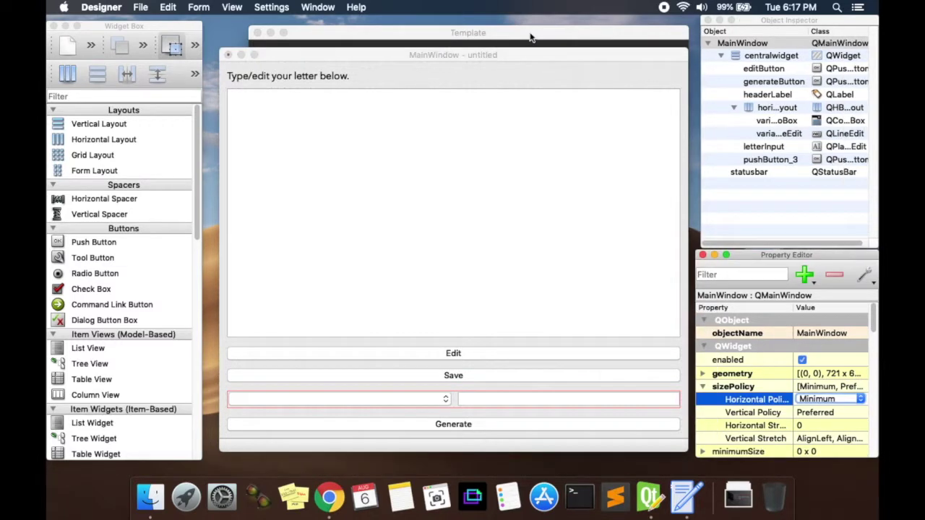
scroll(779, 340, down, 10)
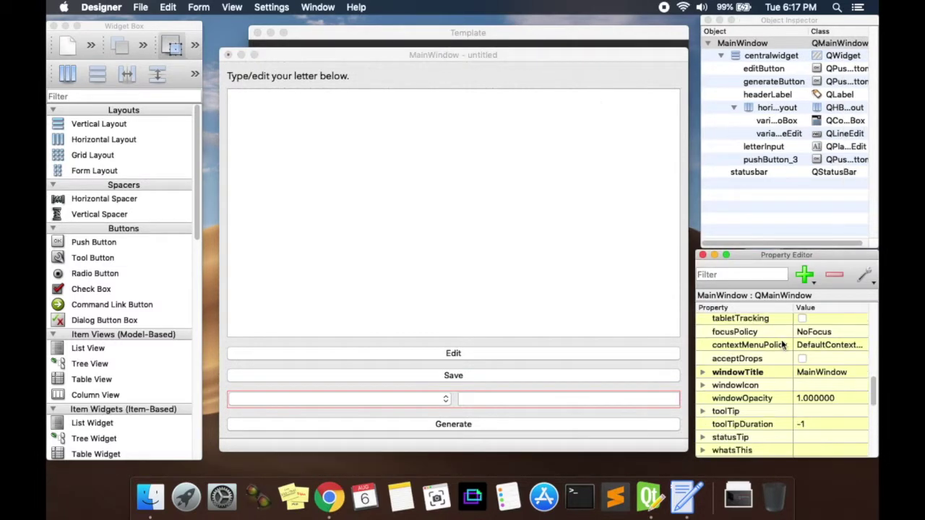
scroll(784, 347, down, 15)
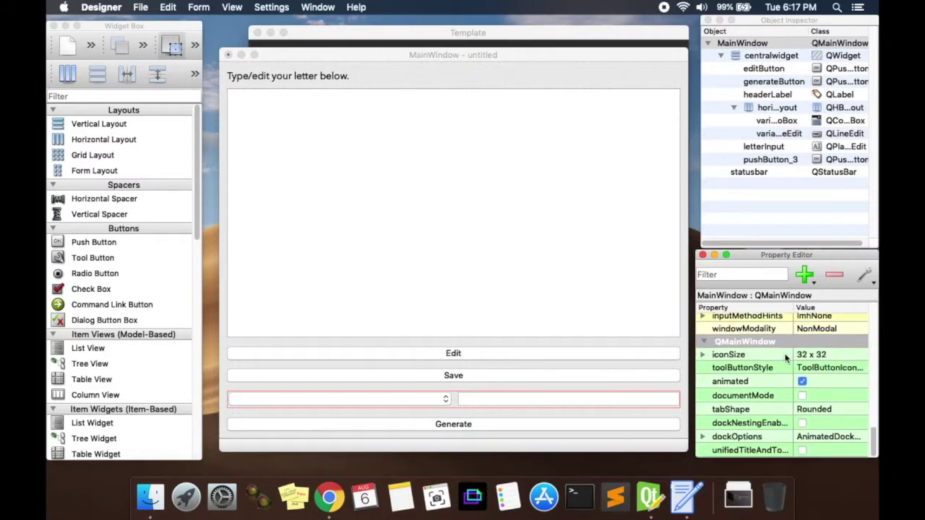
scroll(785, 359, up, 3)
scroll(785, 362, down, 3)
scroll(786, 362, up, 6)
scroll(785, 362, up, 6)
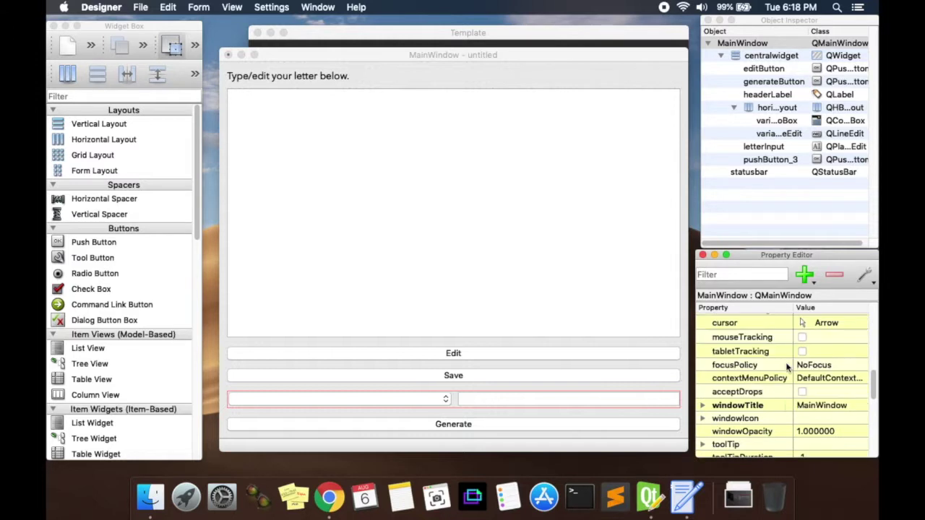
click(703, 408)
scroll(766, 394, down, 1)
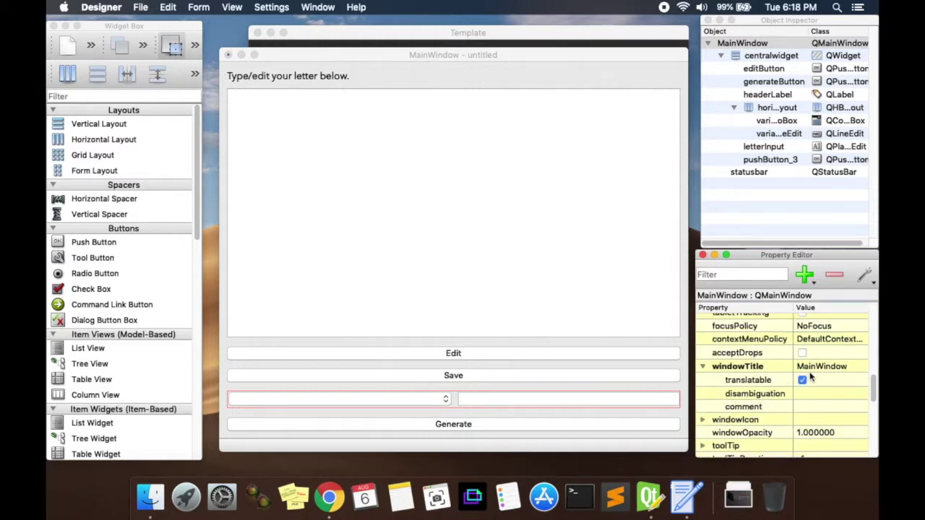
click(812, 367)
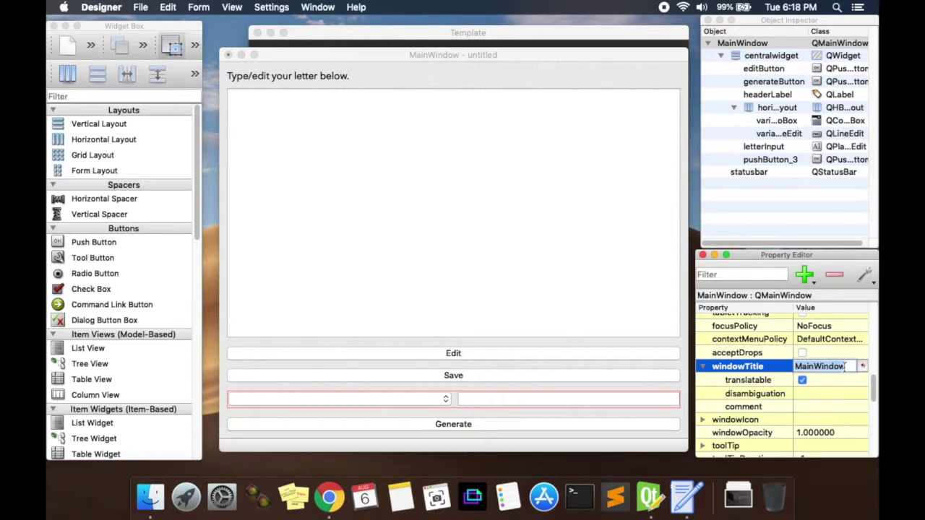
text(Template)
key(Return)
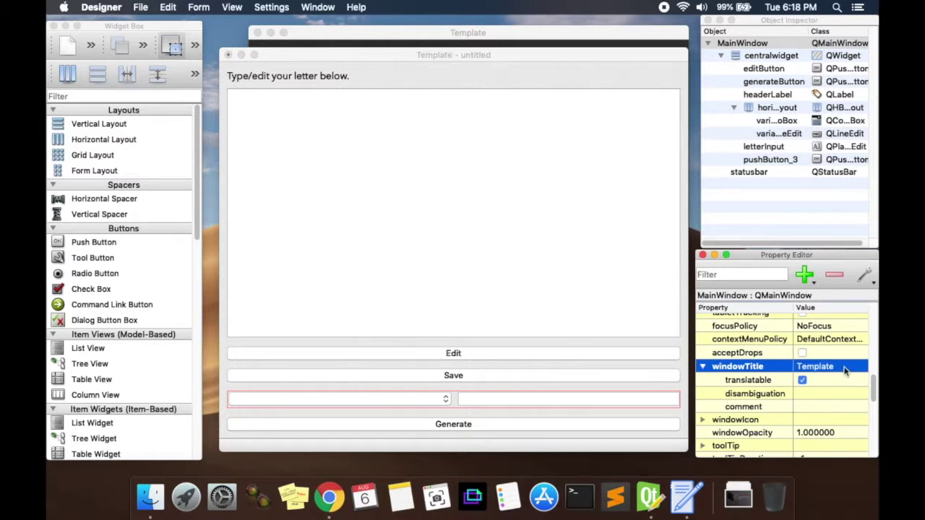
Preview the form to check its window title and close the preview.
click(431, 54)
key(super+r)
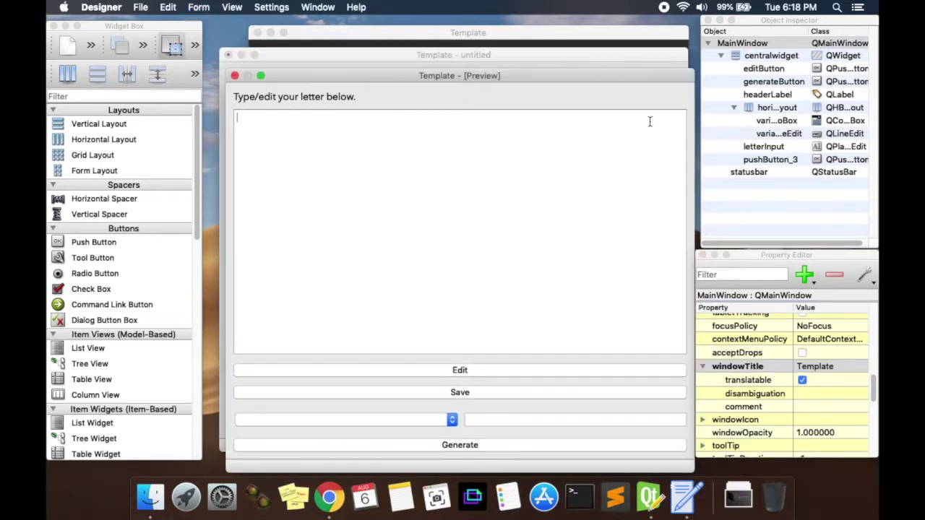
click(234, 75)
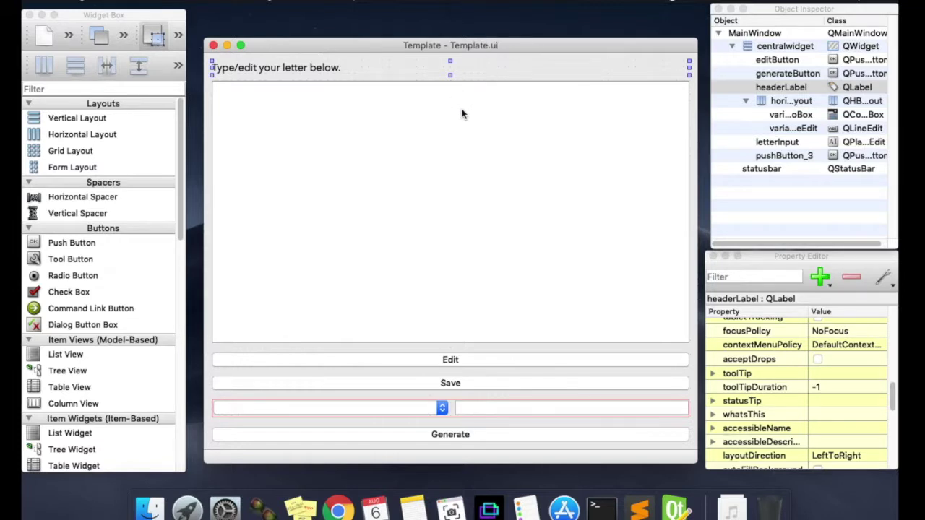
Inspect the object names of the header label and letter text area, and widen the Object Inspector.
click(332, 172)
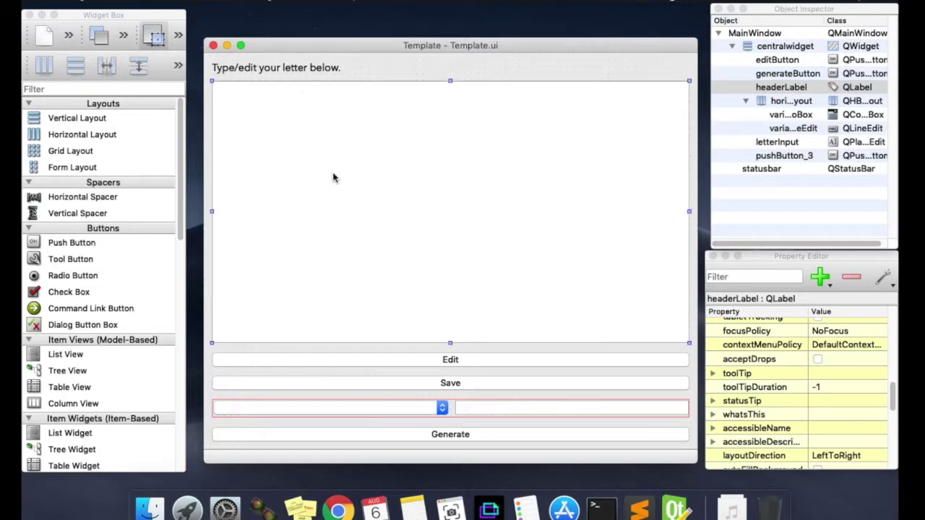
click(657, 199)
click(763, 10)
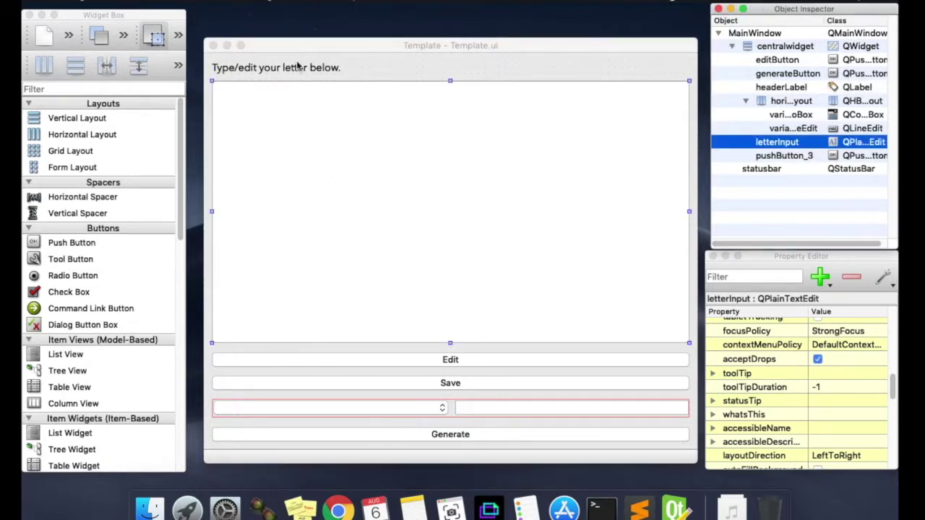
click(352, 69)
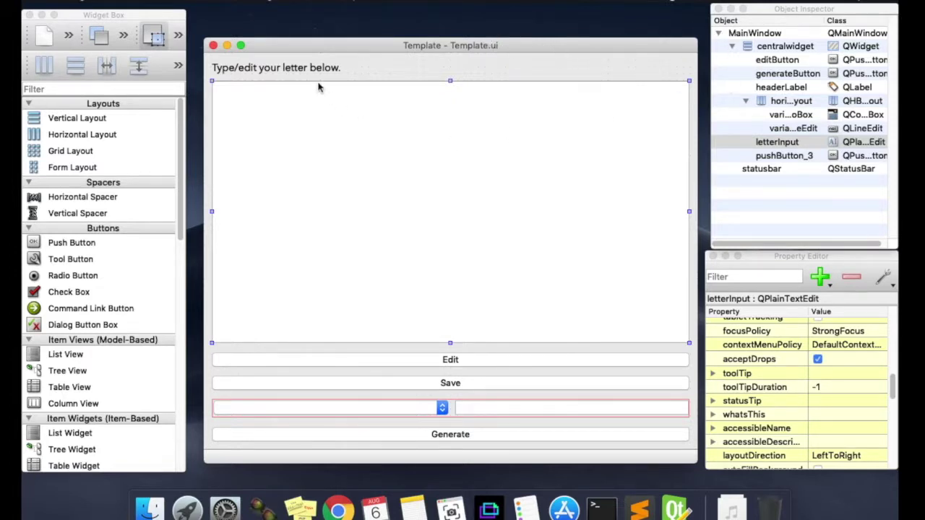
click(270, 67)
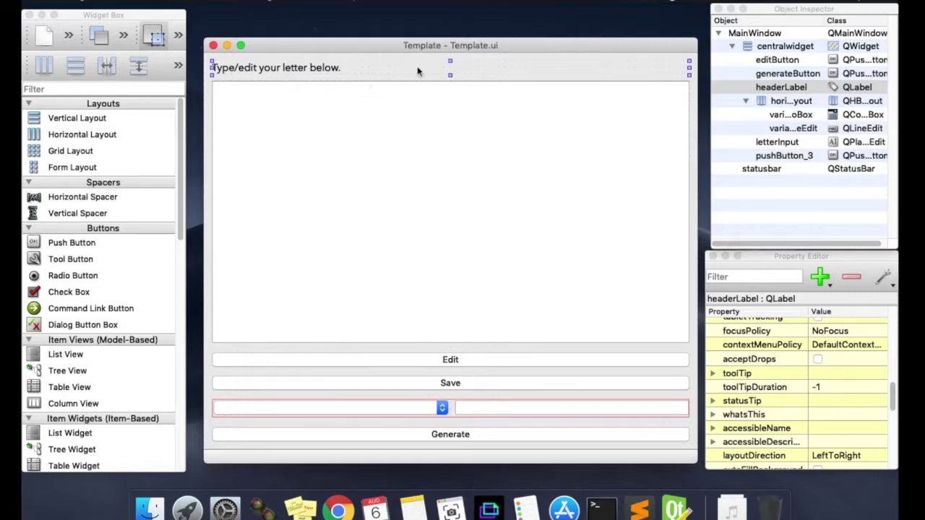
click(775, 88)
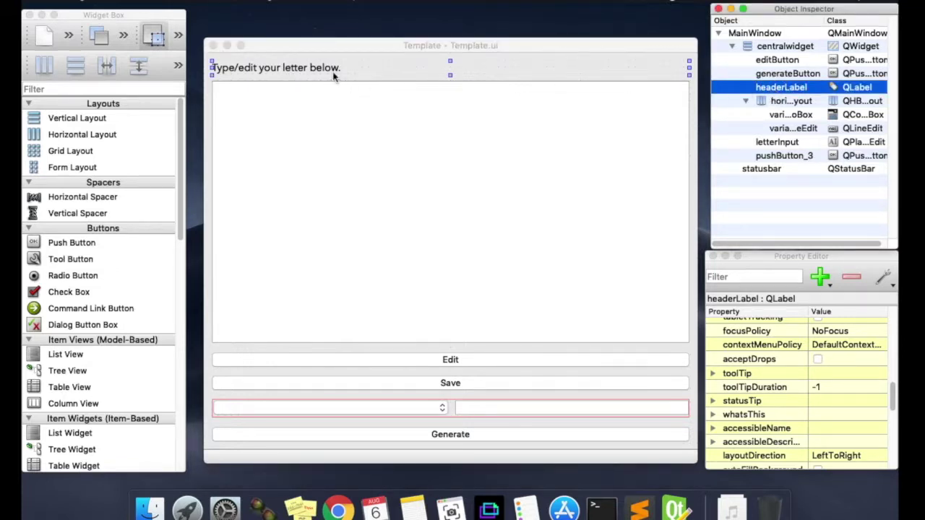
click(329, 128)
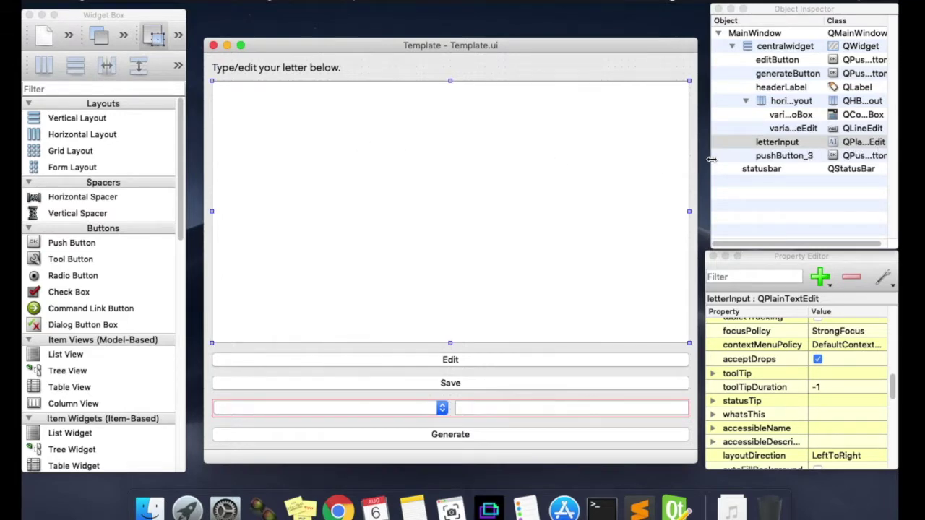
drag(712, 159, 691, 158)
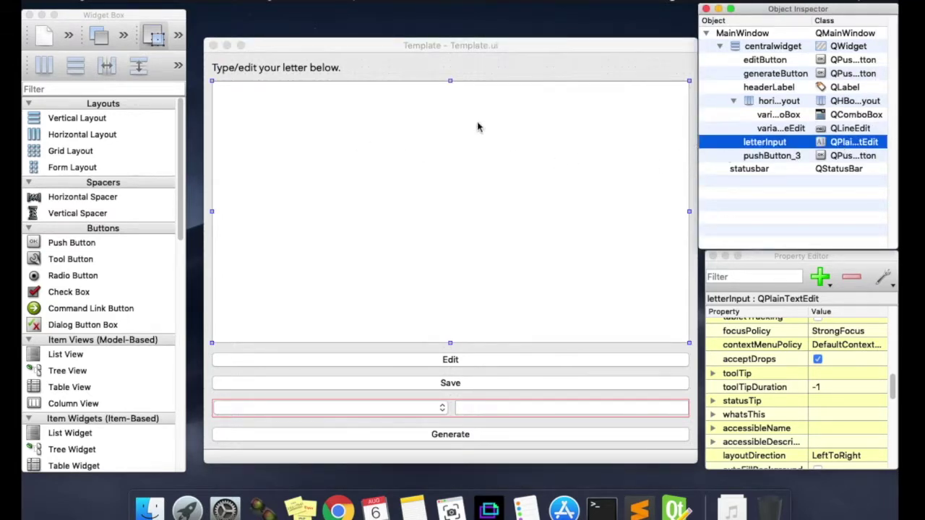
Compare the object names of the Edit, Save and Generate buttons in the Object Inspector.
click(357, 361)
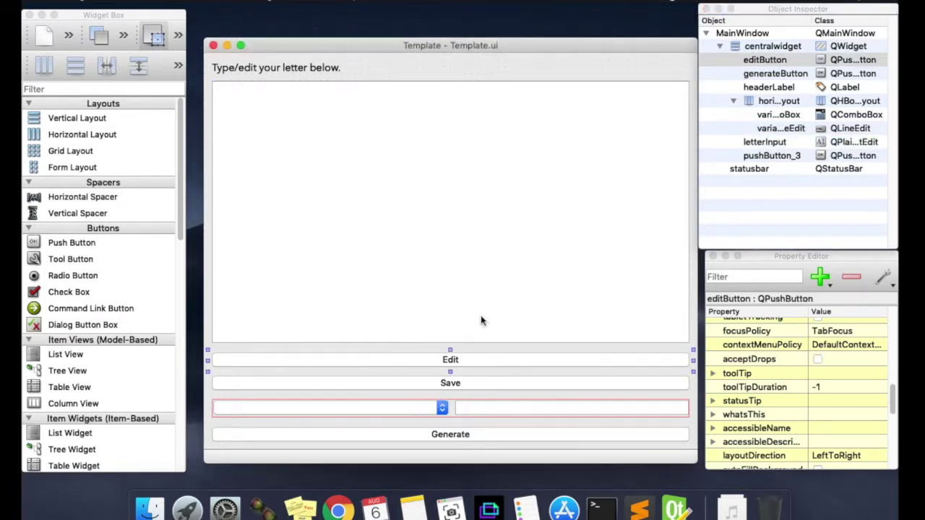
click(485, 385)
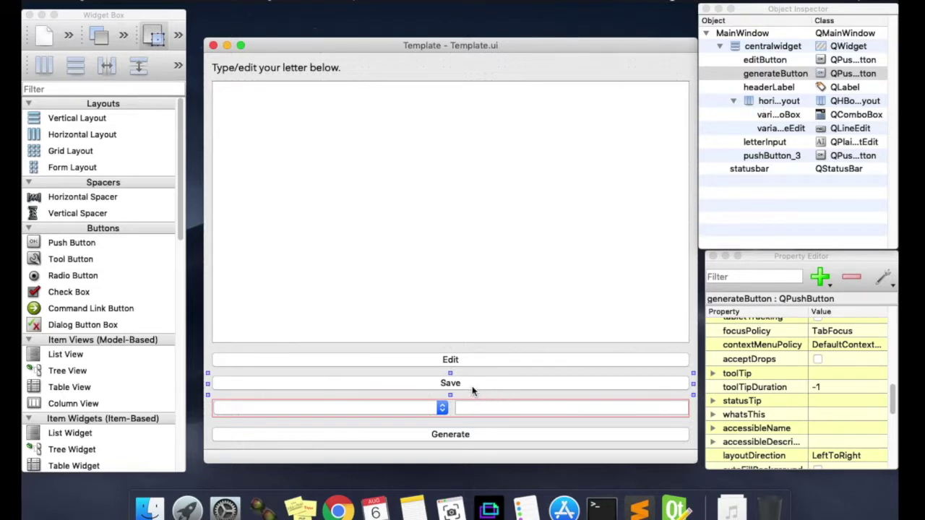
click(483, 435)
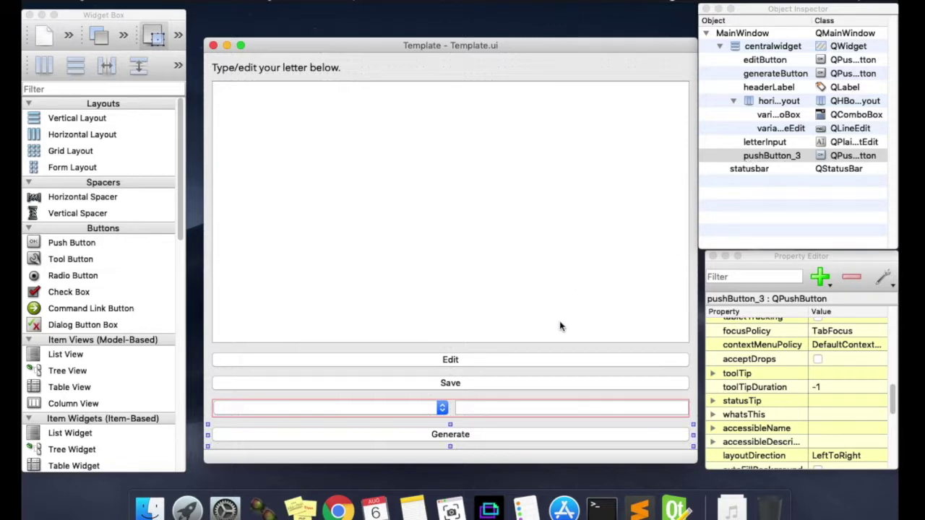
click(459, 388)
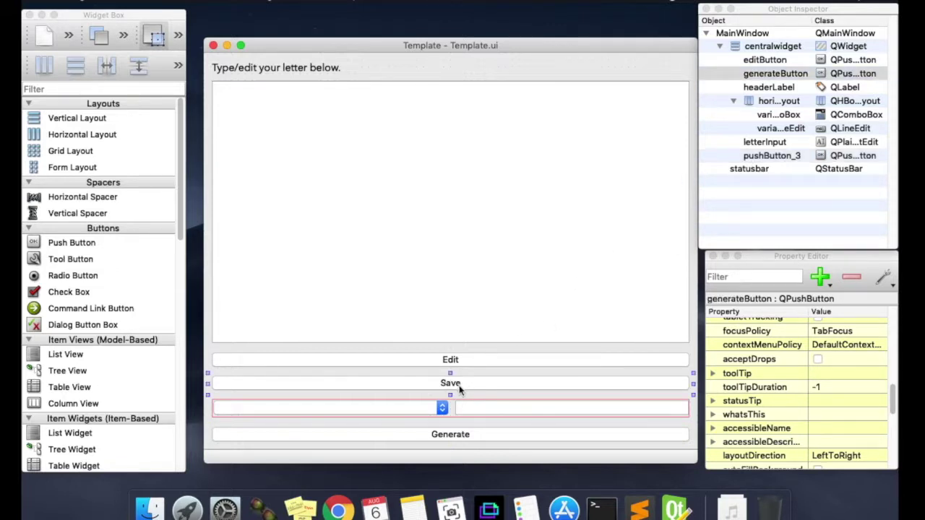
click(465, 439)
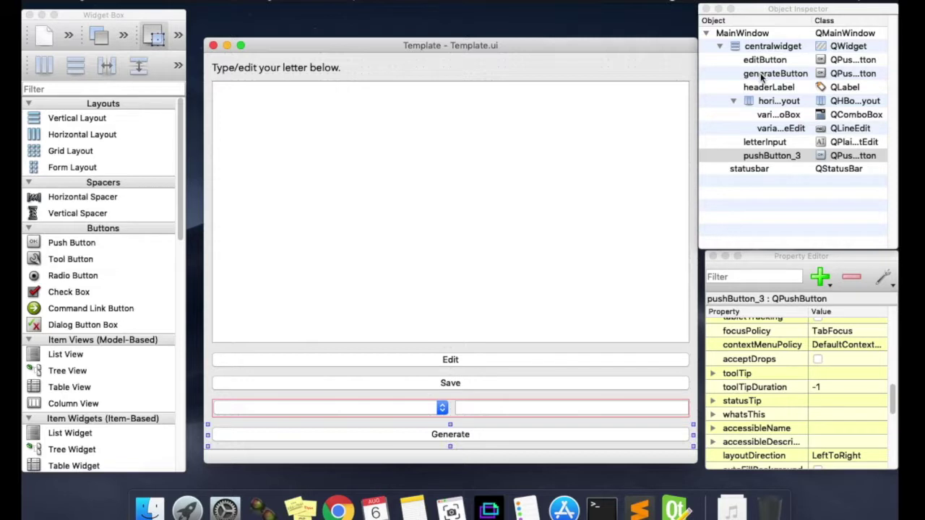
Rename the Save button's object to saveButton.
click(762, 75)
click(483, 383)
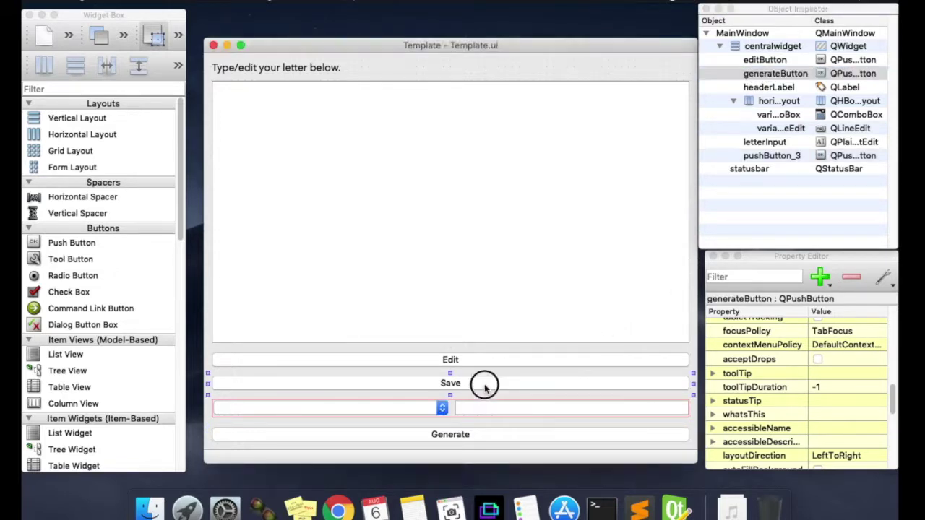
click(775, 75)
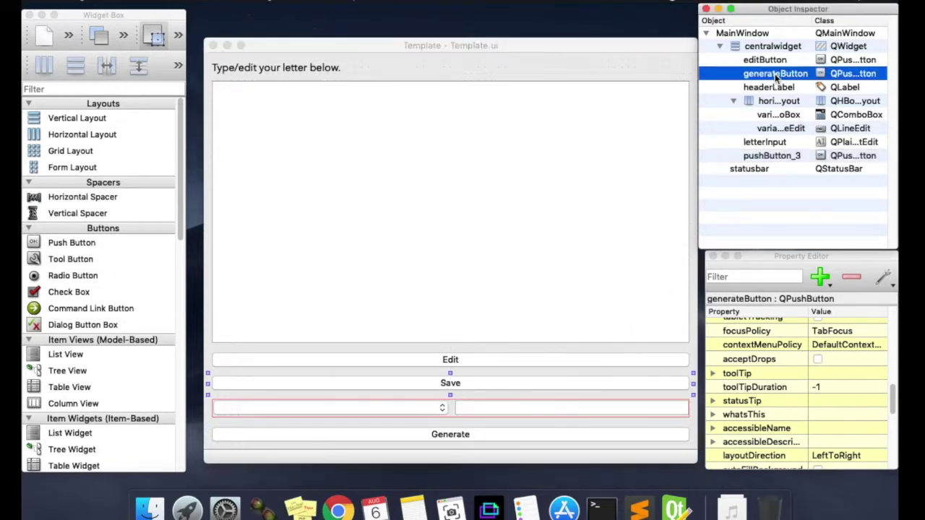
double_click(760, 76)
text(saveButton)
key(Return)
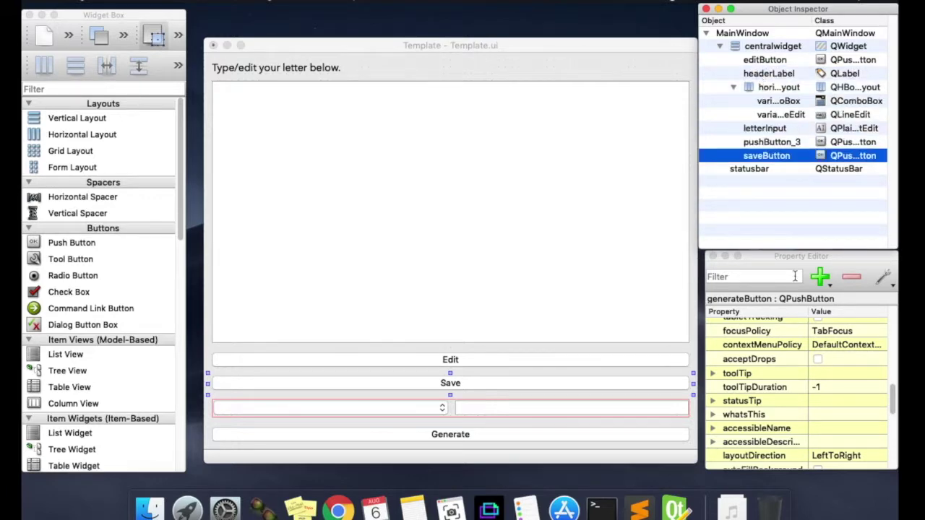
Widen the Object Inspector further and check the object names of the variable combo box and line edit.
click(390, 409)
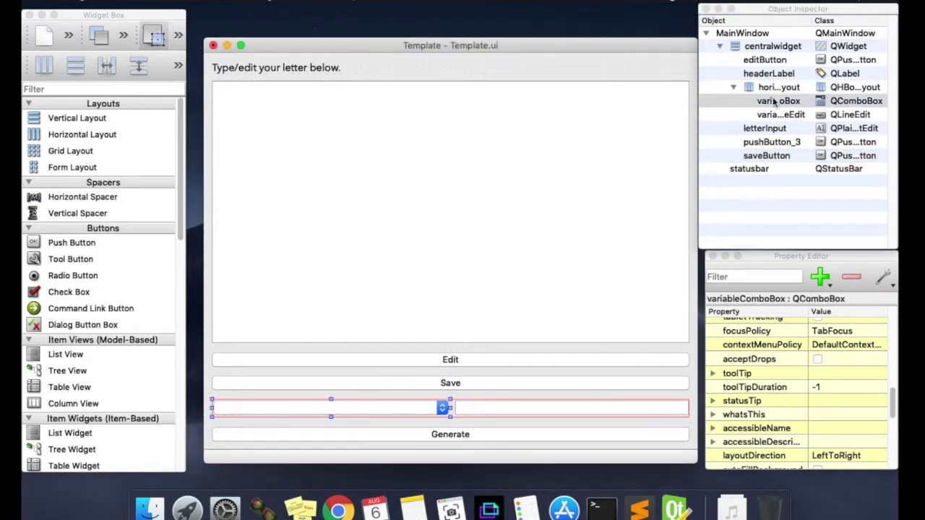
drag(699, 113, 602, 115)
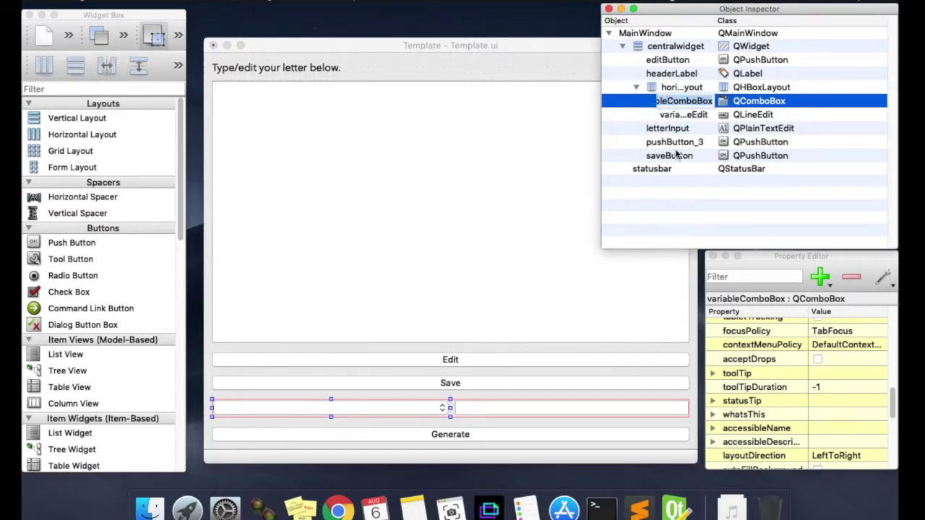
click(481, 412)
click(683, 116)
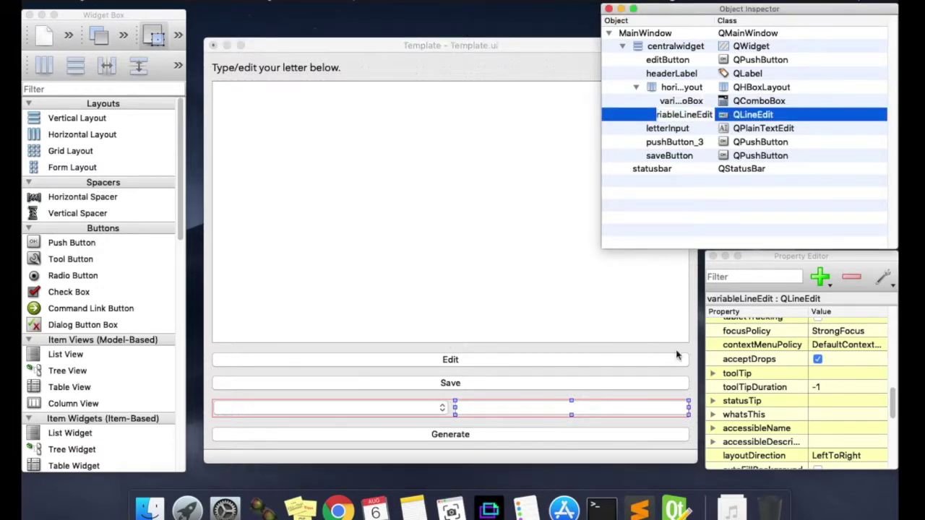
Rename the Generate button's object to generateButton.
click(458, 437)
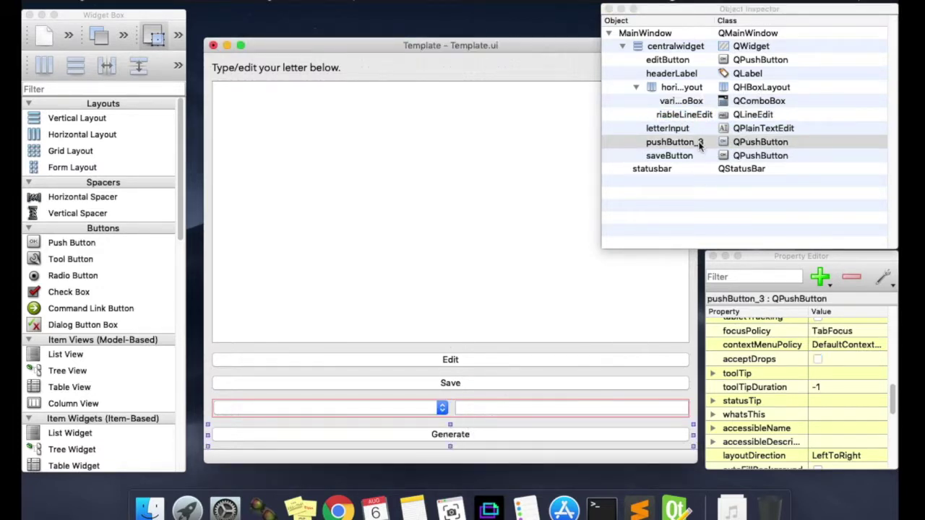
double_click(672, 142)
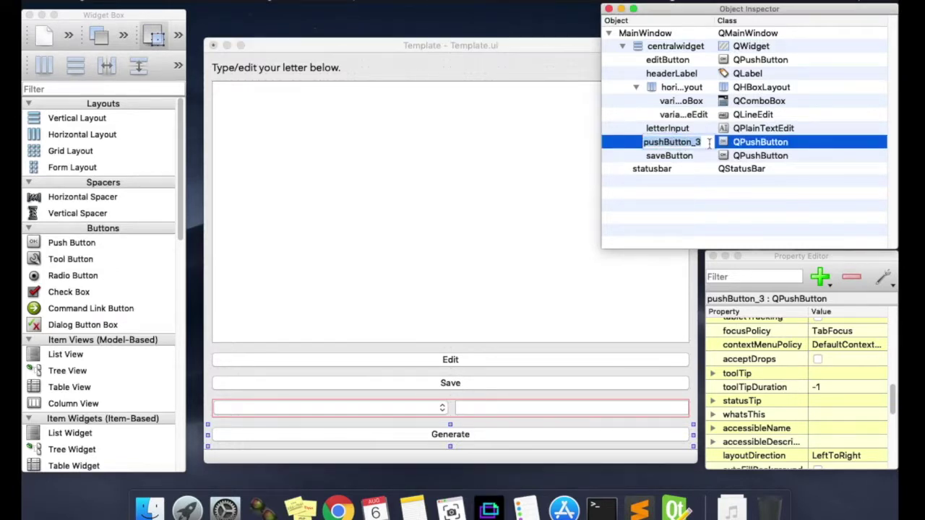
text(generate)
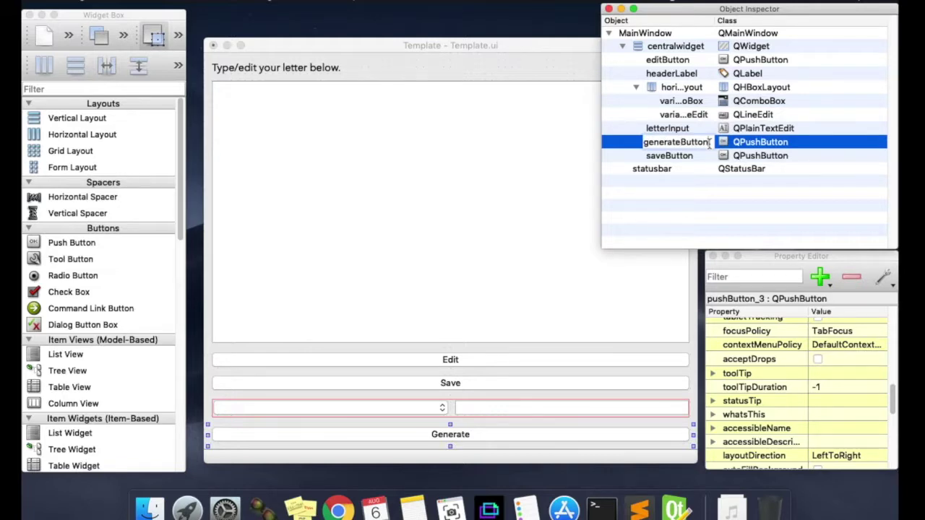
key(Return)
click(707, 202)
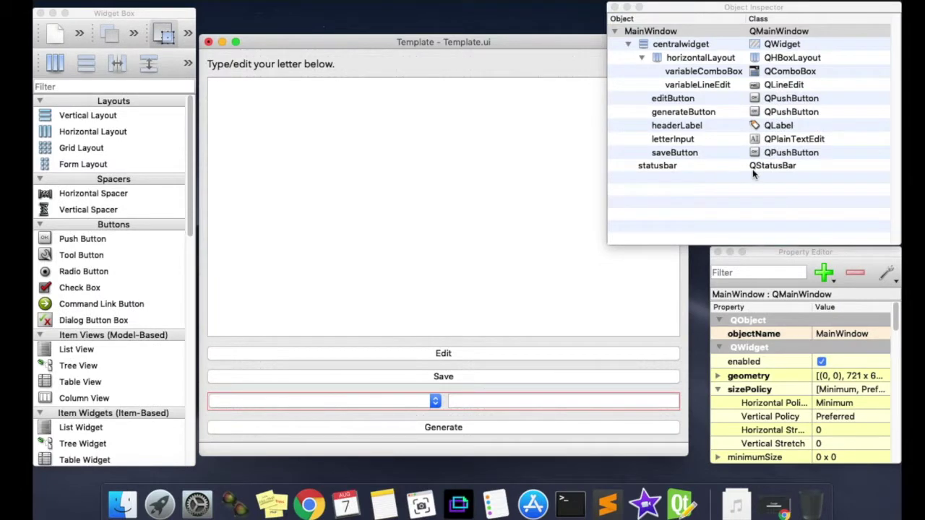
Try removing the status bar from the main window, and undo the removal.
click(727, 165)
click(728, 167)
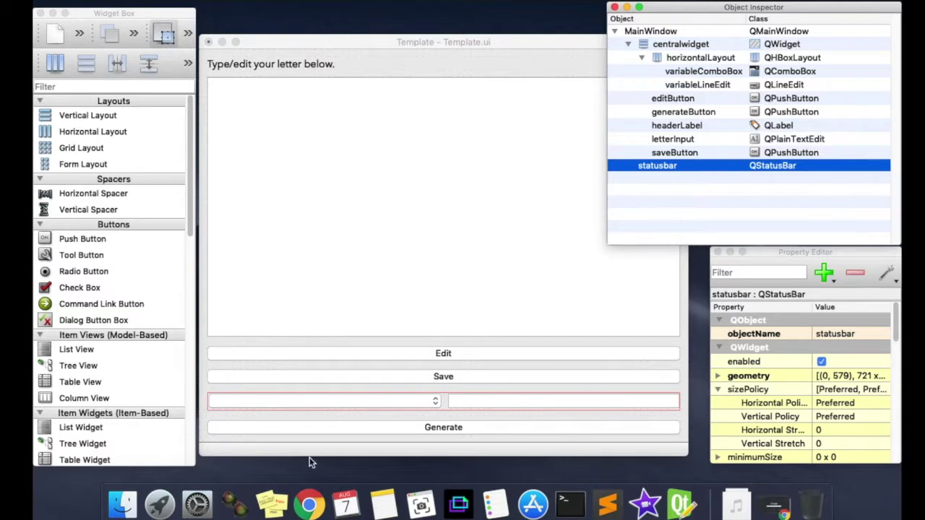
right_click(679, 171)
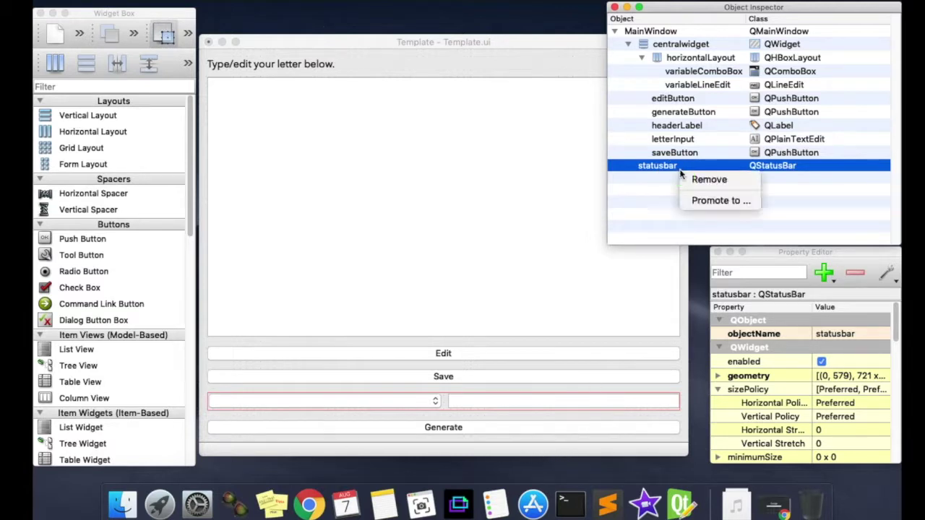
click(697, 180)
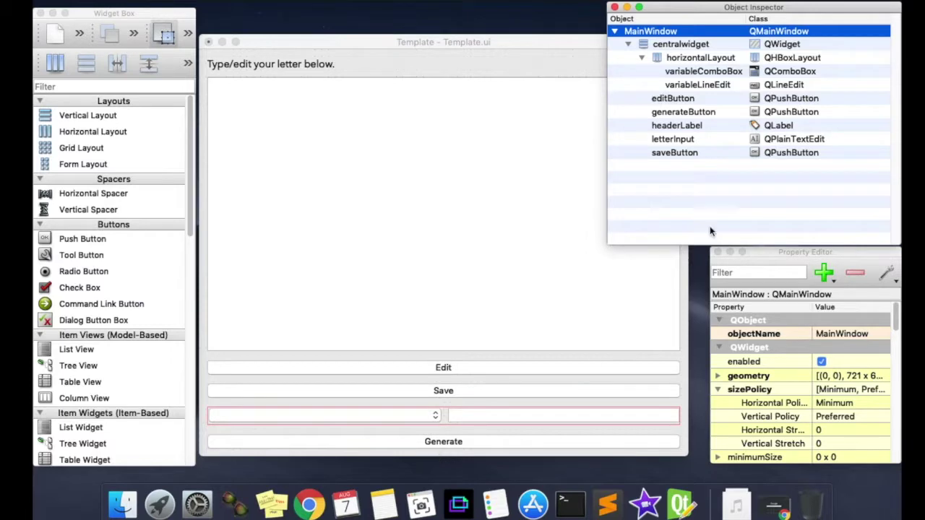
key(super+z)
click(670, 168)
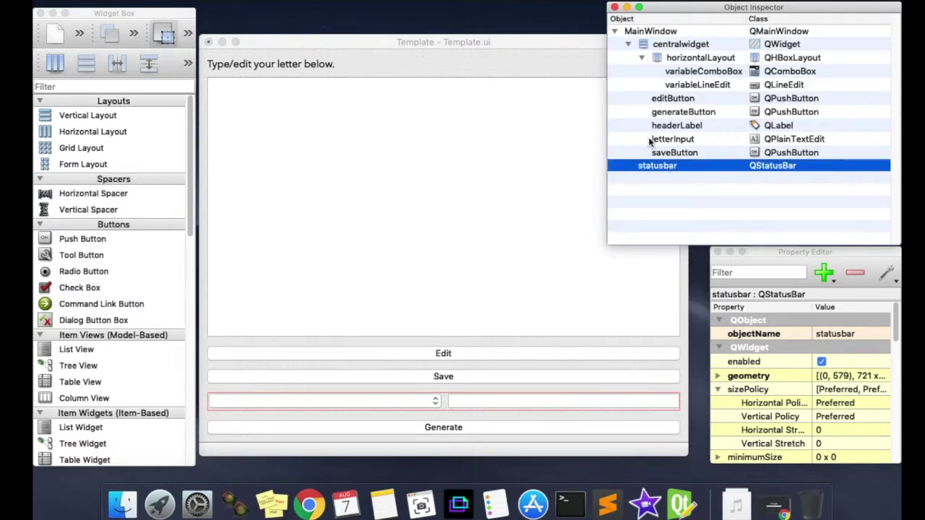
click(568, 42)
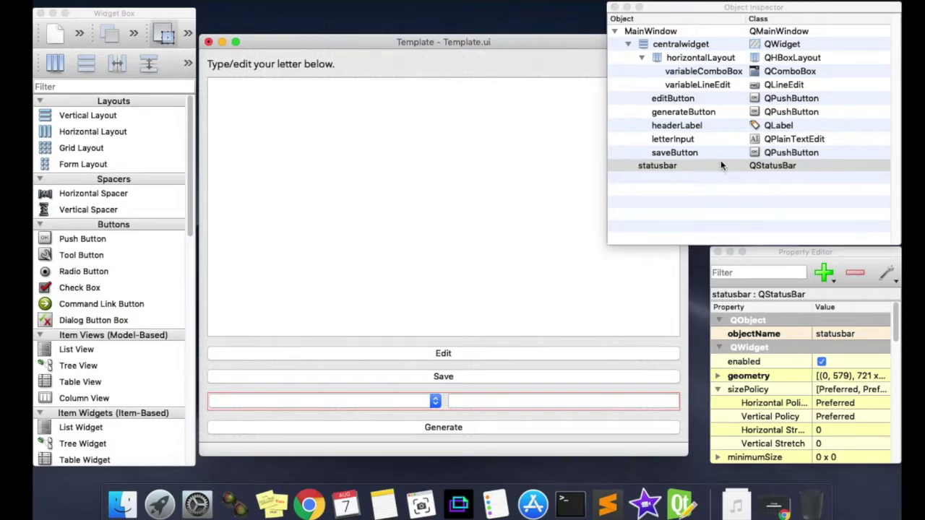
Add a Label widget below the Generate button at the end of the form's vertical layout.
scroll(134, 239, down, 10)
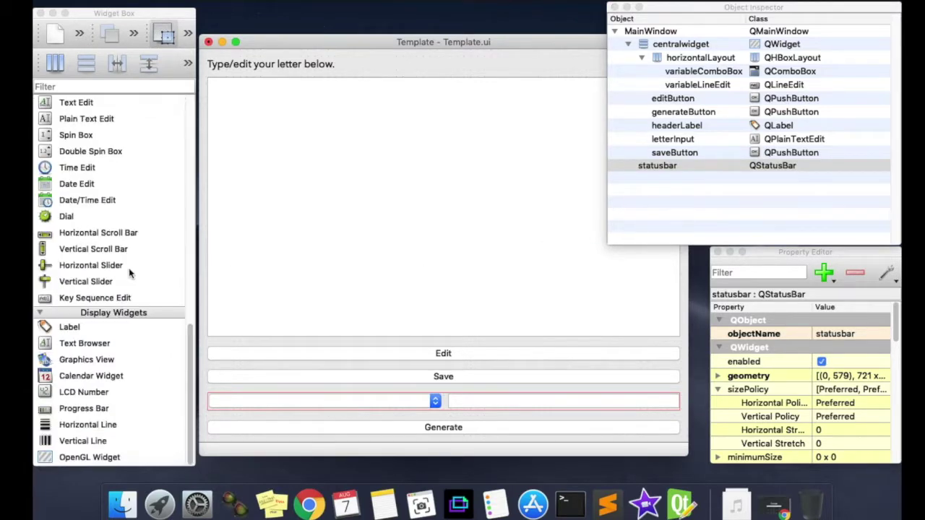
scroll(128, 272, up, 10)
scroll(125, 271, down, 10)
scroll(109, 223, up, 5)
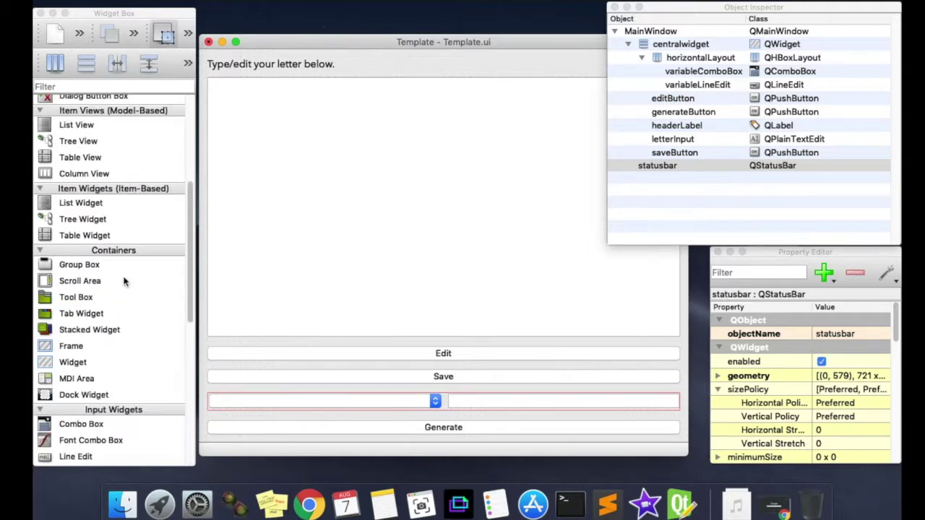
scroll(123, 281, down, 5)
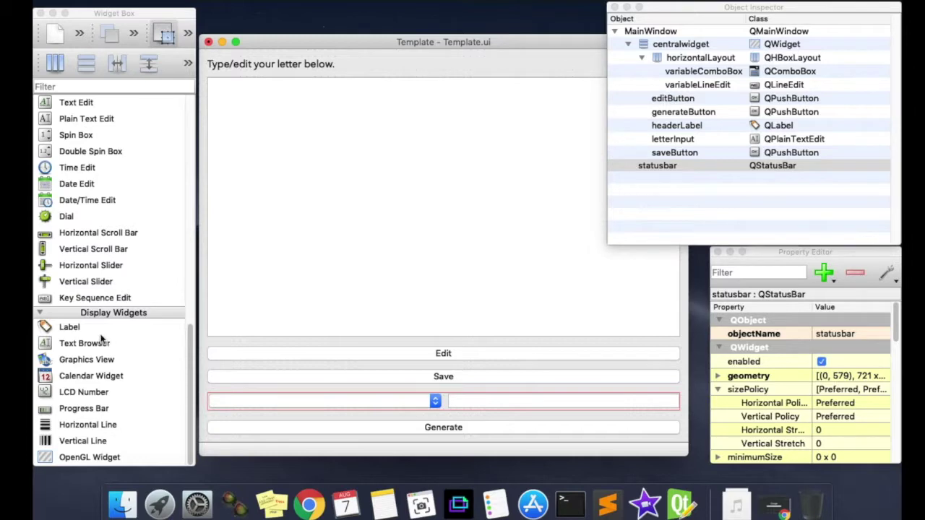
drag(86, 327, 430, 435)
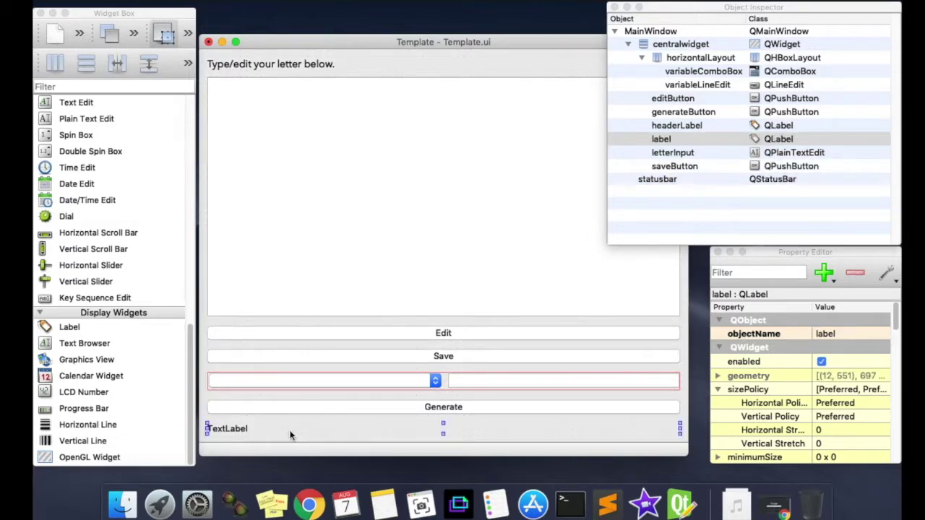
Set the new label's text to "Status:".
double_click(244, 431)
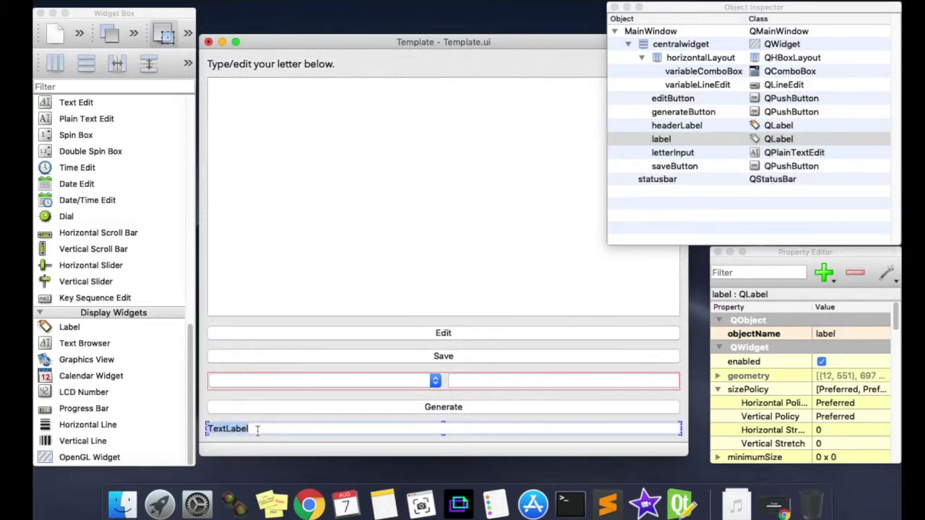
text(Sa)
click(257, 427)
click(217, 429)
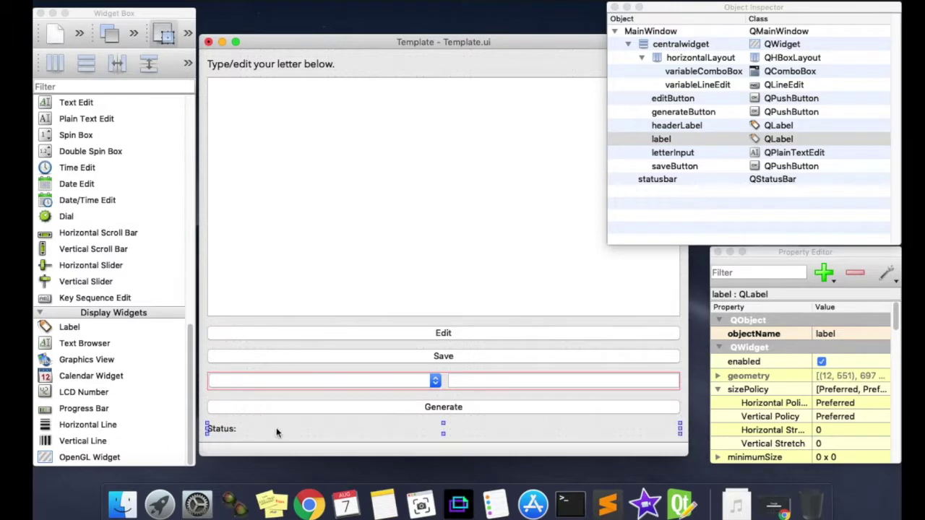
Set the Status label's horizontal alignment to AlignHCenter.
scroll(750, 402, down, 5)
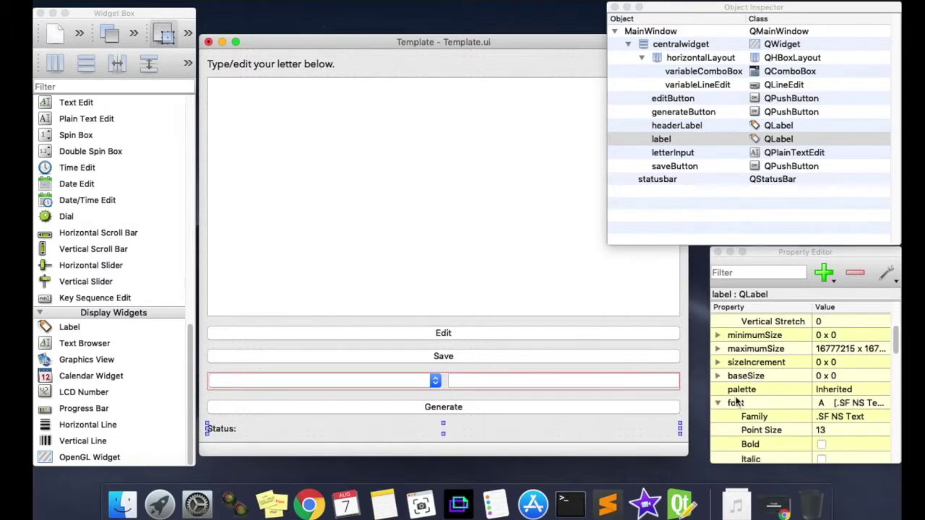
scroll(737, 402, up, 2)
scroll(734, 398, down, 6)
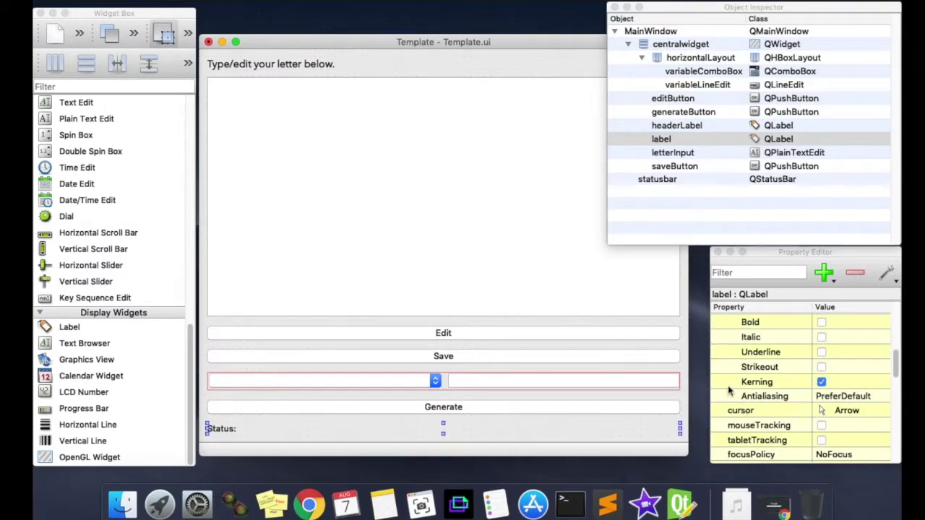
click(730, 385)
scroll(740, 402, down, 6)
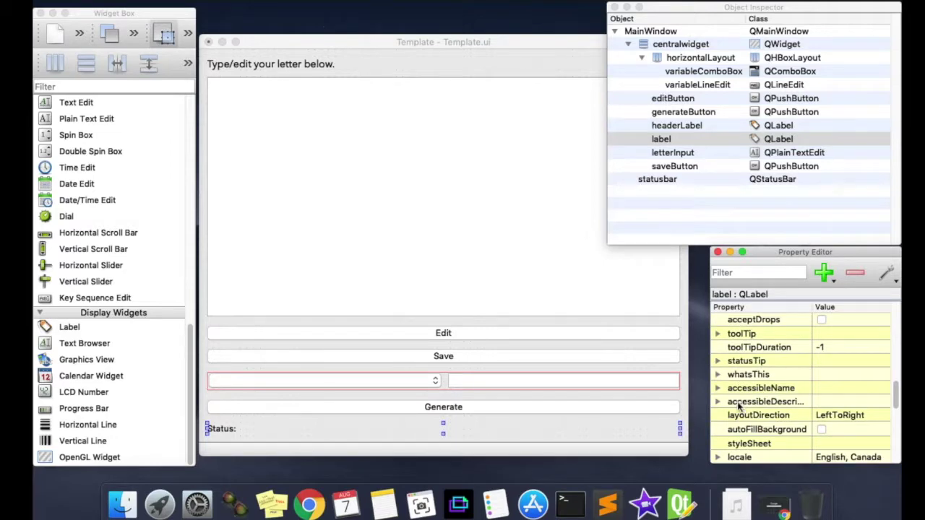
scroll(739, 407, down, 8)
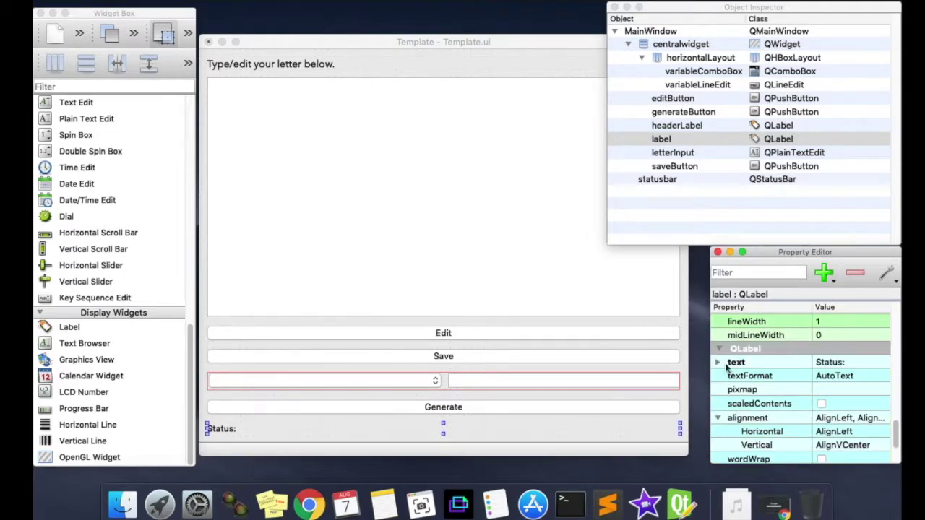
scroll(737, 368, down, 3)
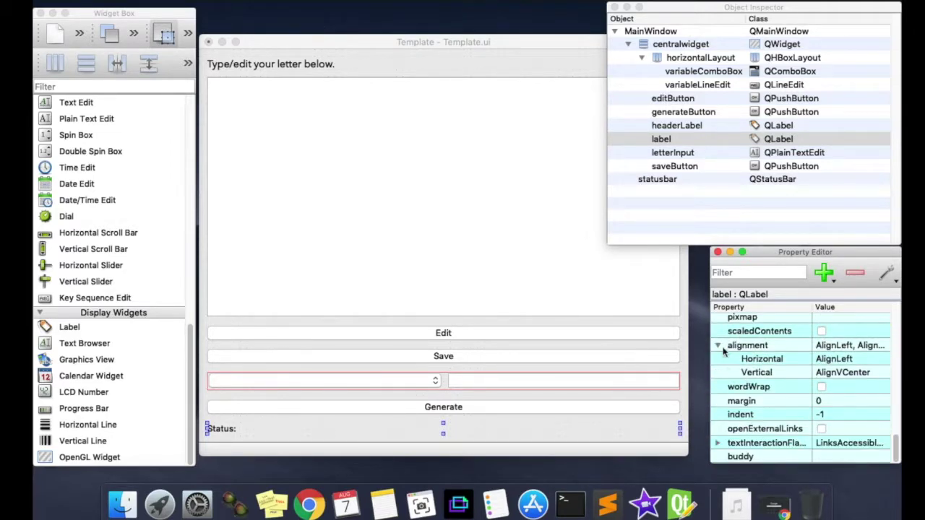
click(835, 361)
click(851, 360)
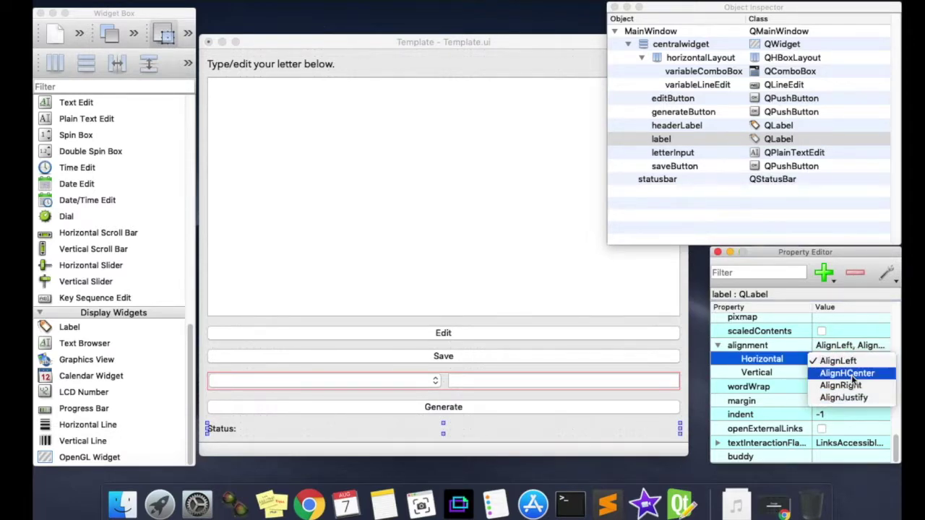
click(847, 373)
click(507, 293)
Rename the Status label's object to statusLabel.
click(471, 428)
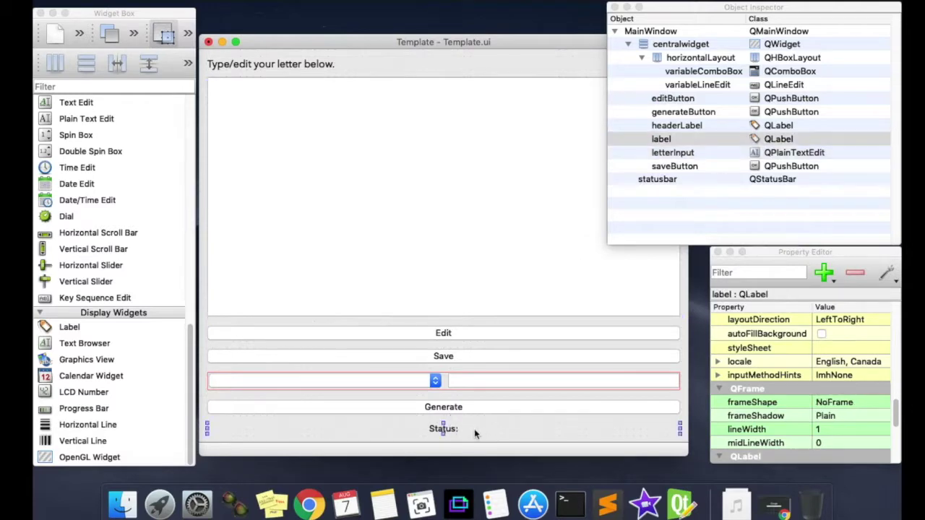
double_click(669, 140)
text(sta)
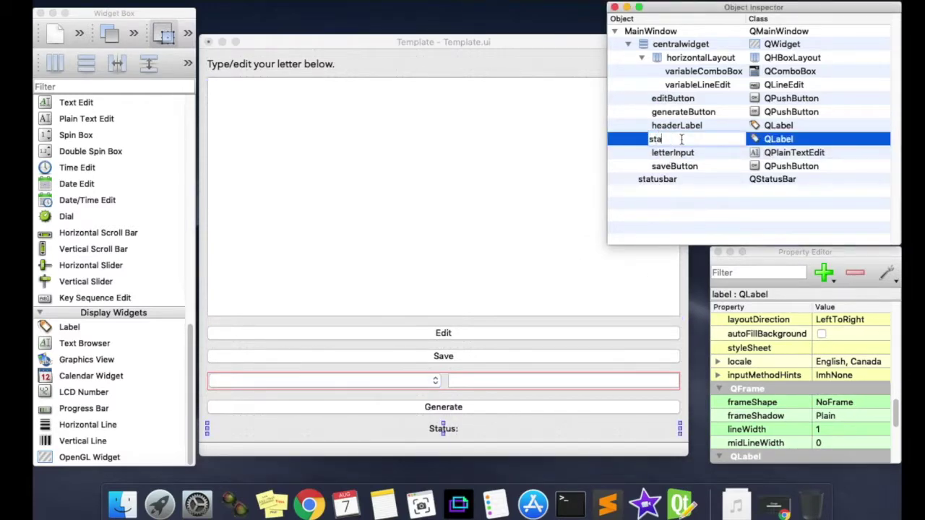
text(tusLabel)
key(Return)
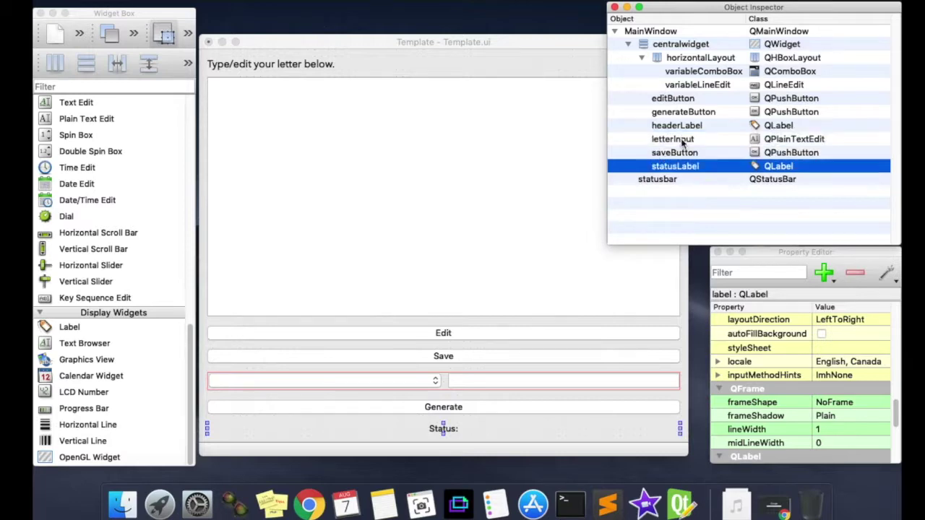
Review the object names of the main window, header label, letter input, buttons, variable fields, horizontal layout and status label.
click(439, 36)
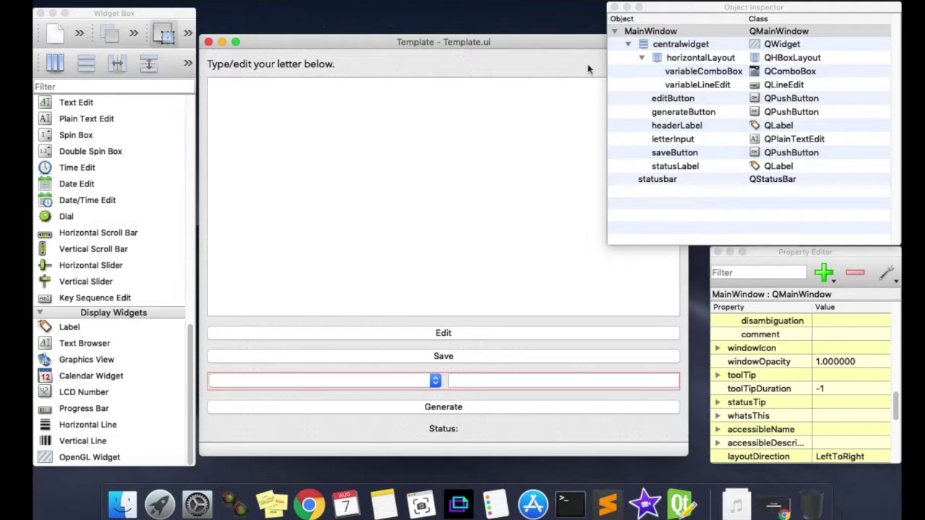
click(660, 35)
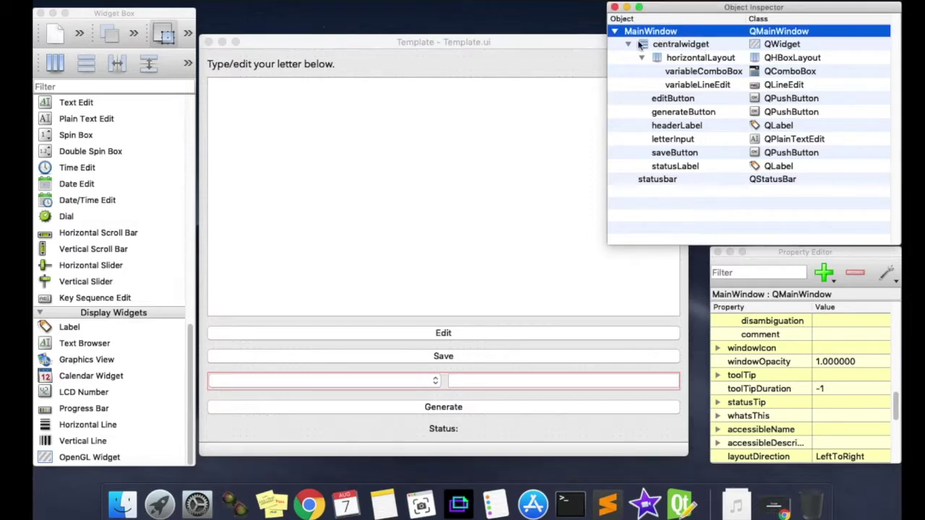
click(294, 64)
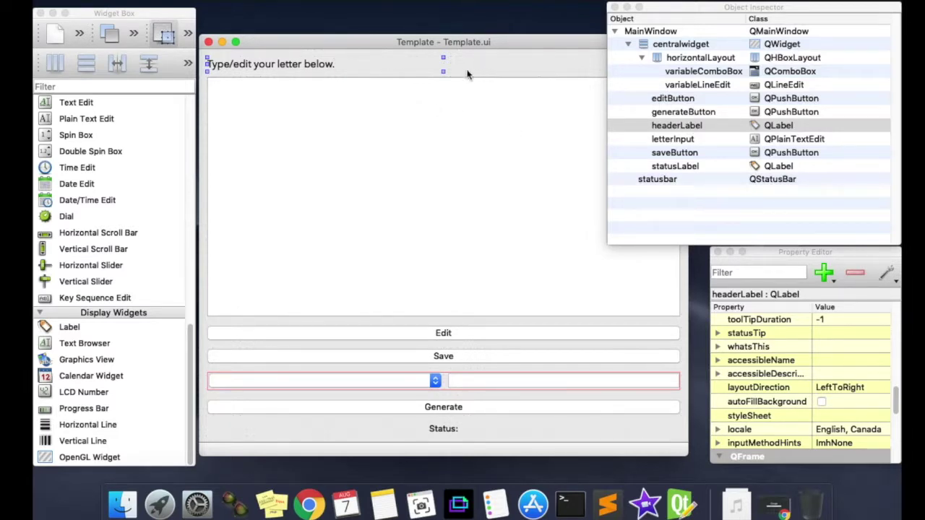
click(491, 109)
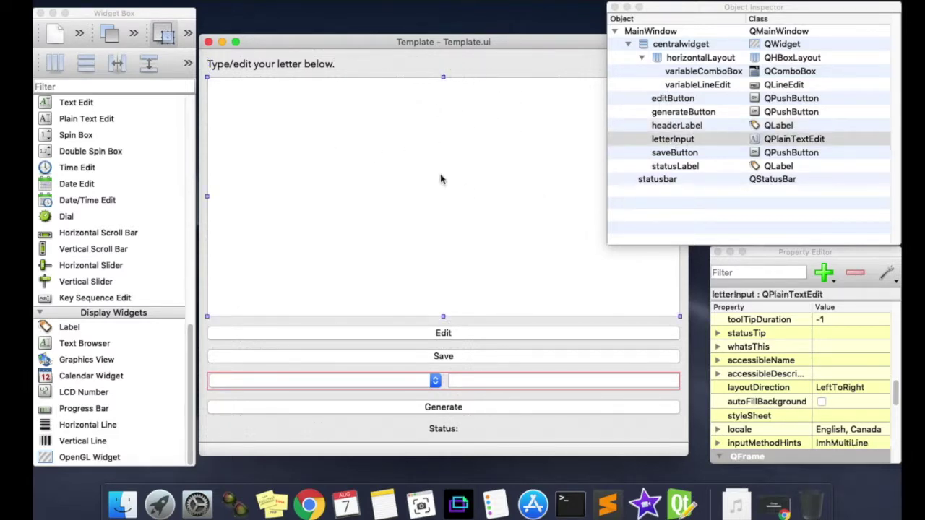
click(455, 337)
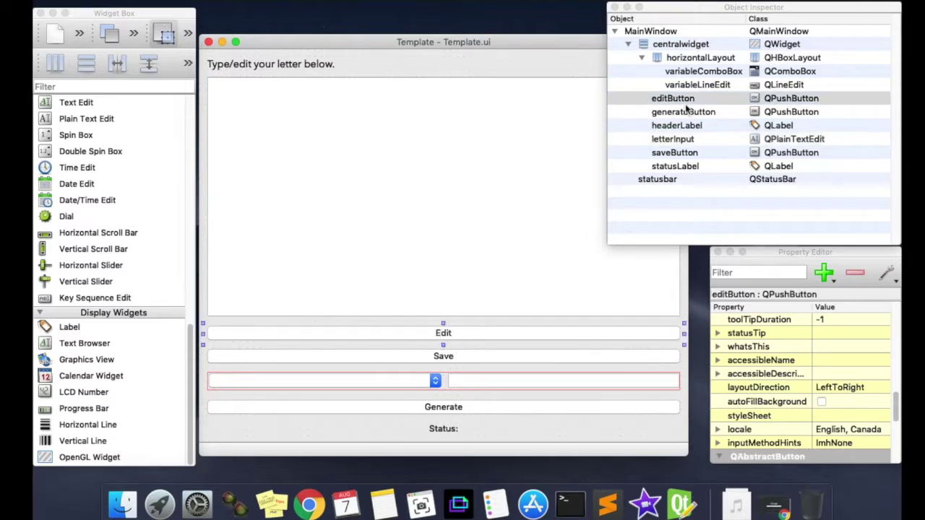
click(485, 355)
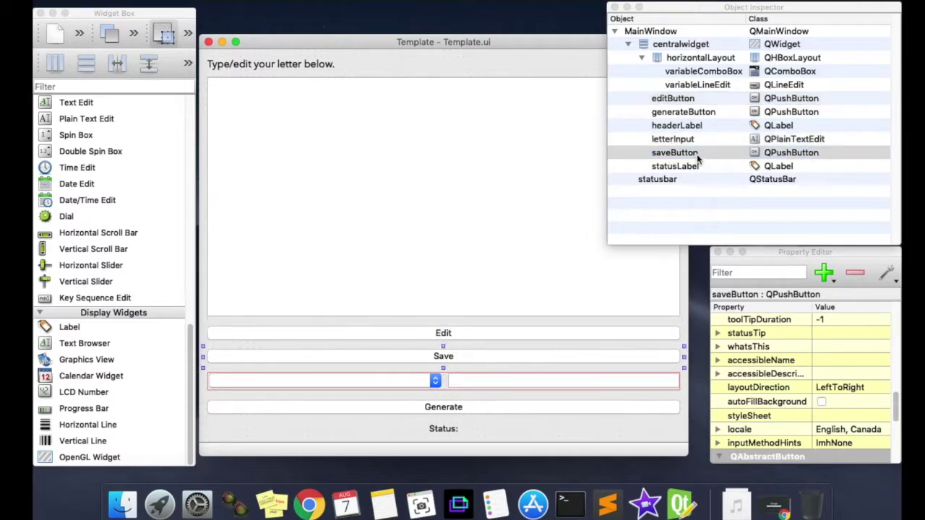
click(430, 379)
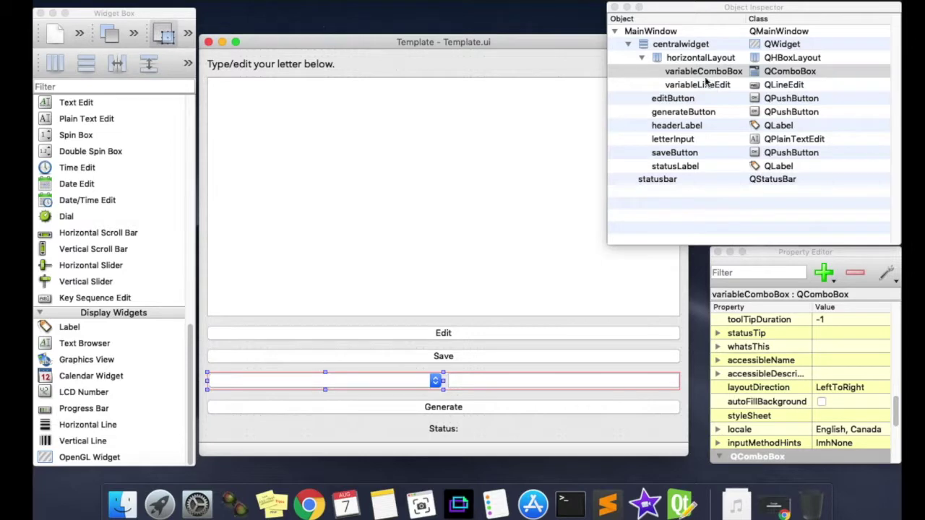
click(478, 385)
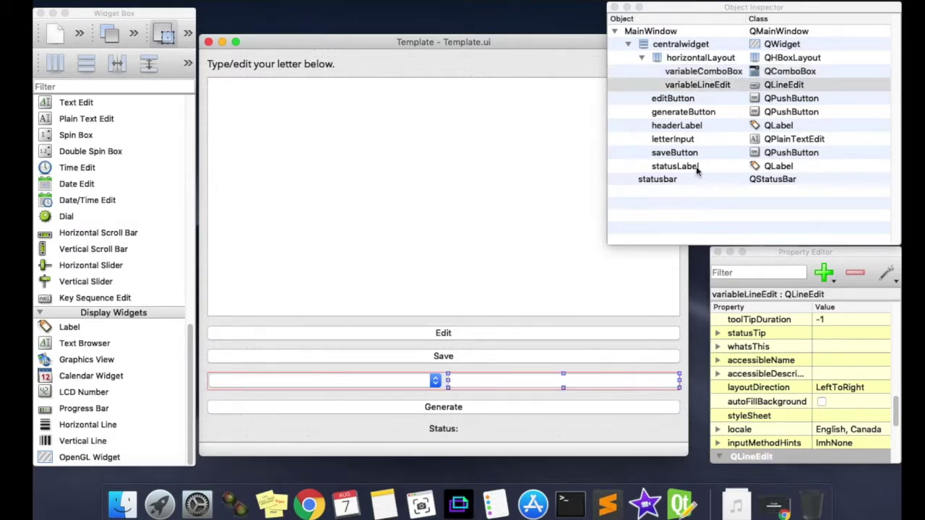
click(686, 62)
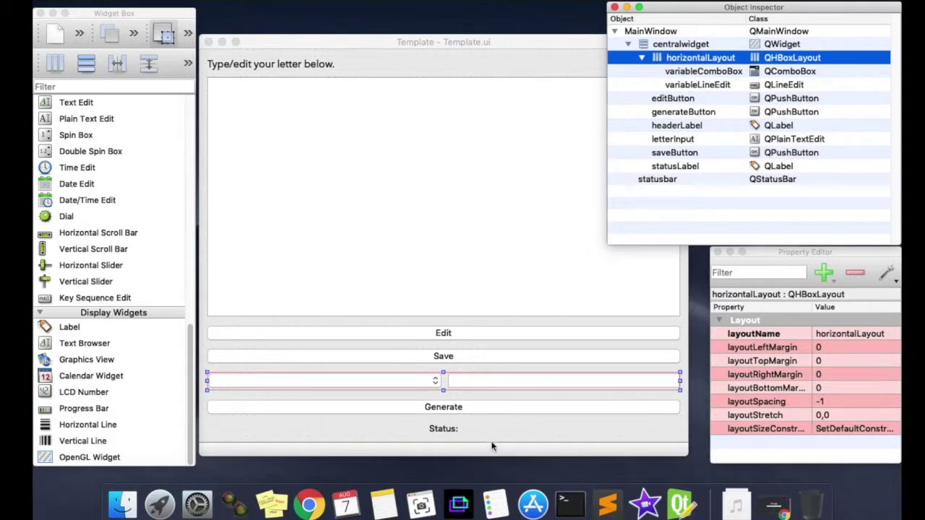
click(467, 411)
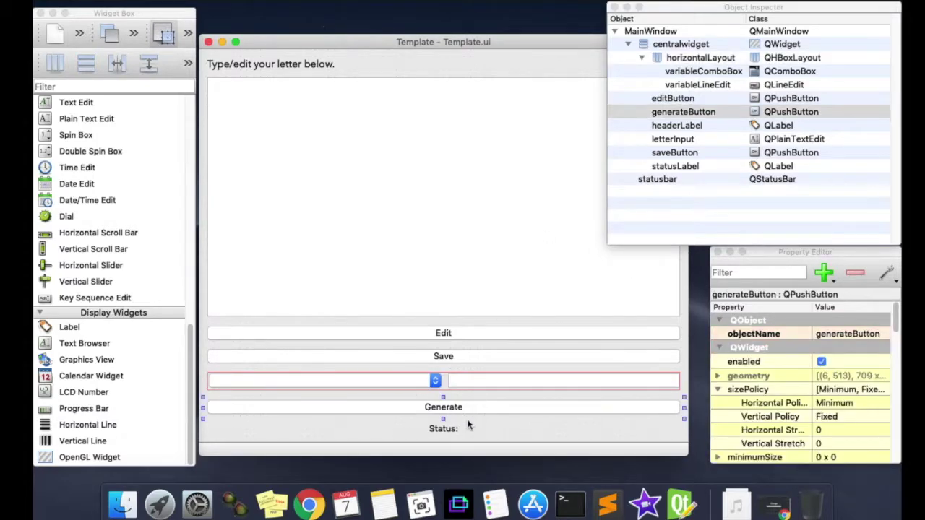
click(457, 429)
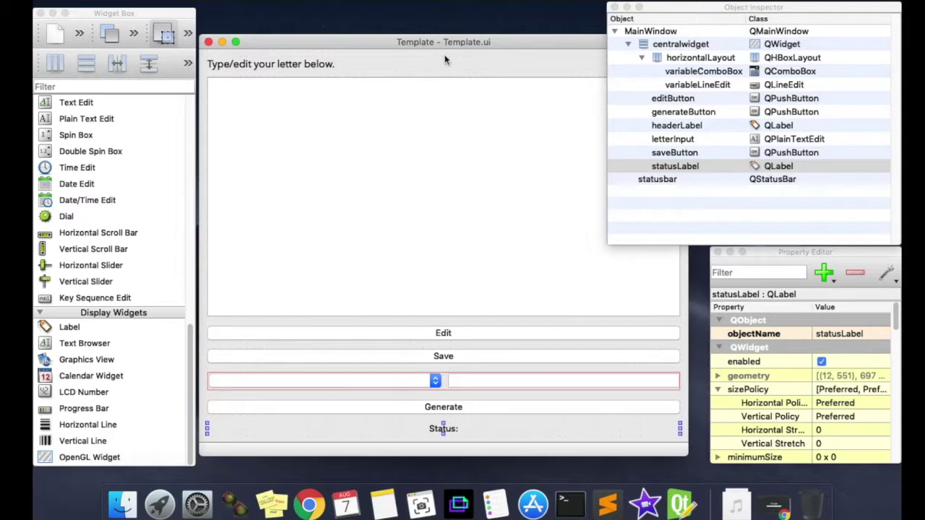
click(465, 66)
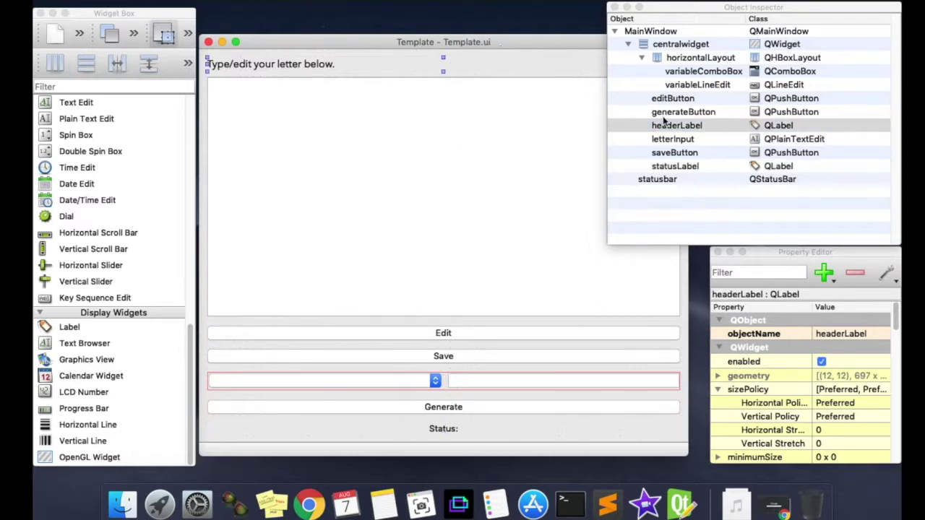